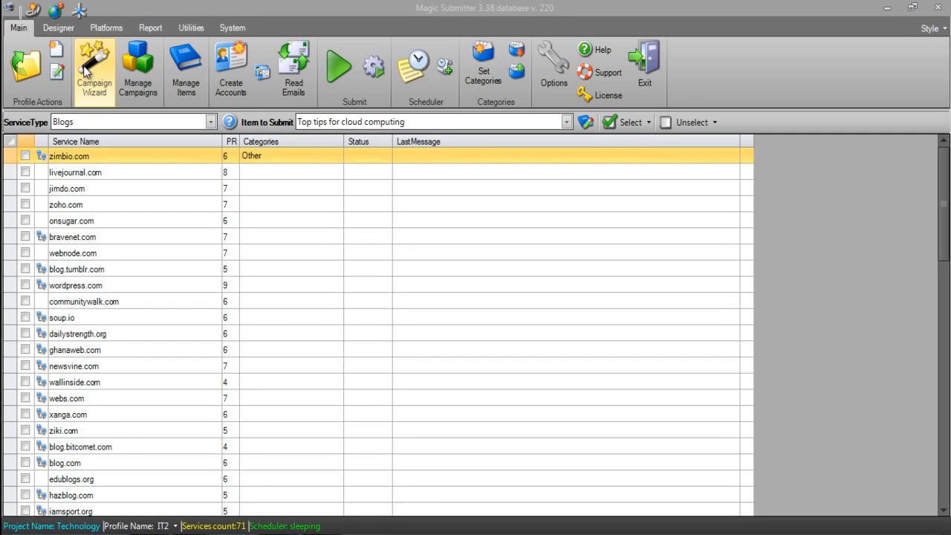
Open the campaign wizard's general settings page and close it without creating a campaign
click(85, 71)
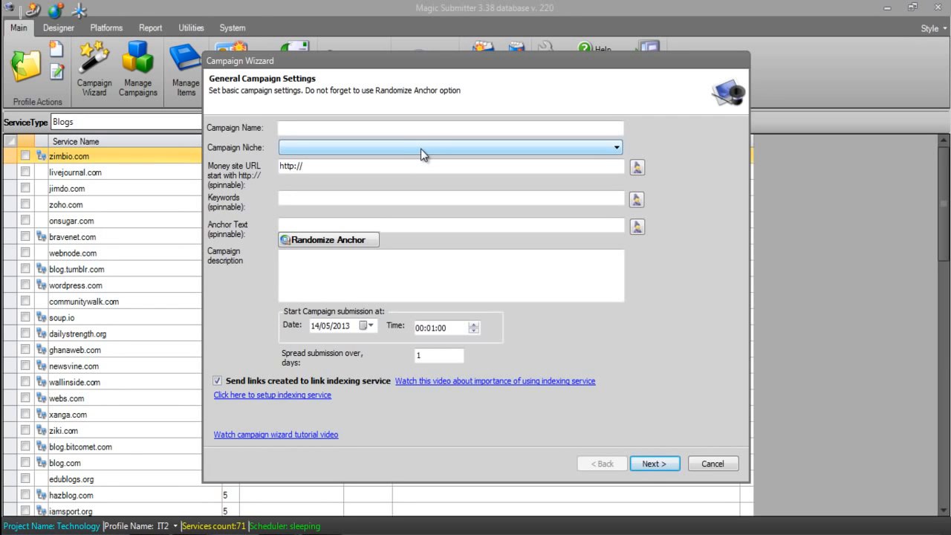
click(709, 464)
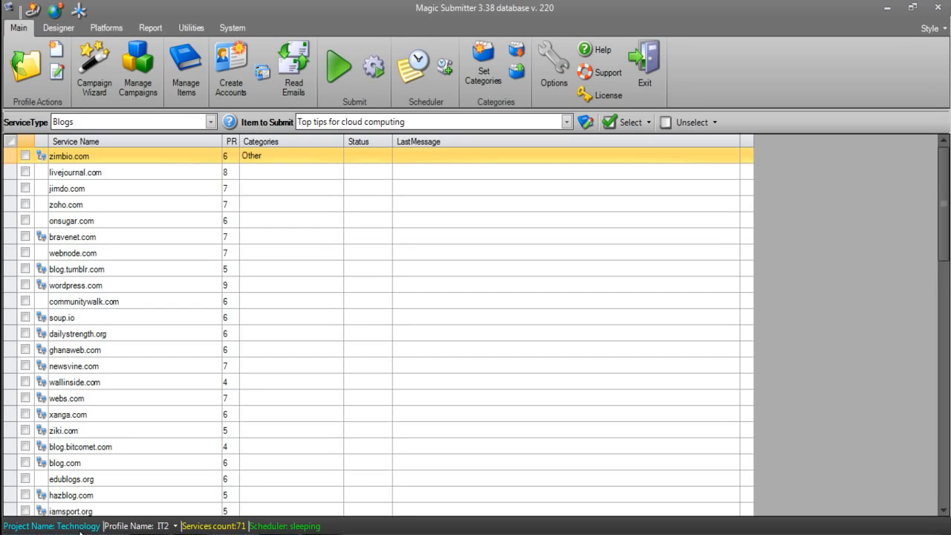
Load the Plumber 1 profile from the Plumbers project
click(31, 74)
click(164, 156)
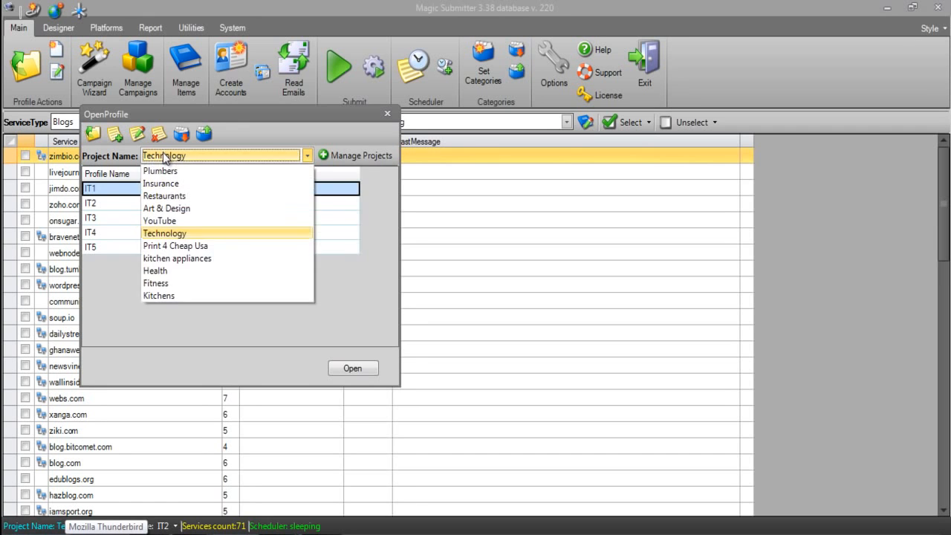
click(158, 171)
double_click(141, 192)
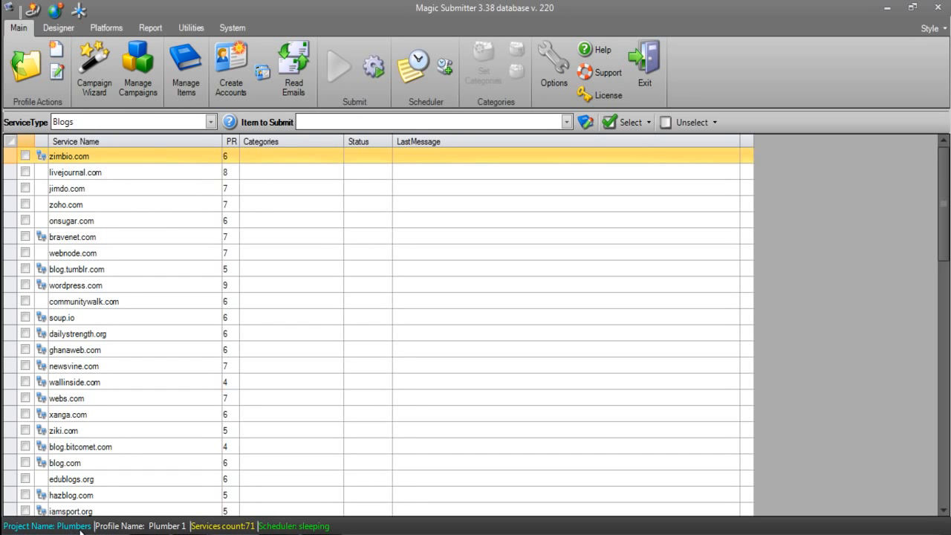
Switch back to the Technology project and load its IT1 profile
click(28, 87)
click(196, 161)
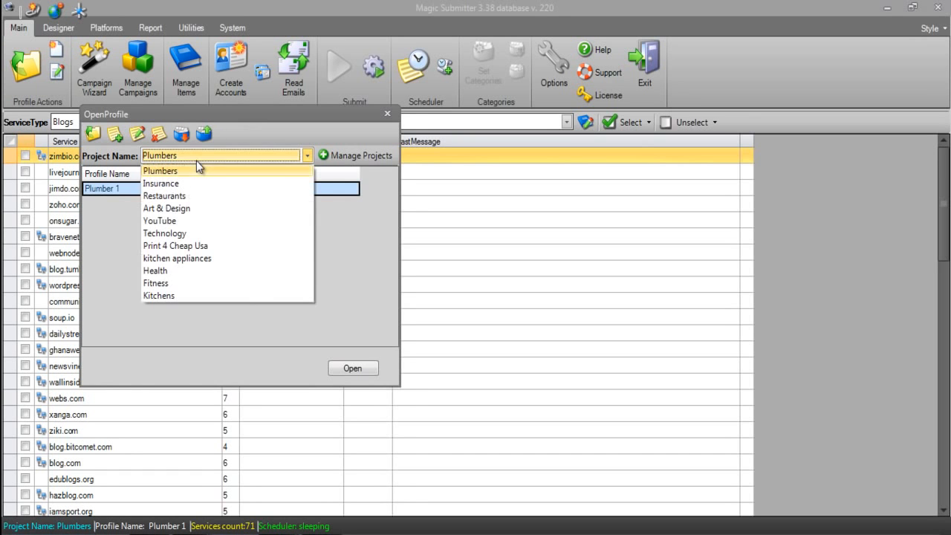
click(183, 234)
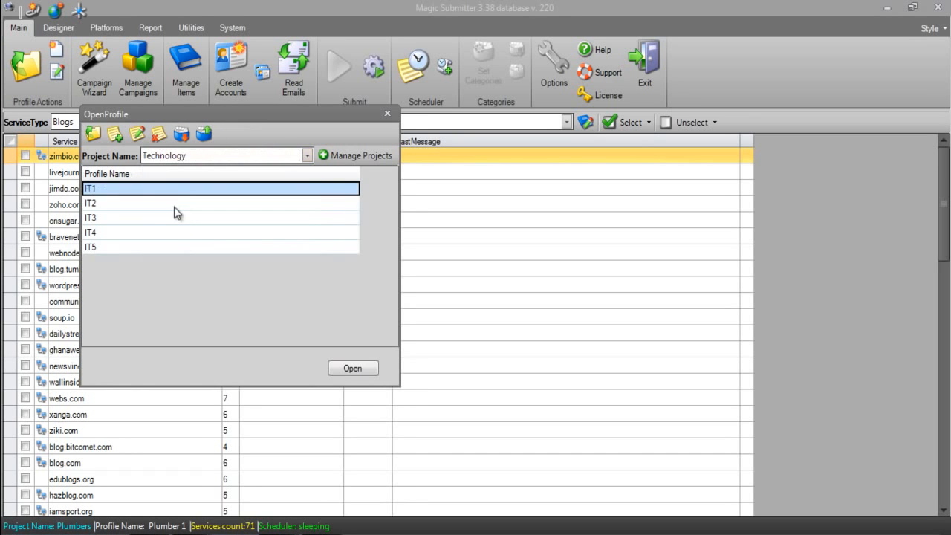
double_click(169, 190)
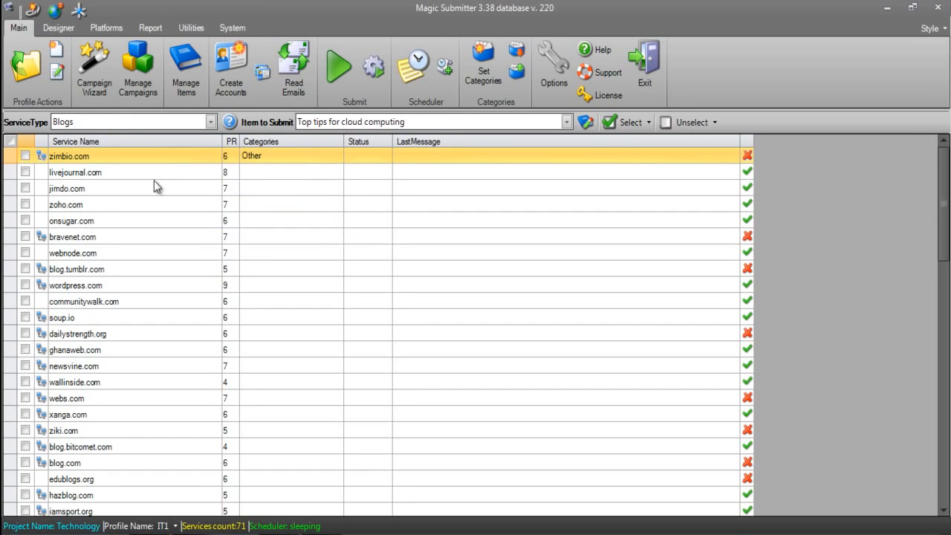
Load the IT2 profile of the Technology project
click(27, 71)
click(153, 203)
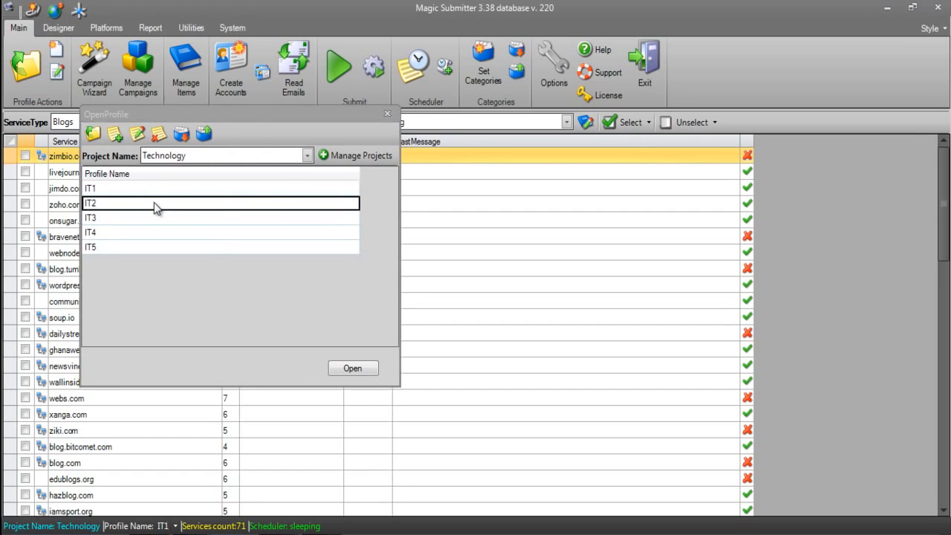
double_click(154, 202)
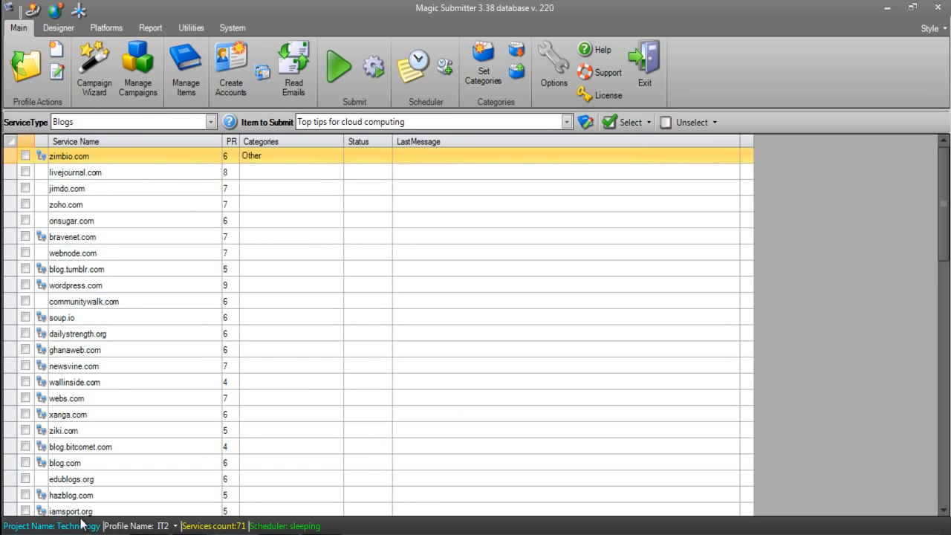
Switch to Notepad to view the spun article in spun article text.txt, and return to Magic Submitter
mouse_move(193, 531)
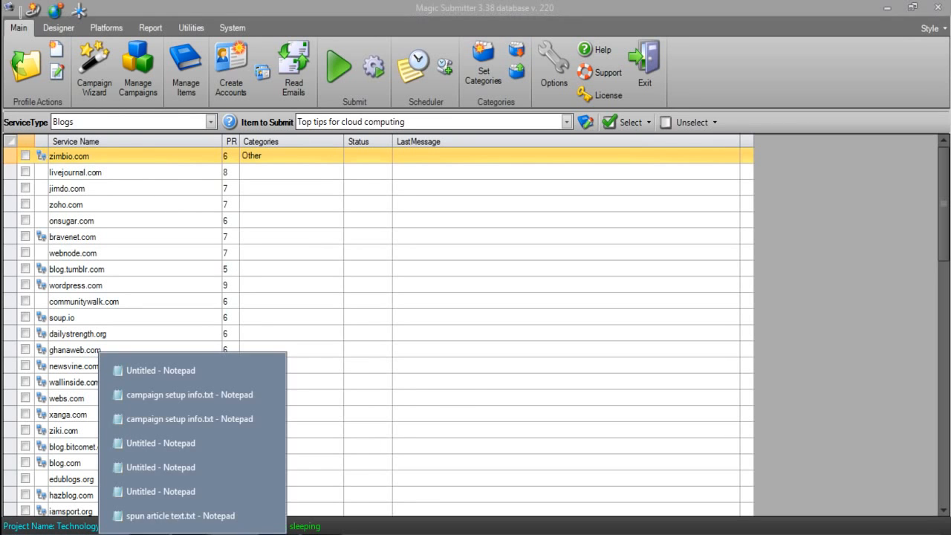
click(204, 514)
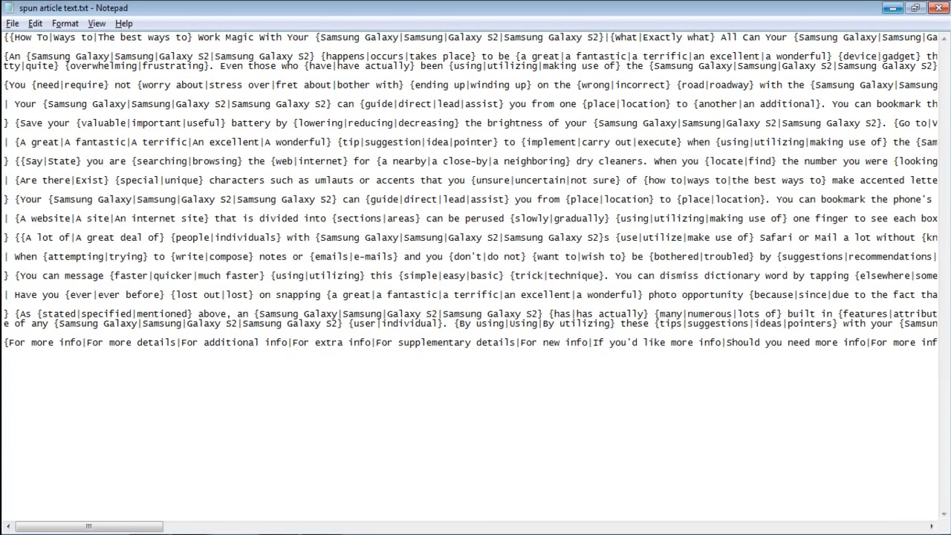
click(895, 9)
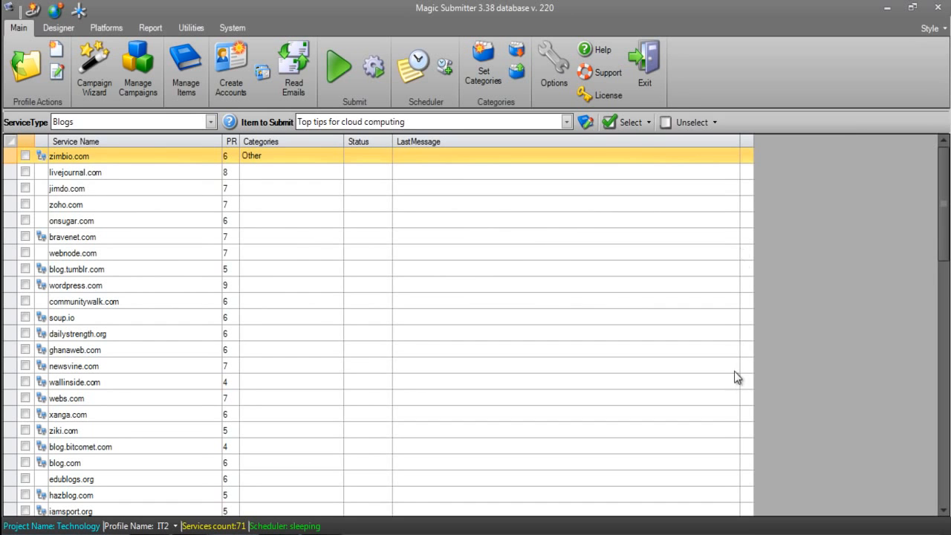
click(750, 318)
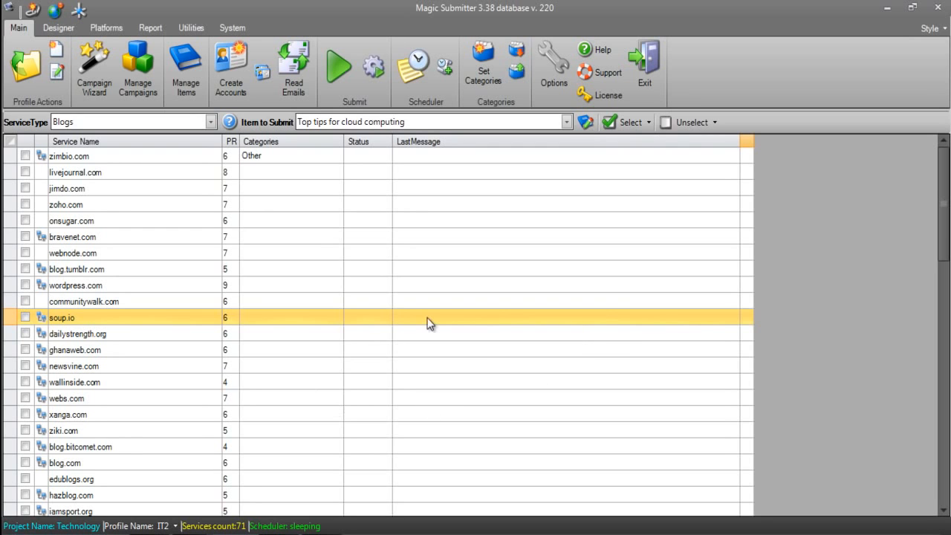
Start a new campaign in the wizard, name it "Samsung Galaxy | 1" and set its niche to Computers and Technology
click(94, 85)
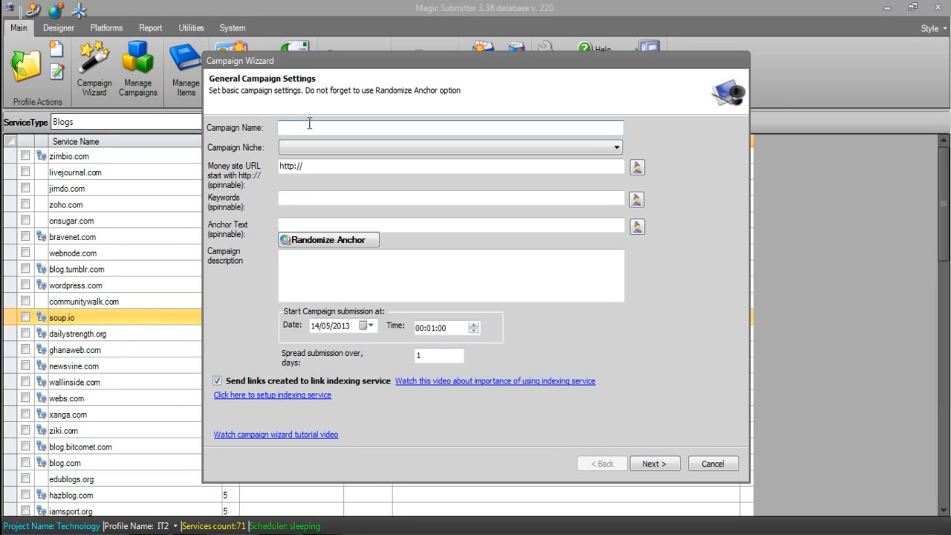
text(Sam)
text(subg)
key(BackSpace)
key(BackSpace)
text(ng Gal)
text(a)
text(xy )
text(I)
text( 1)
drag(353, 128, 281, 128)
click(349, 128)
click(353, 141)
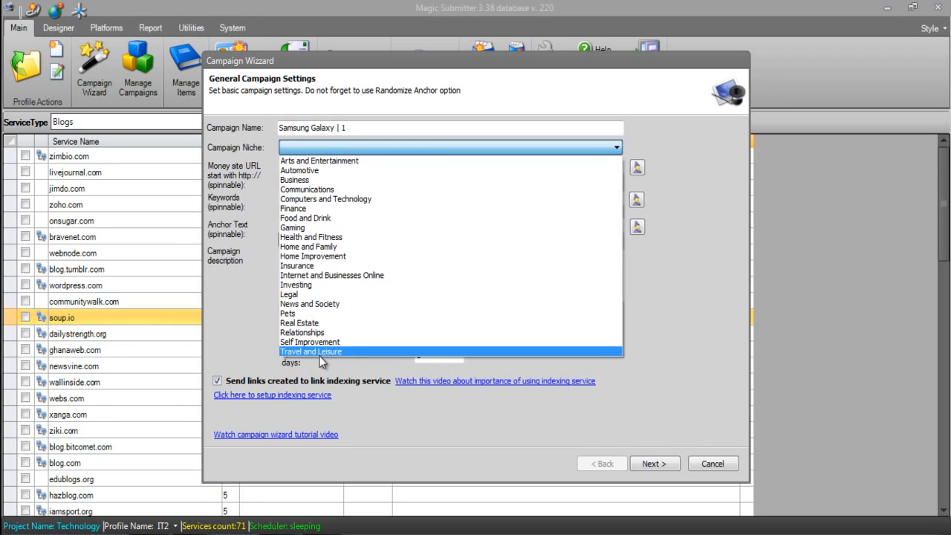
click(348, 196)
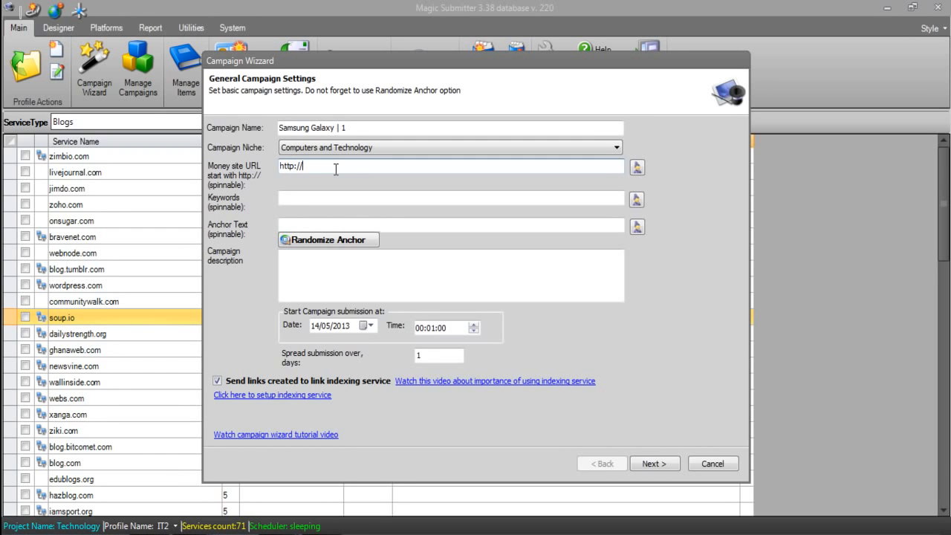
text(site.com)
click(283, 167)
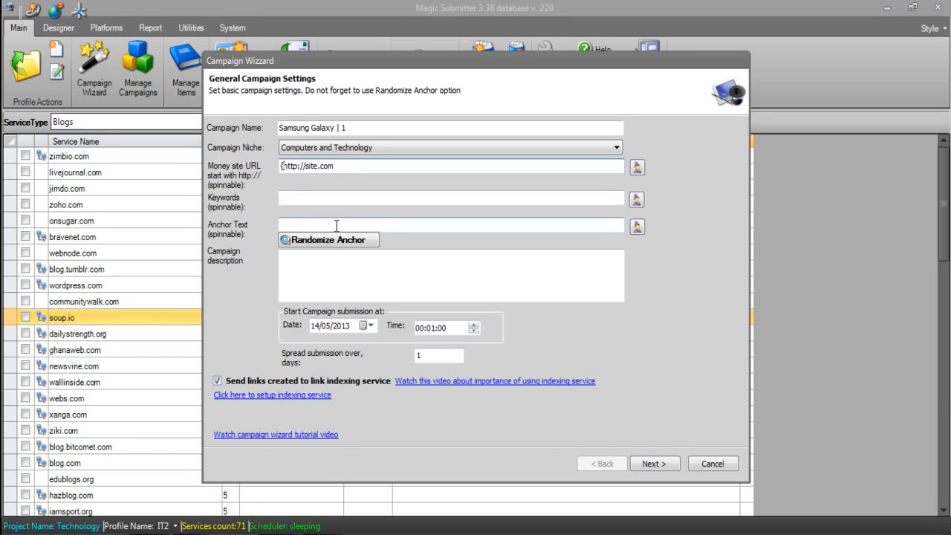
click(344, 167)
text(|htt)
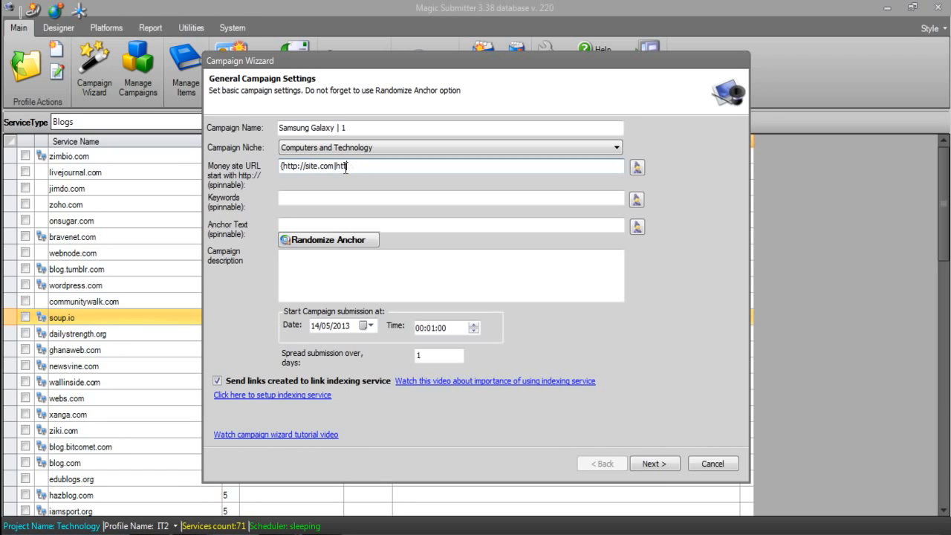
text(p://www.site.com|http://site.com/inner-page})
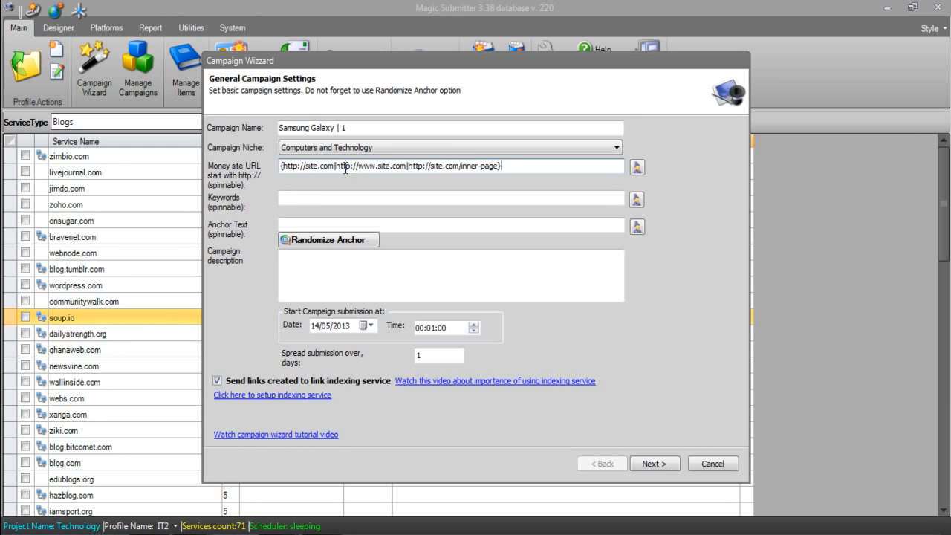
Begin the campaign's keyword spintax in the article rewriter with {samsung galaxy|samsung|phones
click(310, 199)
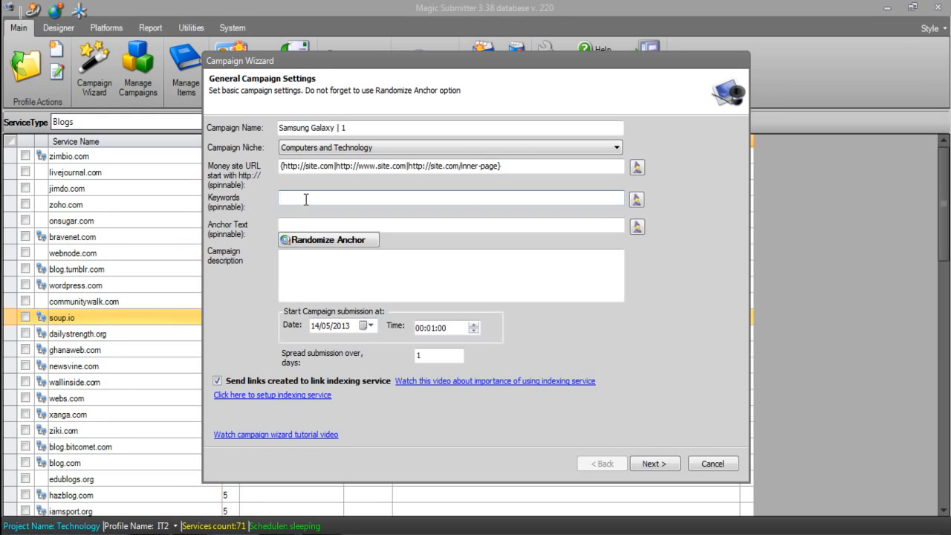
click(305, 199)
click(637, 199)
text({)
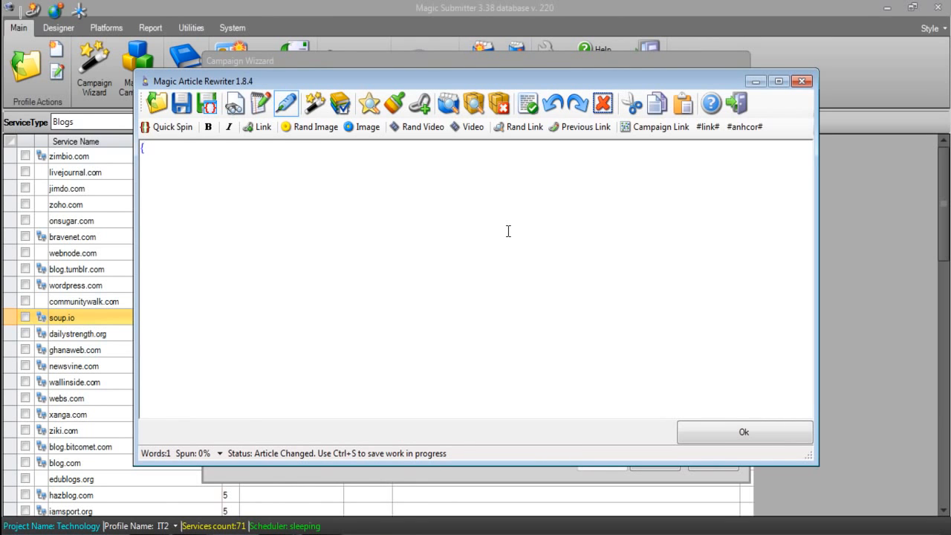
text(samsung galaxy)
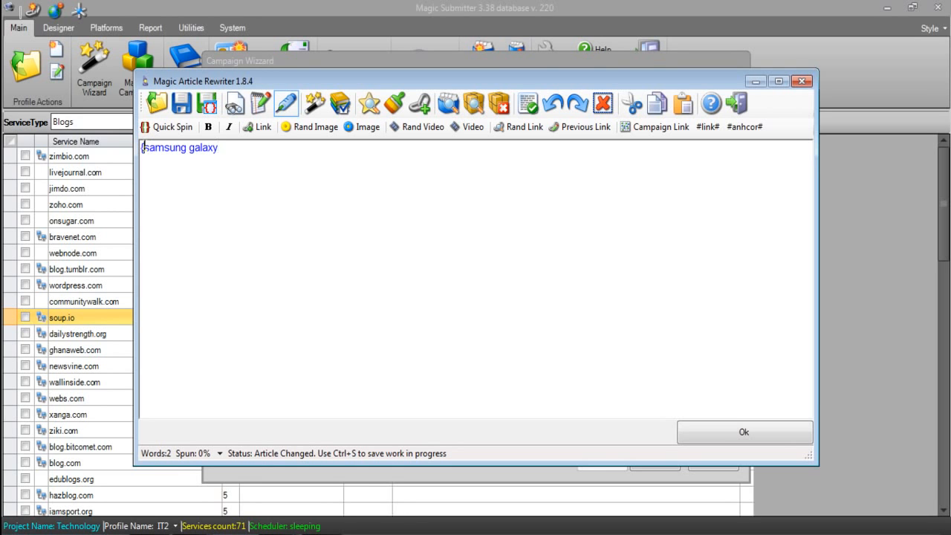
click(266, 153)
text(|samsung)
text(|pho)
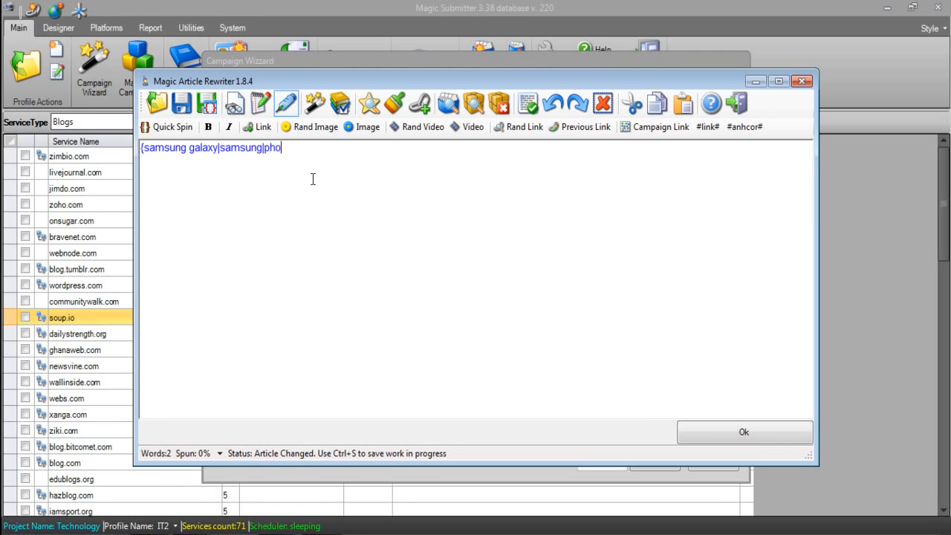
text(nes|technology)
Add the keyword variants "technology" and "samsung, technology" to the spintax and close its brace
key(BackSpace)
key(BackSpace)
key(BackSpace)
text(po)
key(BackSpace)
key(BackSpace)
text(ogy|)
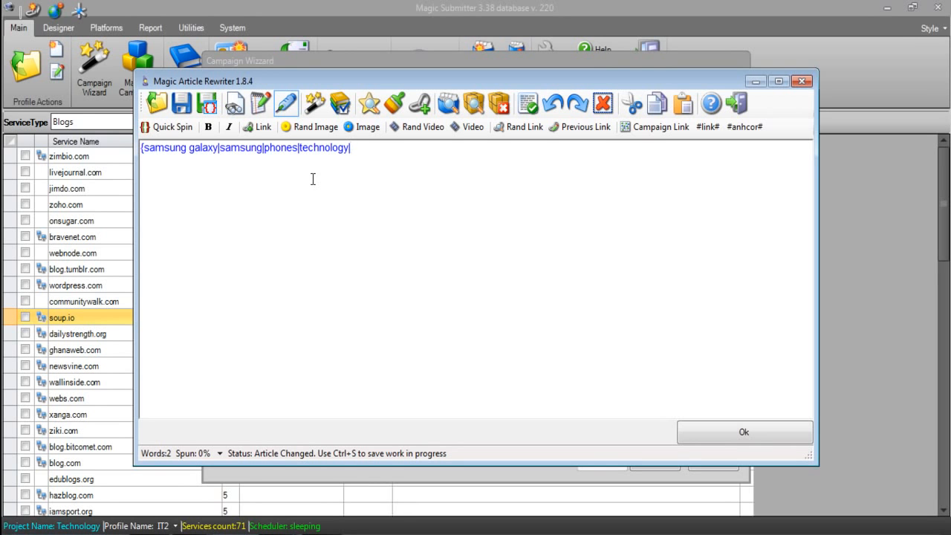
text(samsung, technology})
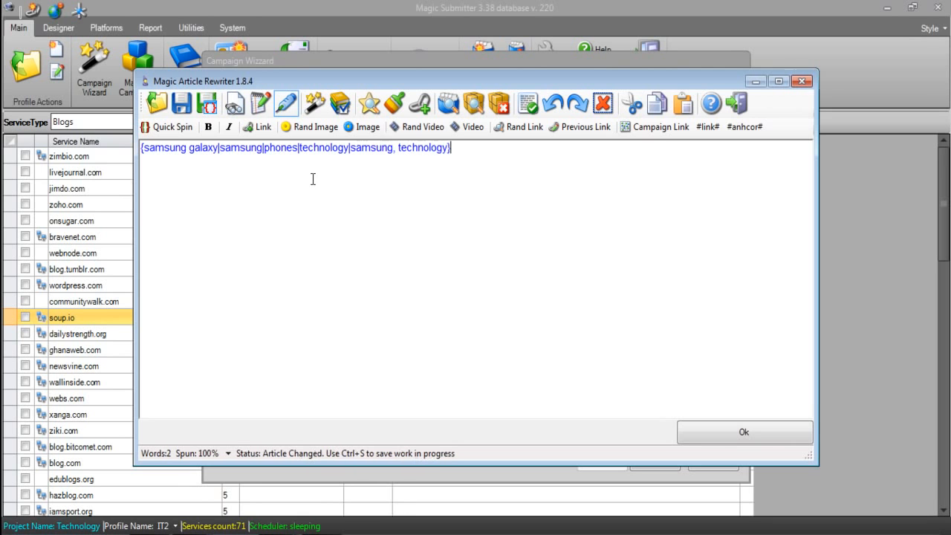
drag(448, 148, 429, 163)
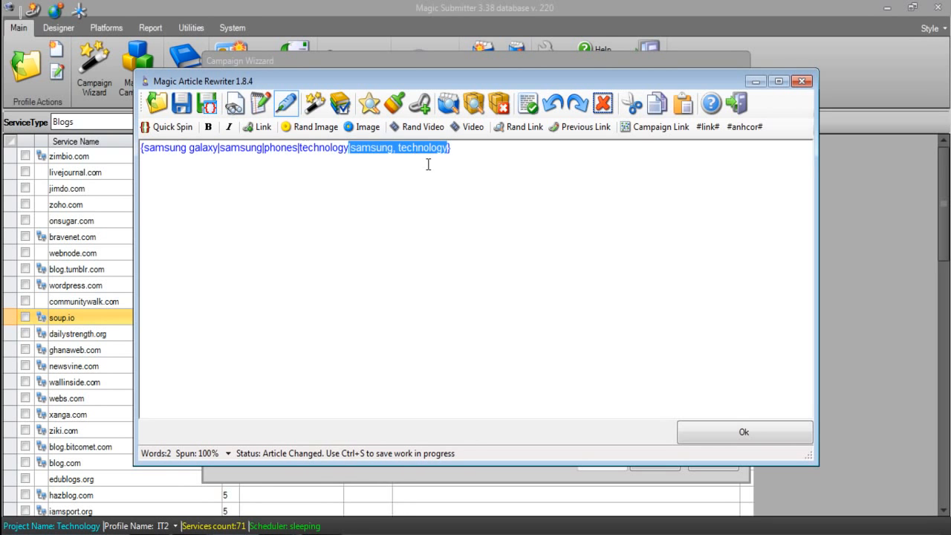
click(503, 148)
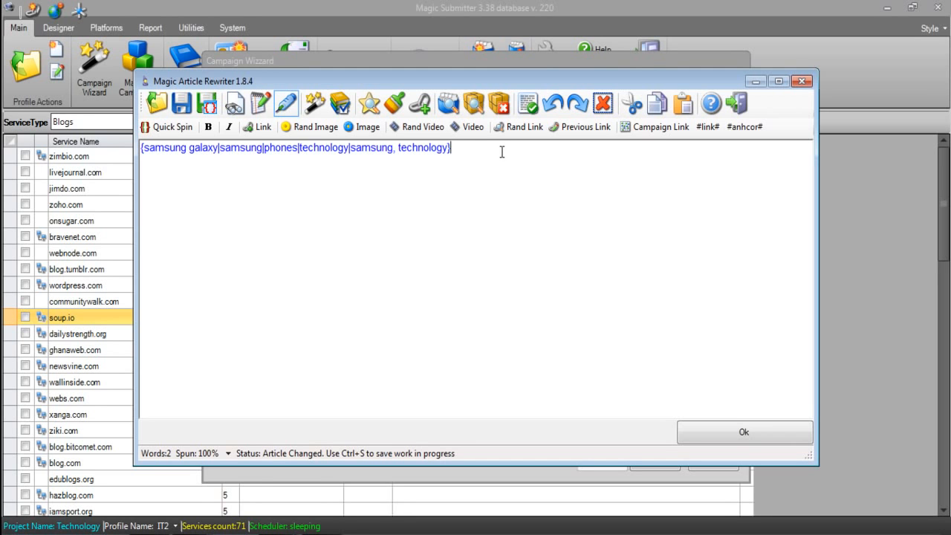
Insert another keyword variant, "phones, technology, samsung", before the closing brace of the spintax
key(shift+Left)
text(|phones, technolgy)
key(BackSpace)
key(BackSpace)
text(ogy..)
key(BackSpace)
key(BackSpace)
text(, samsung)
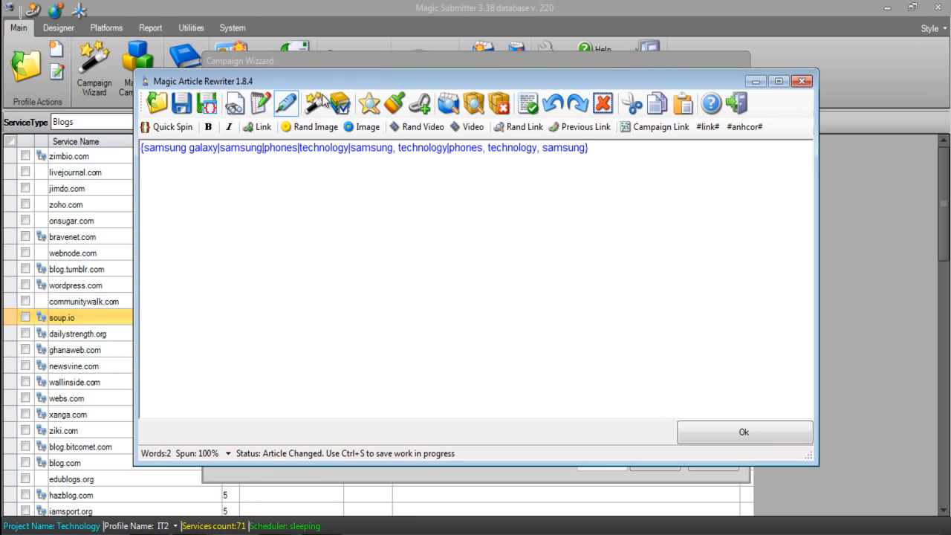
Preview several rewritten versions of the keyword spintax, and apply it to the campaign's keywords
click(313, 107)
double_click(402, 154)
key(ctrl+a)
click(331, 111)
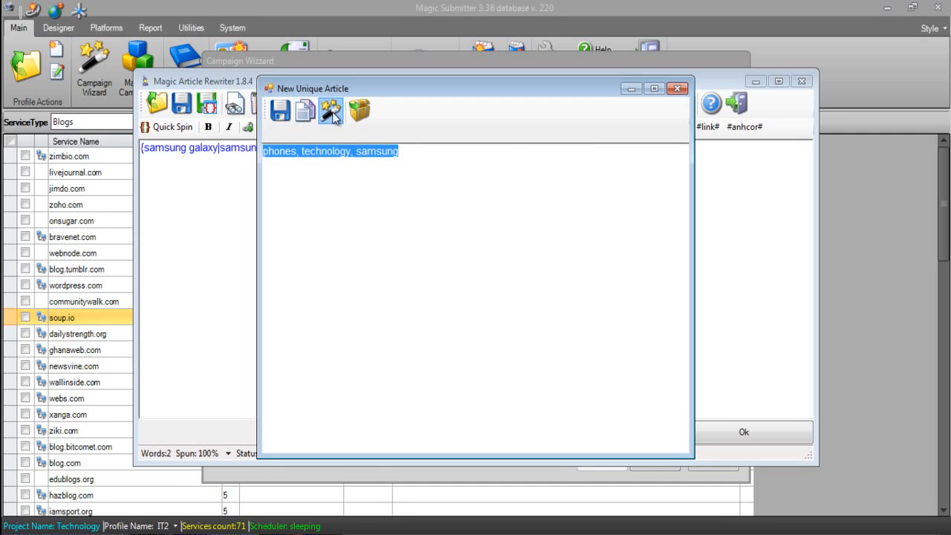
click(332, 110)
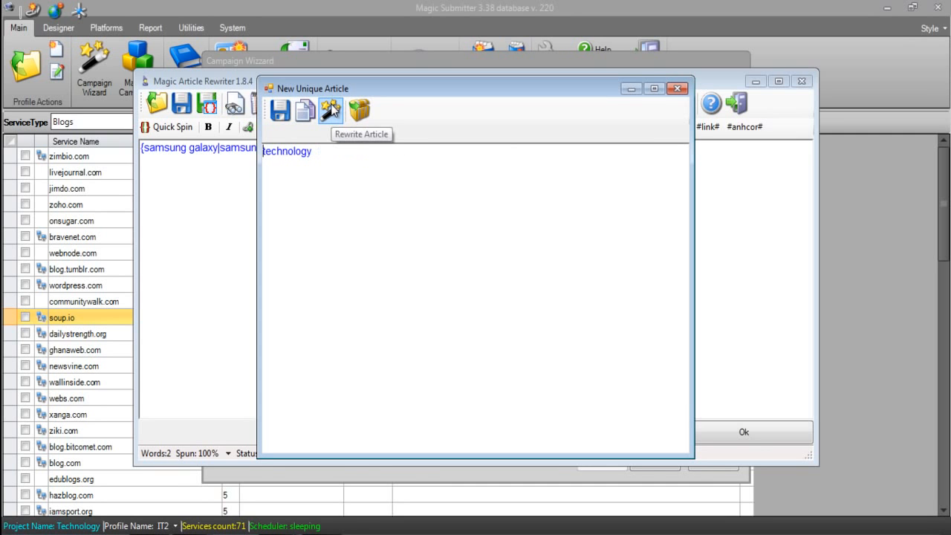
click(679, 90)
click(681, 429)
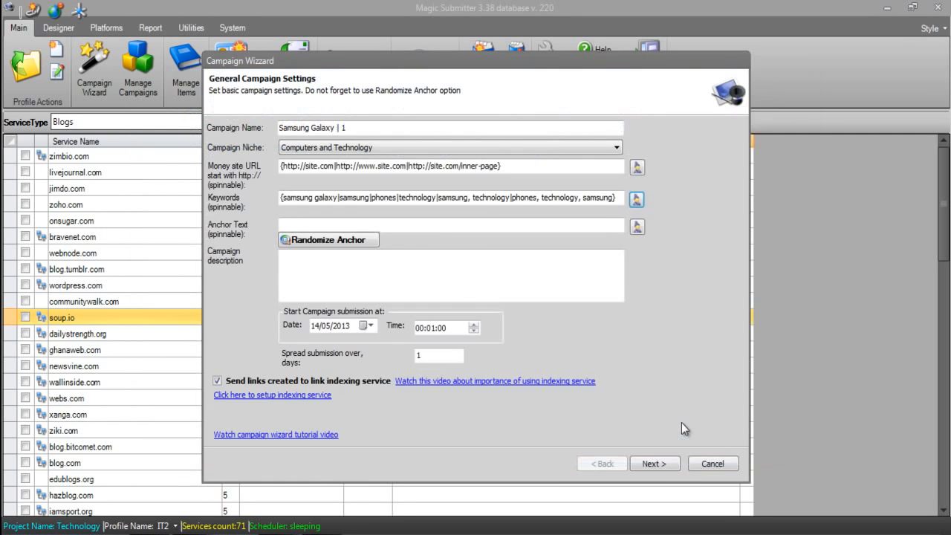
Set the campaign's anchor text to "samsung galaxy" and randomize it into spinnable variants
click(406, 227)
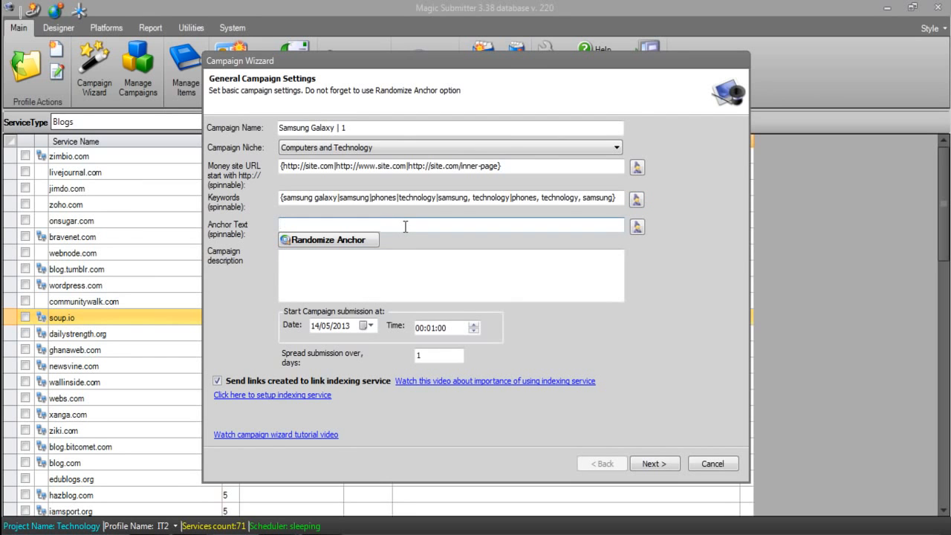
text(samsung galaxy)
drag(335, 224, 254, 223)
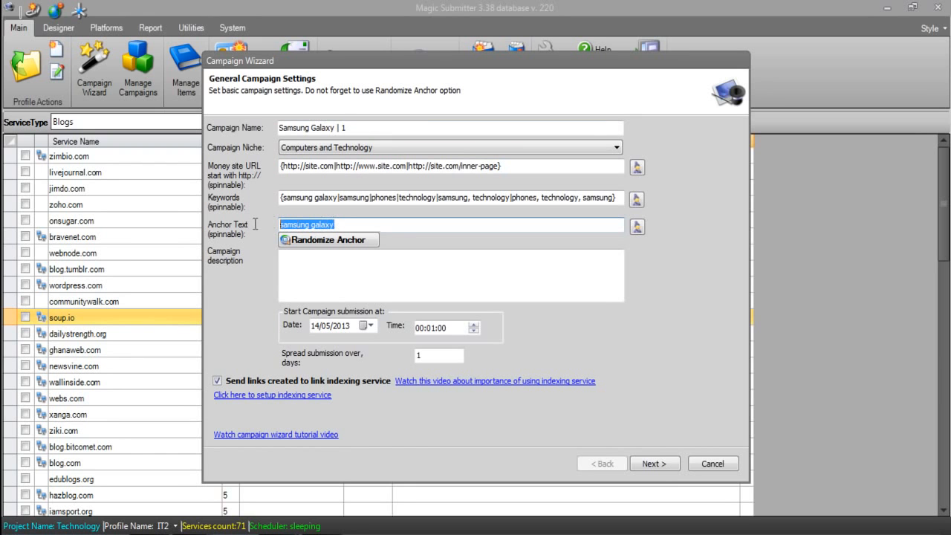
drag(340, 224, 226, 226)
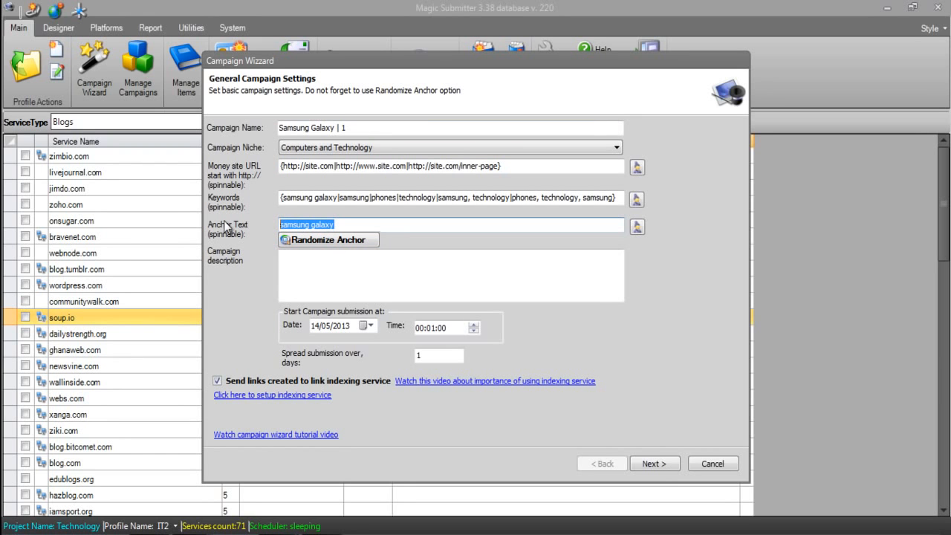
click(333, 241)
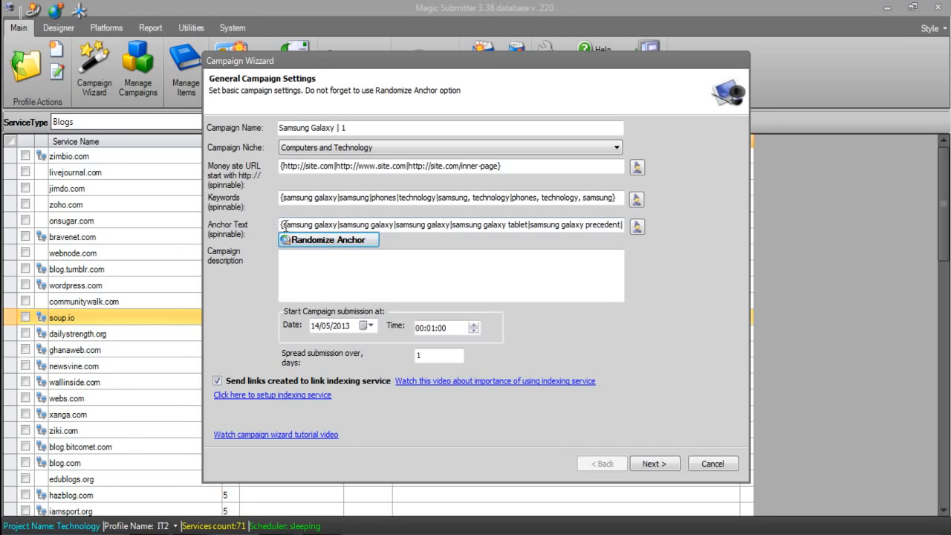
drag(284, 223, 591, 224)
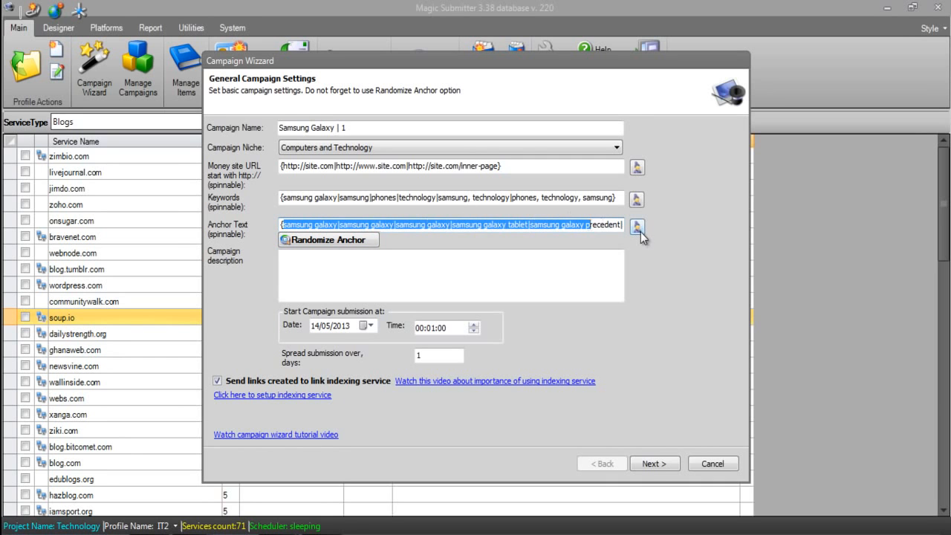
Open the campaign's anchor text spintax for editing and note a 3 two lines below it
click(637, 226)
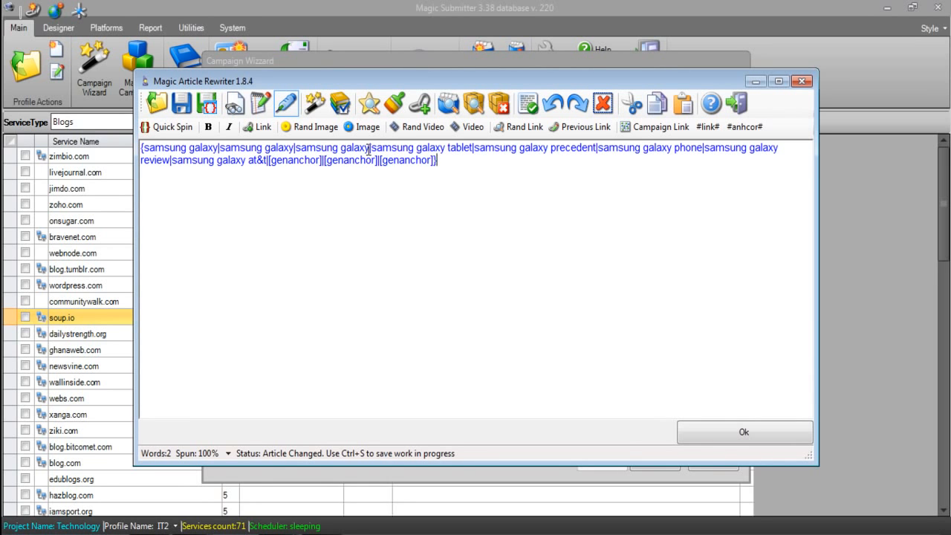
drag(369, 151, 155, 152)
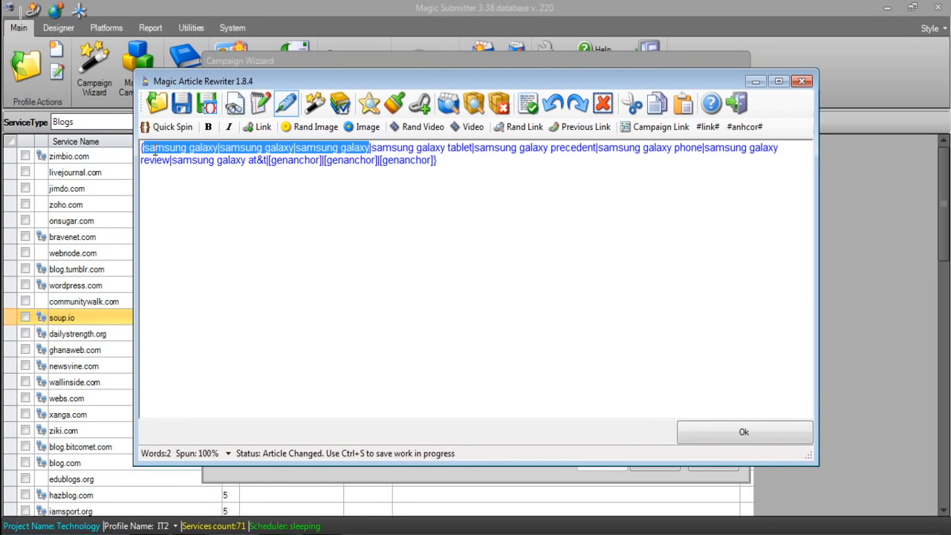
click(457, 160)
key(Return)
key(Return)
text(3)
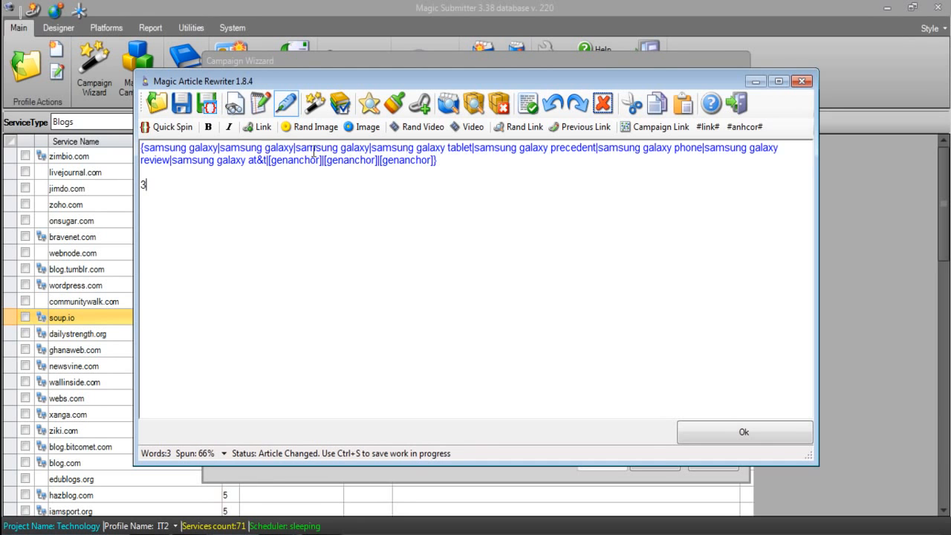
Add a 5 to the note below the anchor spintax for the longer variants, and clear the note
drag(295, 151, 561, 151)
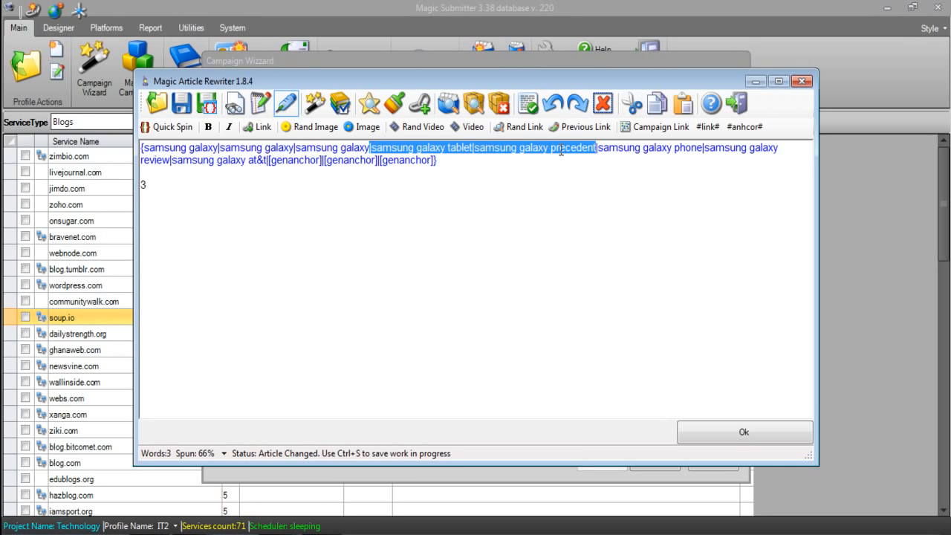
drag(560, 151, 264, 162)
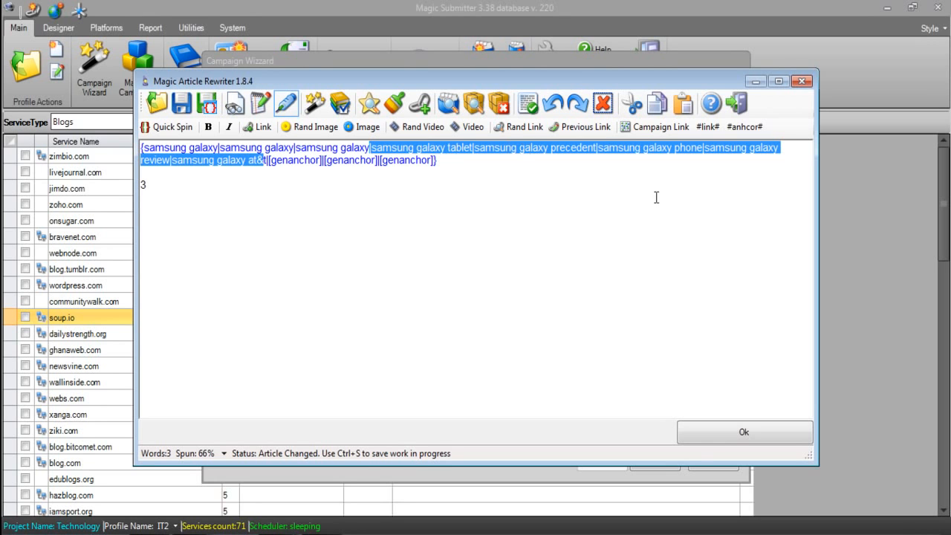
click(170, 187)
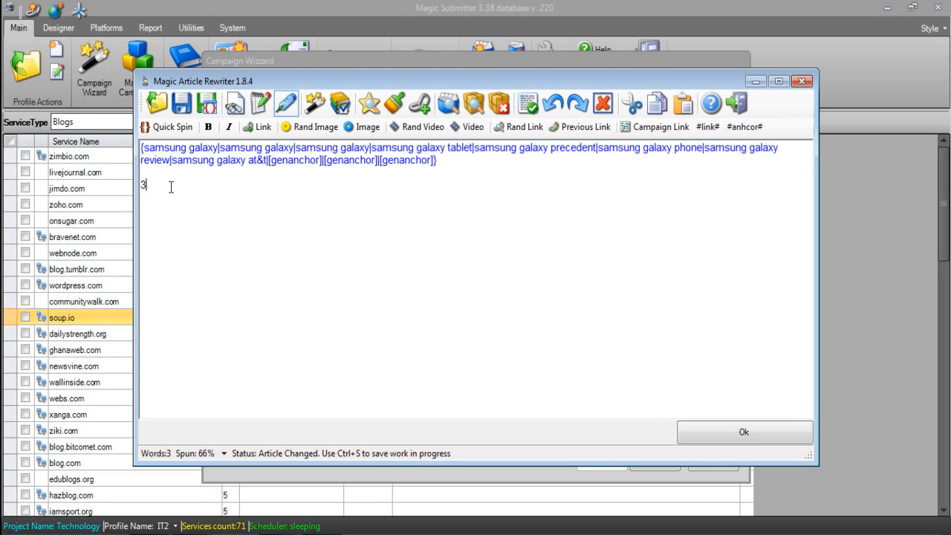
text(5)
drag(273, 167, 427, 168)
click(255, 212)
drag(235, 210, 142, 189)
key(Delete)
Replace the whole anchor spintax with the single token "[genanchor]"
key(ctrl+a)
key(ctrl+c)
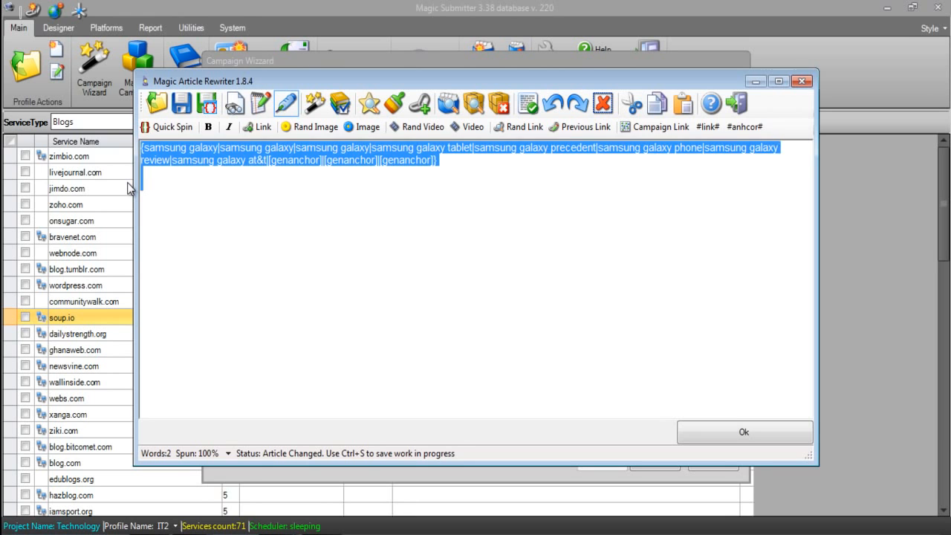
key(Delete)
text({)
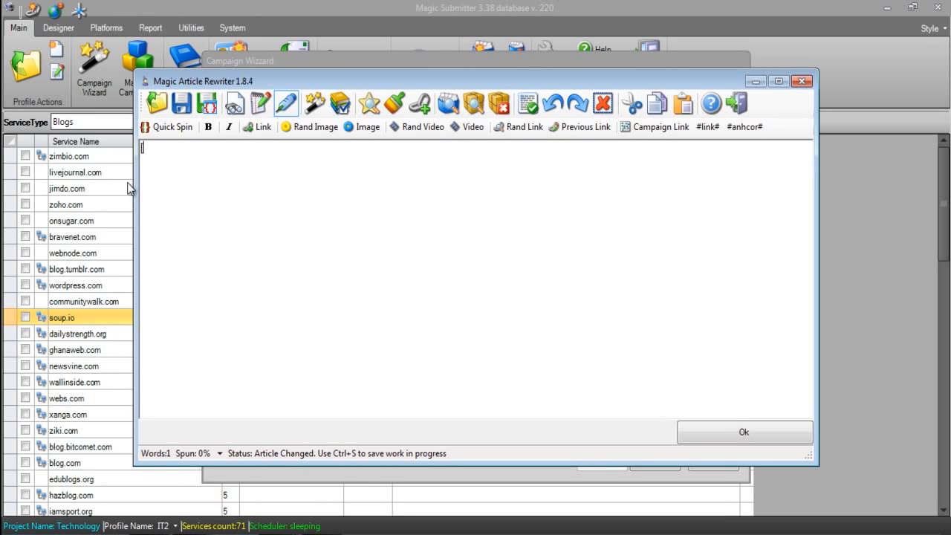
text(genanchor])
Preview several rewritten versions of the [genanchor] token and close the preview
click(316, 105)
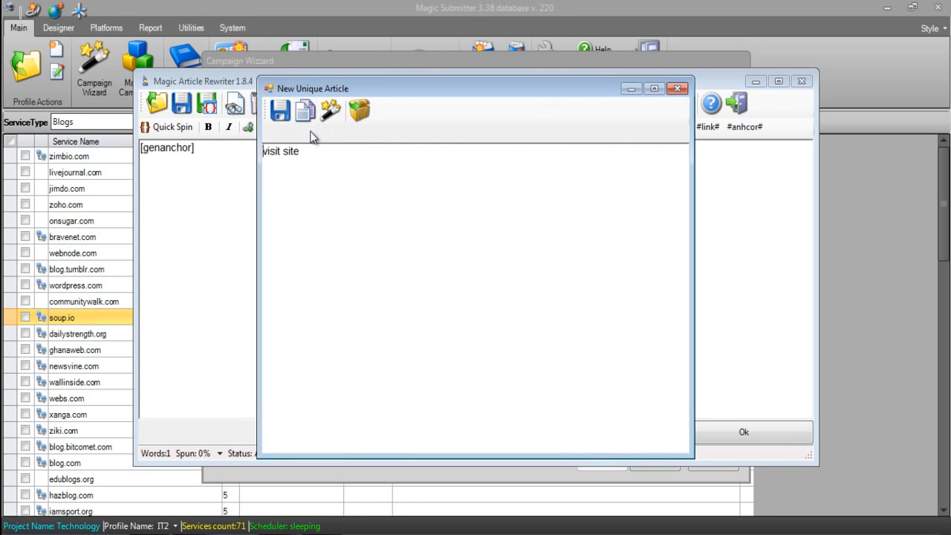
click(331, 110)
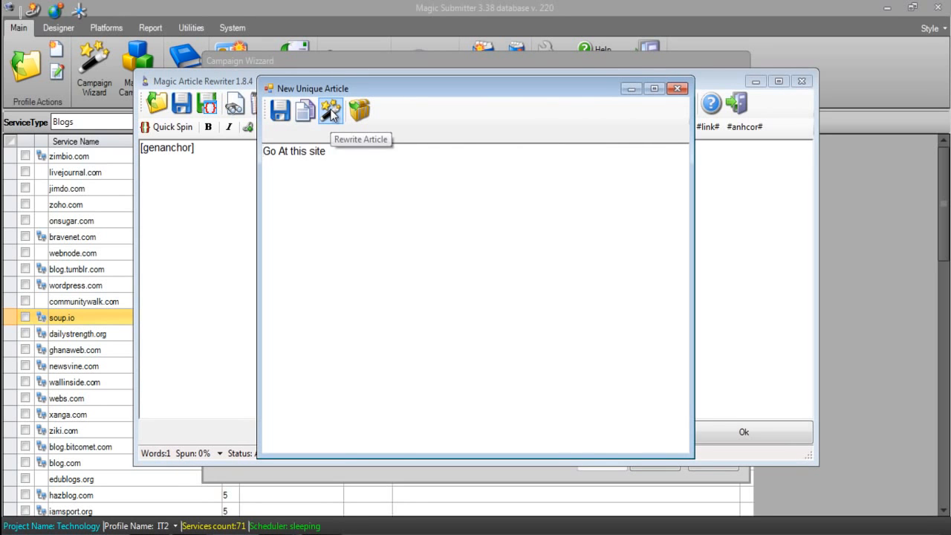
click(330, 110)
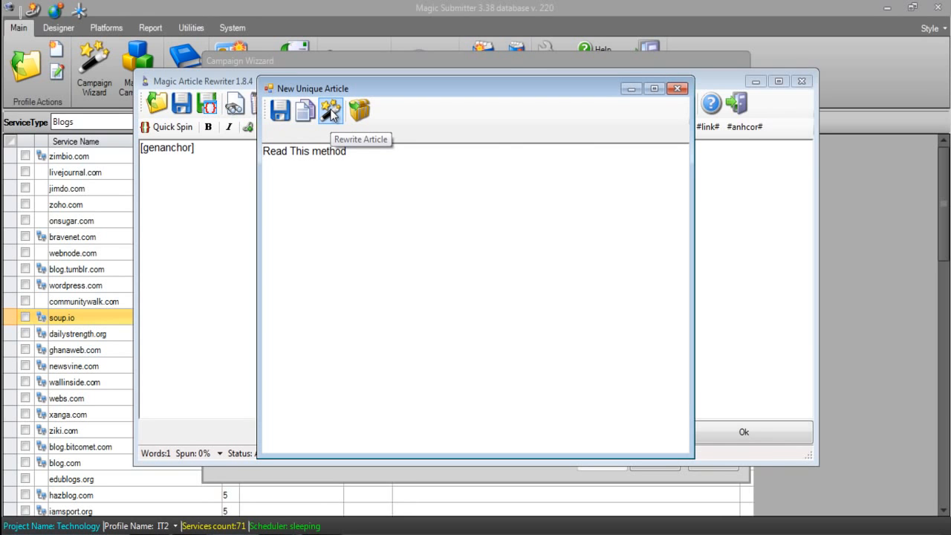
click(331, 111)
click(330, 111)
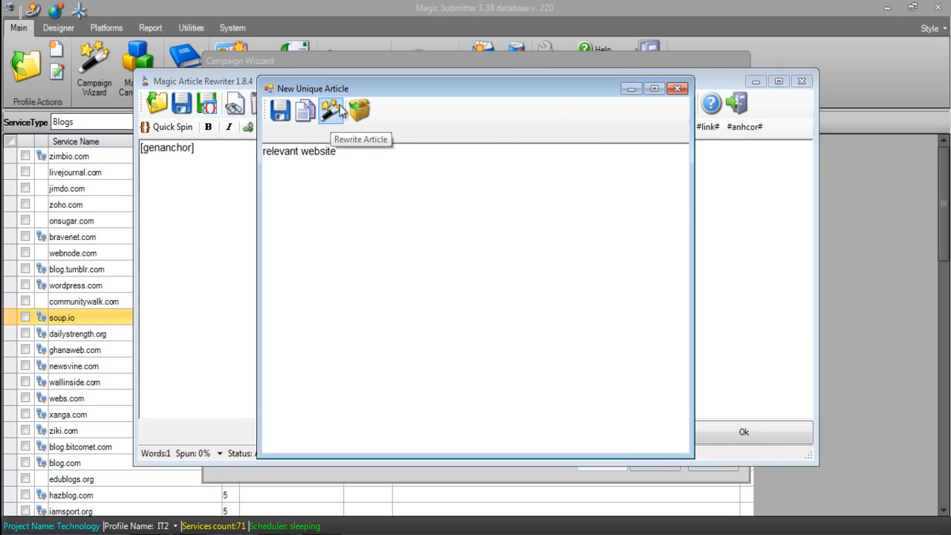
click(677, 88)
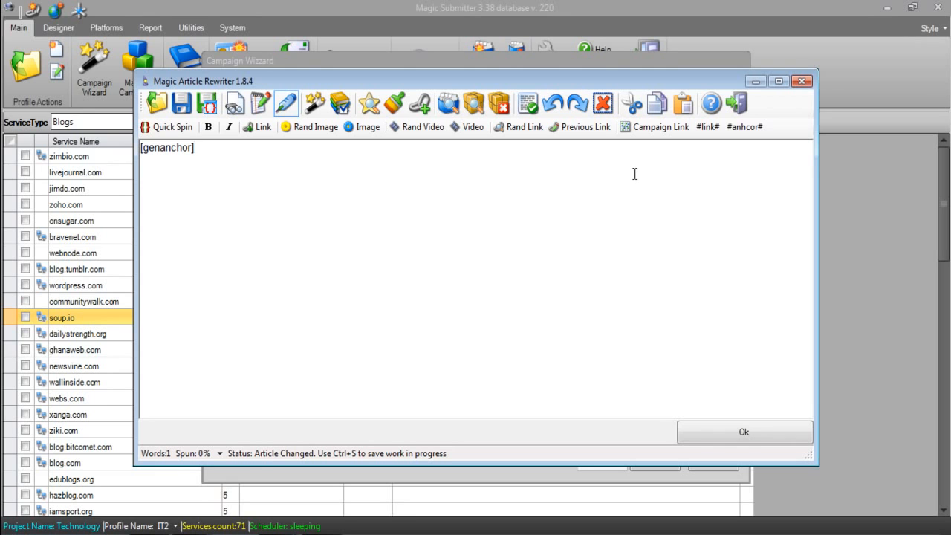
Replace the token with the full samsung galaxy anchor spintax and apply it to the campaign's anchor text
key(BackSpace)
key(BackSpace)
key(BackSpace)
key(BackSpace)
key(BackSpace)
key(BackSpace)
key(BackSpace)
key(BackSpace)
key(BackSpace)
key(BackSpace)
key(BackSpace)
key(ctrl+v)
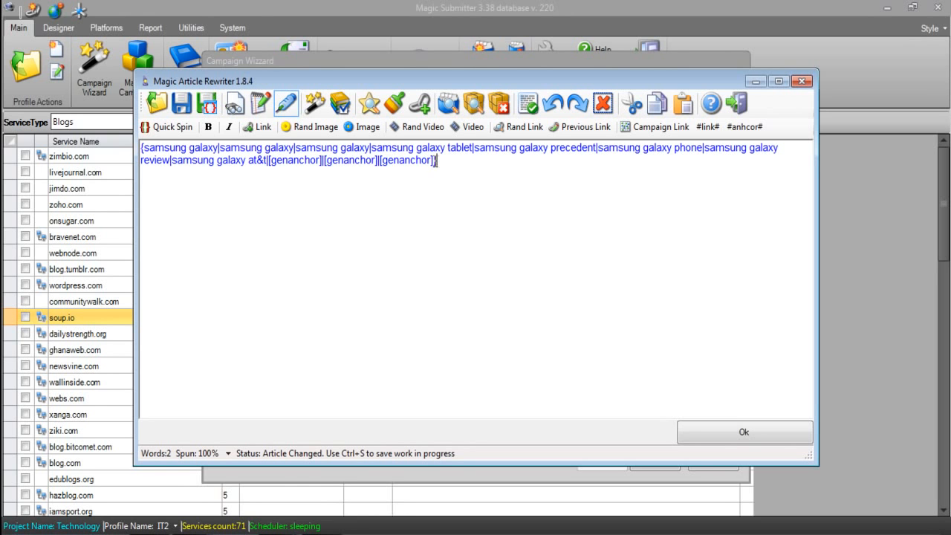
drag(438, 161, 360, 162)
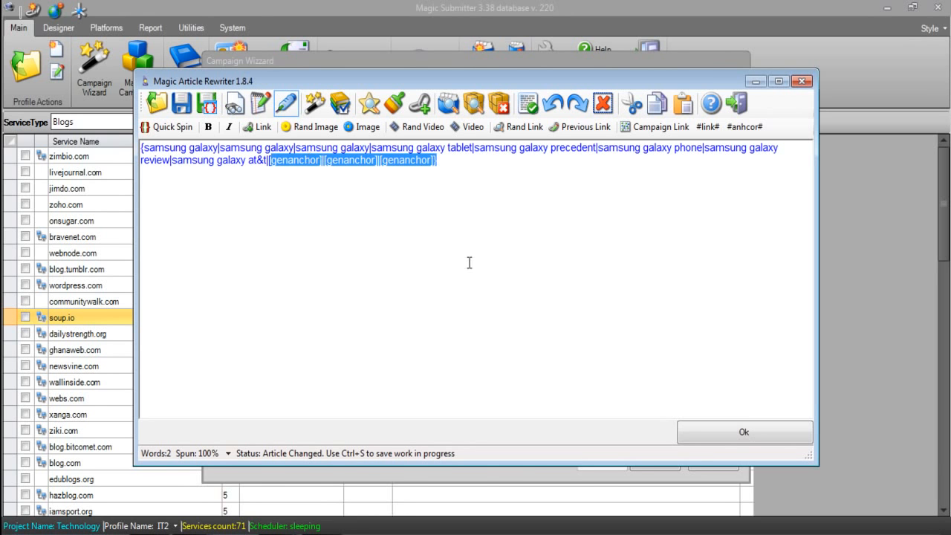
click(727, 435)
click(439, 295)
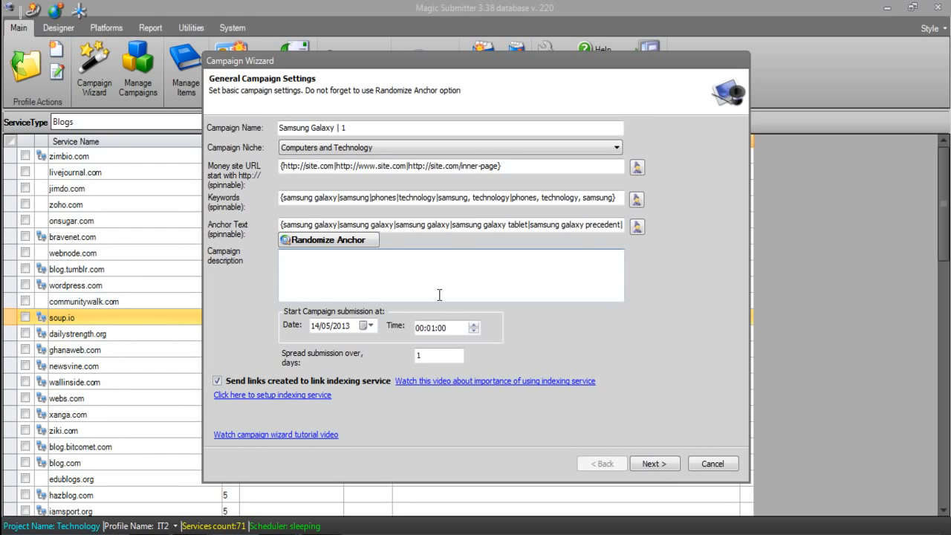
text(mnm)
key(BackSpace)
key(BackSpace)
key(BackSpace)
click(440, 328)
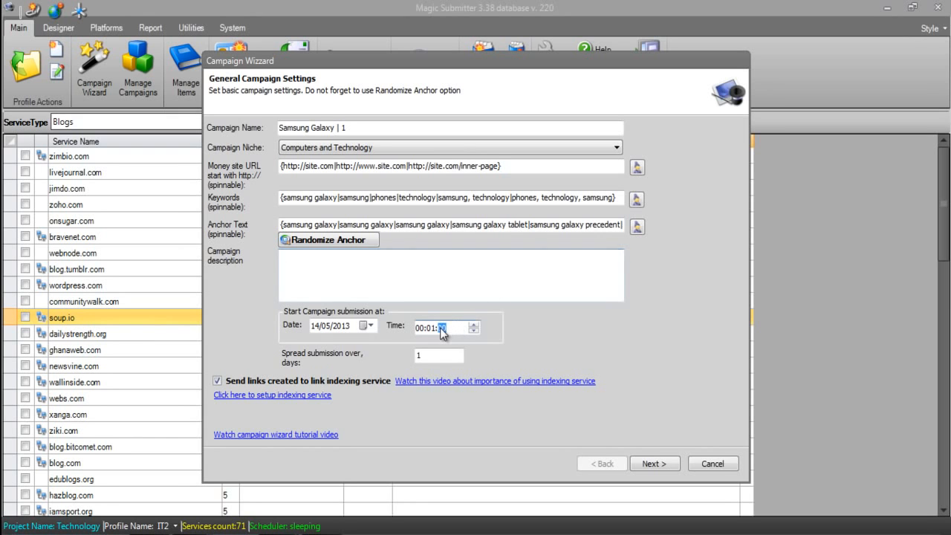
click(313, 327)
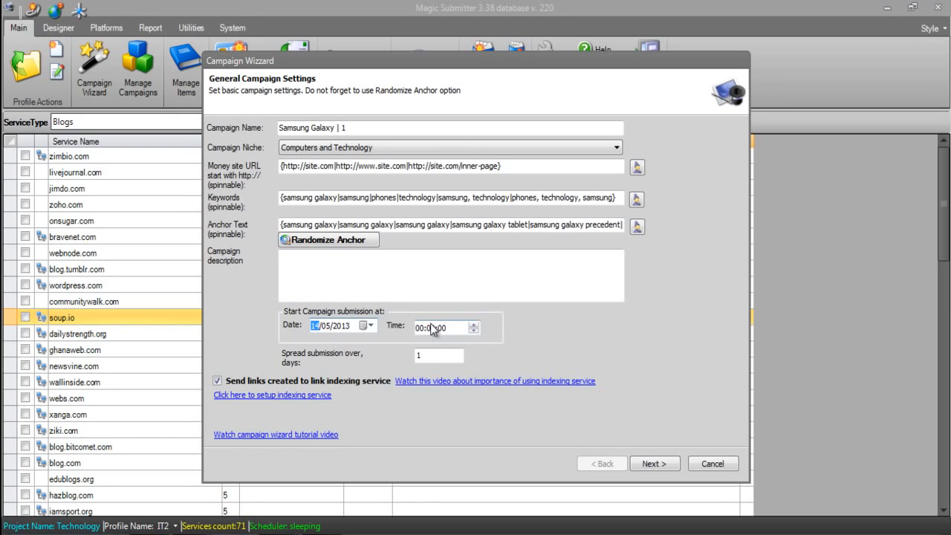
click(434, 329)
click(431, 330)
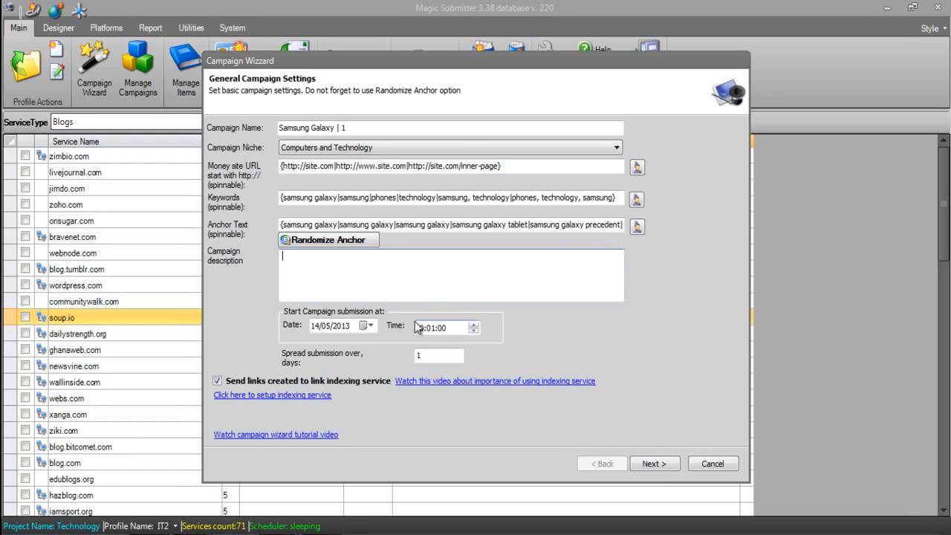
click(419, 329)
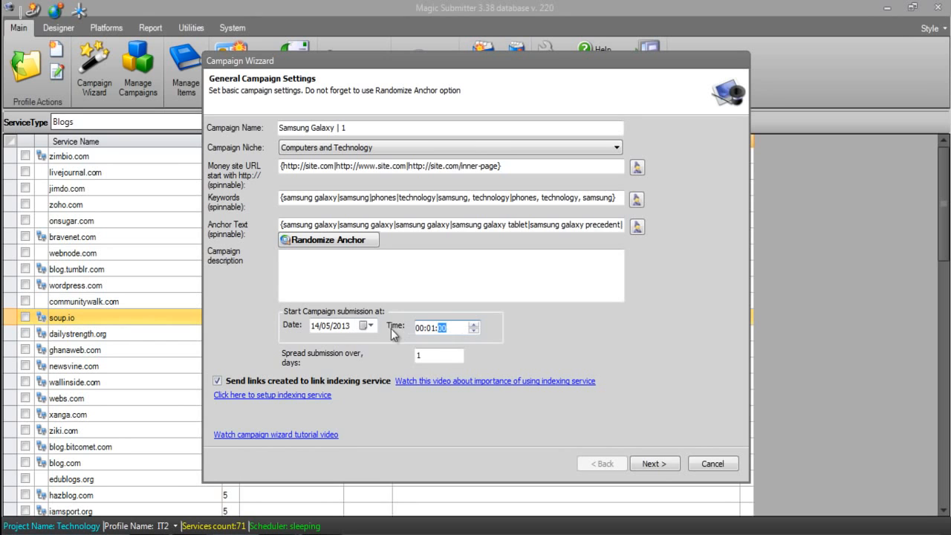
click(434, 355)
drag(439, 357, 391, 364)
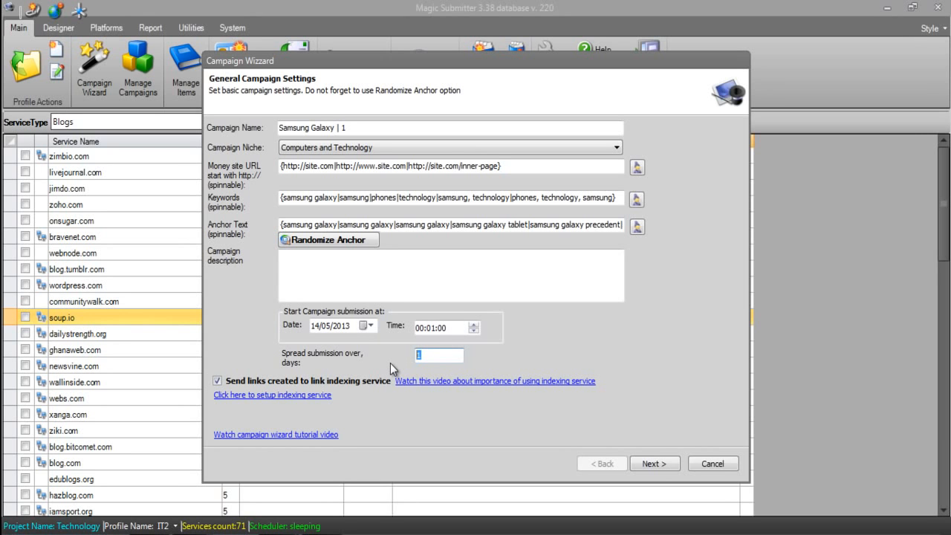
click(434, 357)
Enter "site", "^^" and "article, bookmarks" on separate lines of the campaign description
click(391, 266)
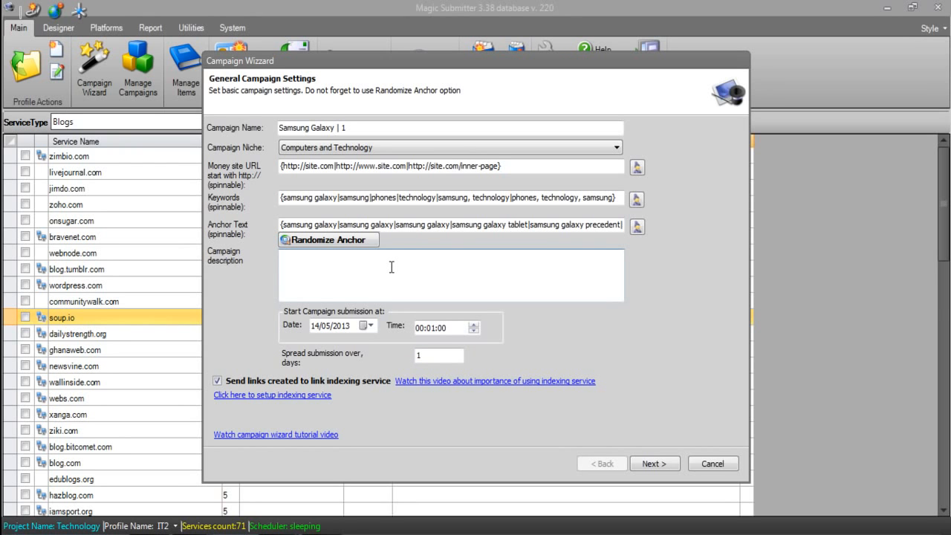
text(site)
key(Return)
text(^^)
key(Return)
text(article.,)
key(BackSpace)
key(BackSpace)
text(, bookmarks)
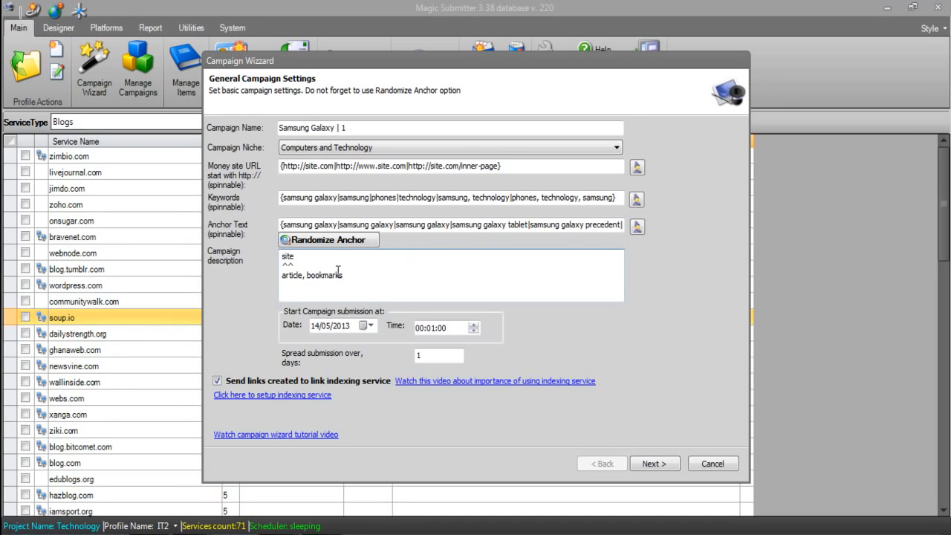
Label the "article, bookmarks" line of the campaign description with "(1st tier links)"
drag(343, 277, 315, 276)
click(359, 272)
text((1st tier links))
Add a "^^" line and a "rss feeds, bookmarks" line labelled as 2nd tier links to the campaign description
key(Return)
text(^^)
key(Return)
text(rss feeds)
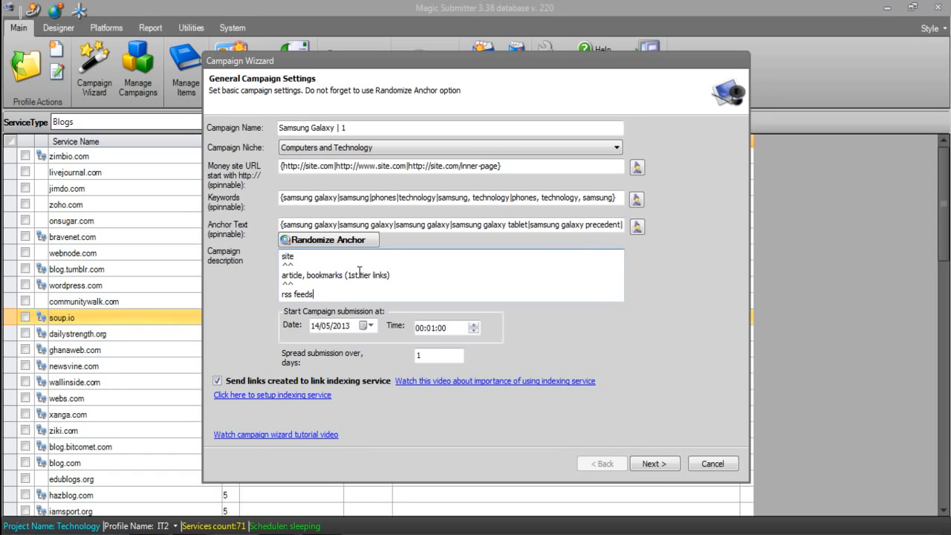
text(, bookmarks (2nd tier link)
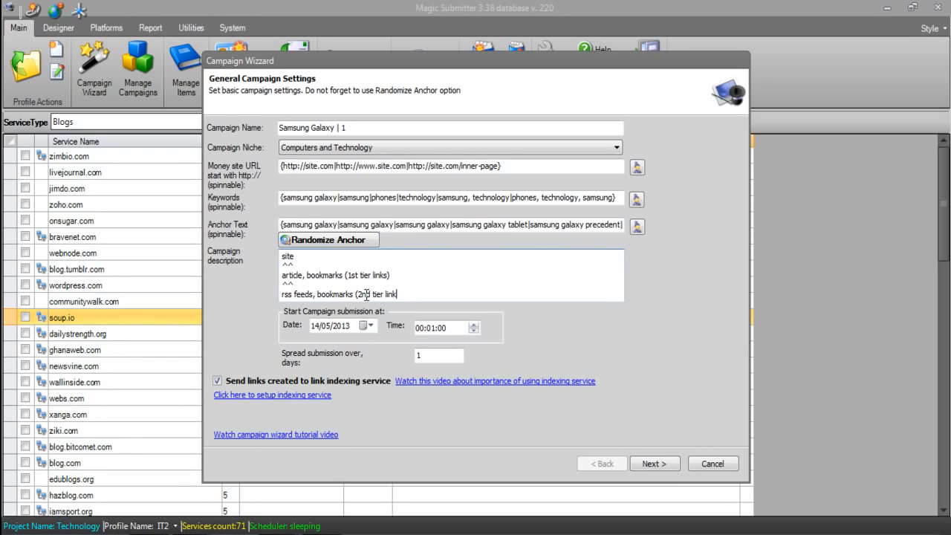
text(s))
Add another "^^" line and a "links (3rd tier)" line at the end of the campaign description
key(Return)
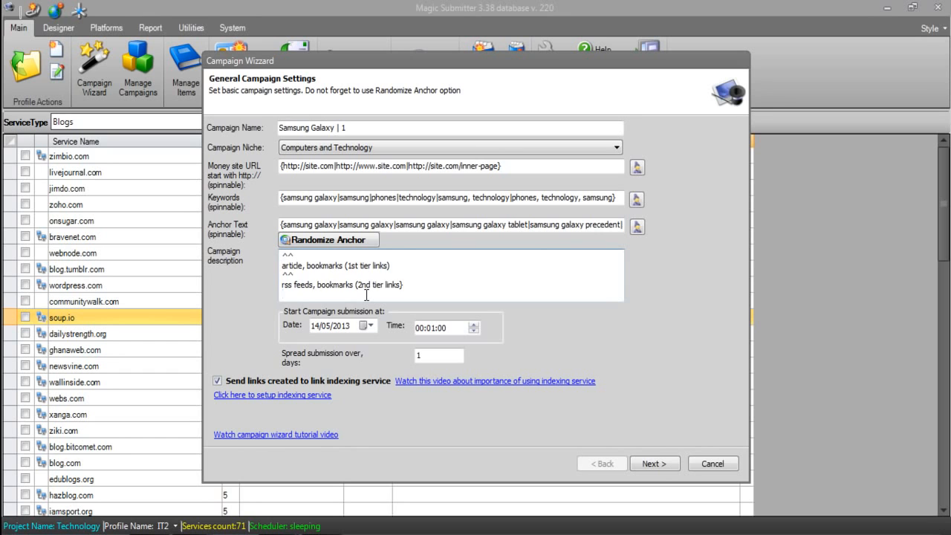
text(^^)
key(Return)
text(links)
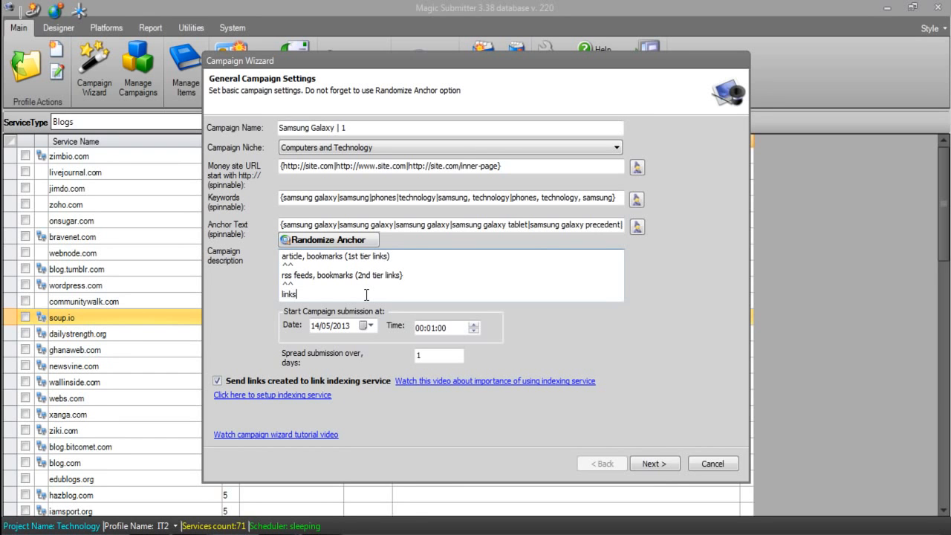
text( (3rd tier))
Set the submission spread to 15 days and add 15 after the 1st tier links line of the description
click(445, 358)
drag(446, 359, 385, 352)
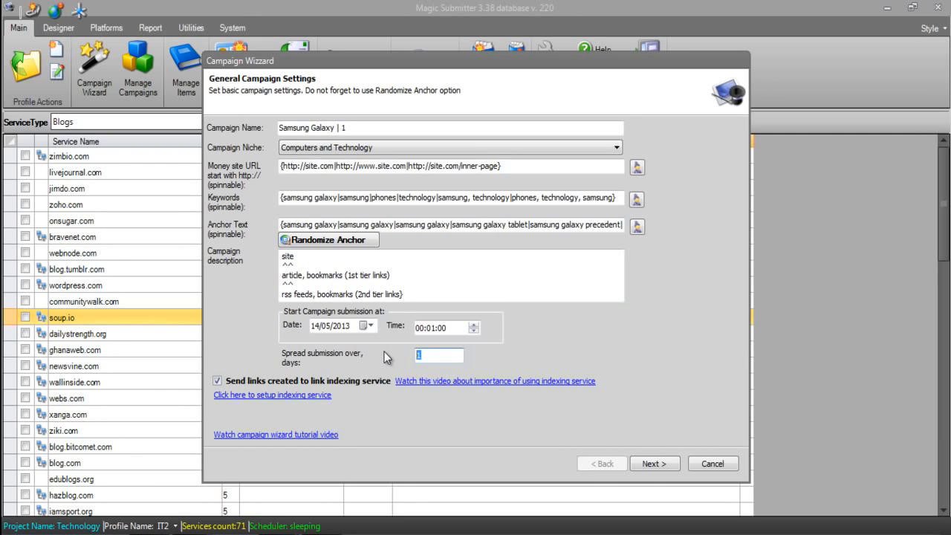
click(450, 360)
drag(283, 255, 287, 293)
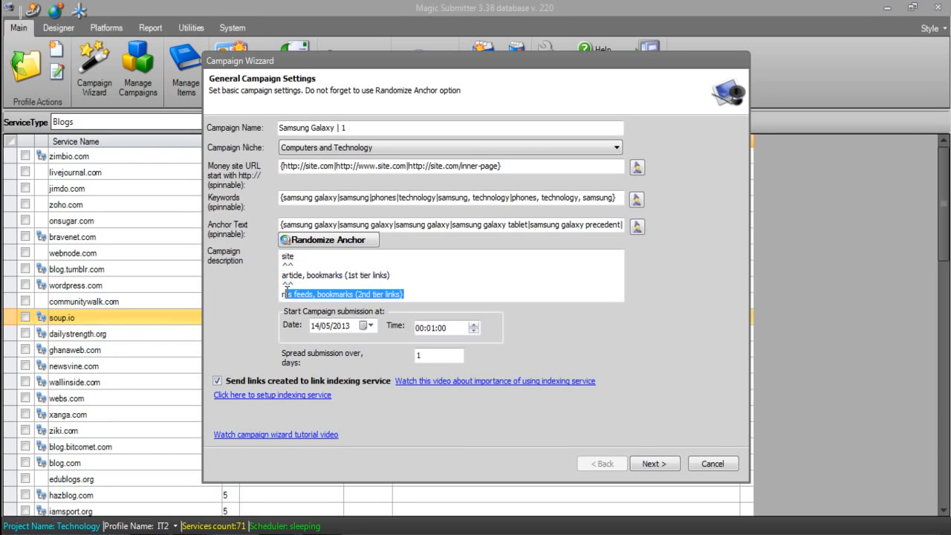
click(428, 351)
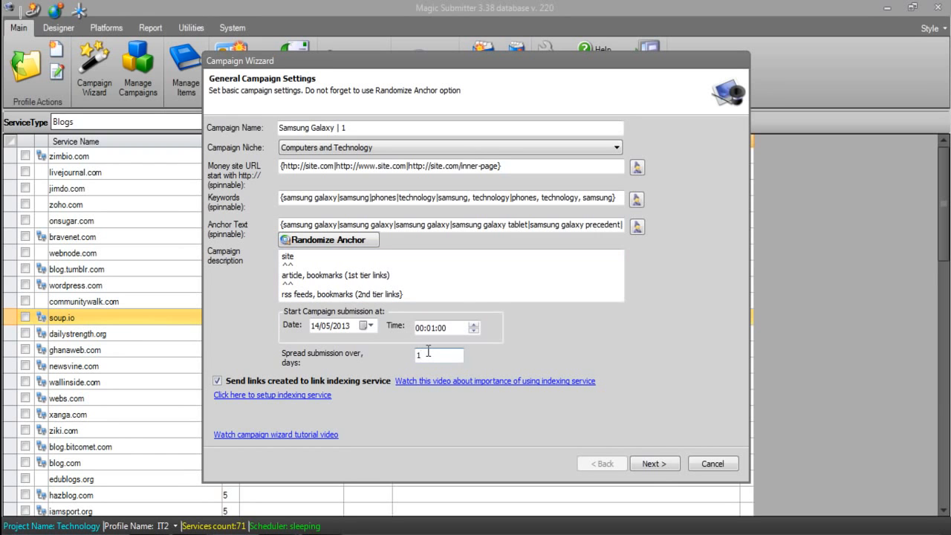
text(5)
click(409, 276)
text(15)
Add 15 to the end of the 2nd tier and 3rd tier lines in the campaign description
click(414, 299)
drag(414, 299, 417, 276)
click(417, 275)
text(15)
click(381, 296)
text(15)
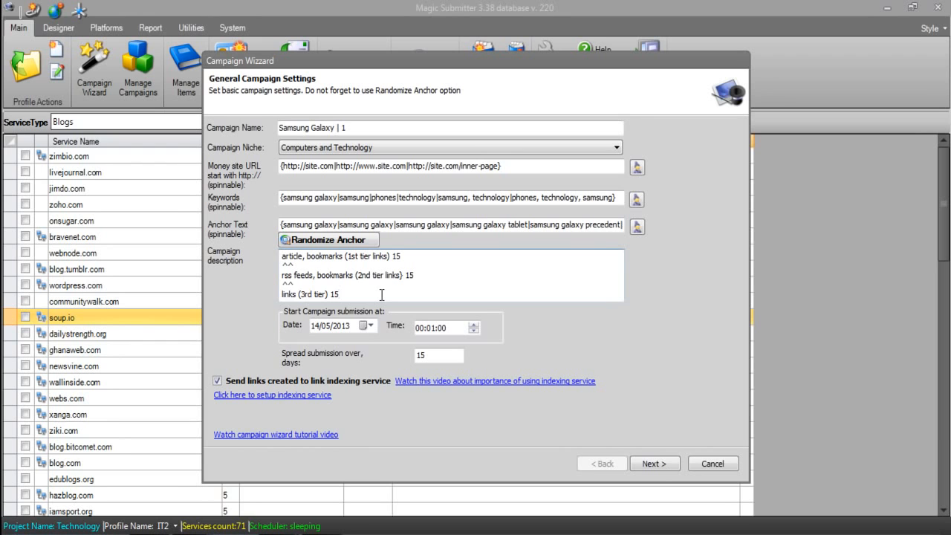
Delete the 3rd tier and 2nd tier lines with their "^^" separators from the campaign description
drag(345, 294, 281, 290)
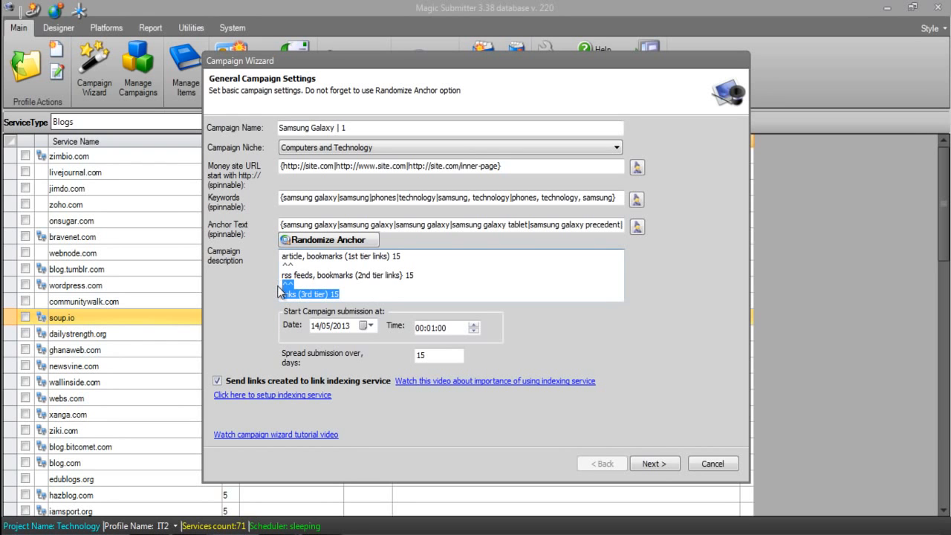
key(BackSpace)
key(BackSpace)
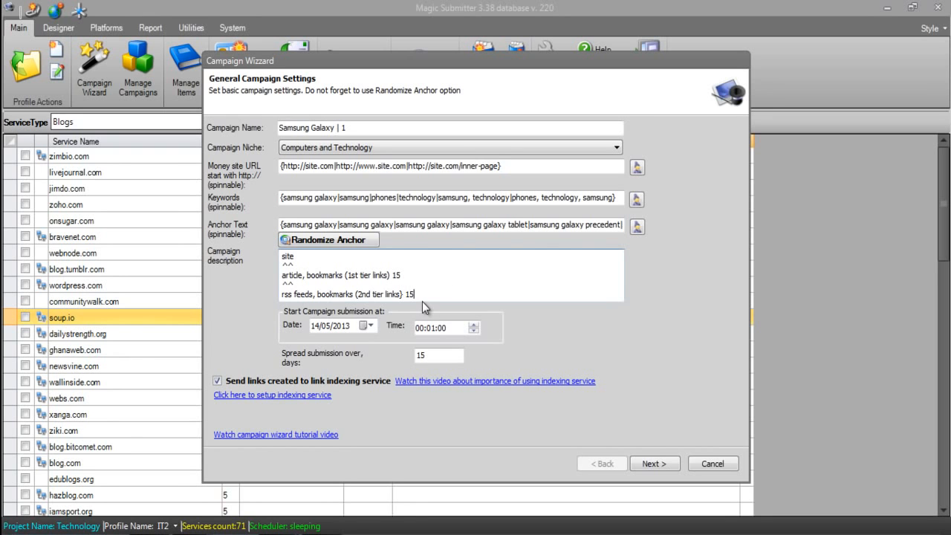
drag(416, 294, 270, 283)
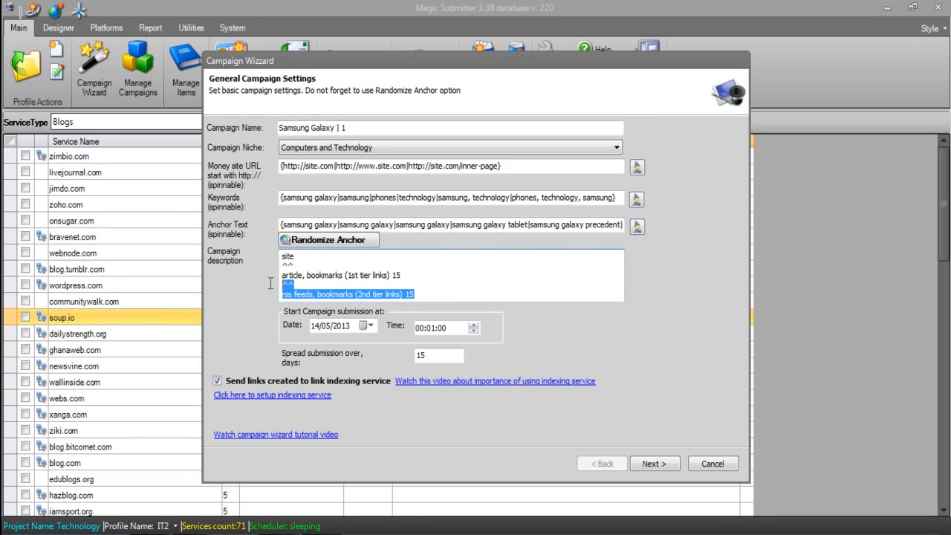
key(BackSpace)
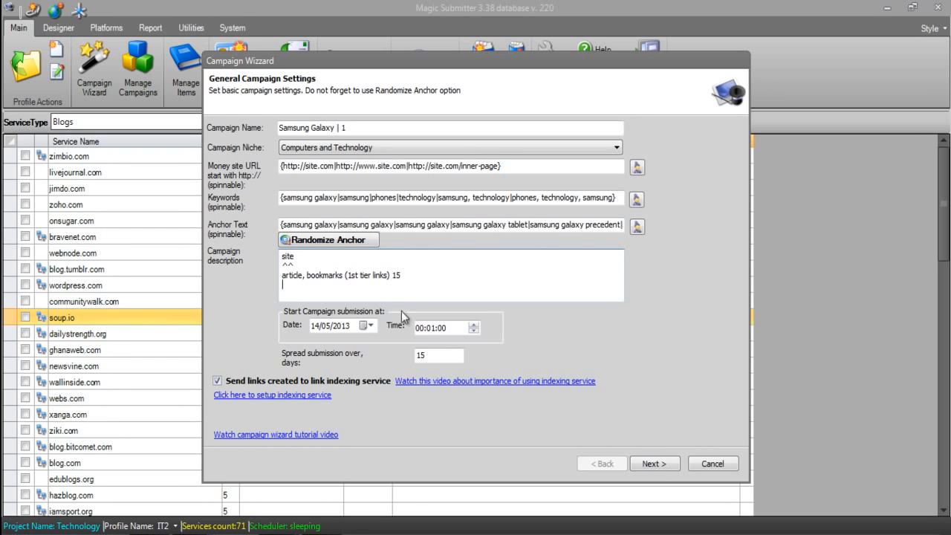
Clear the whole campaign description and keep the submission spread at 15 days
key(ctrl+a)
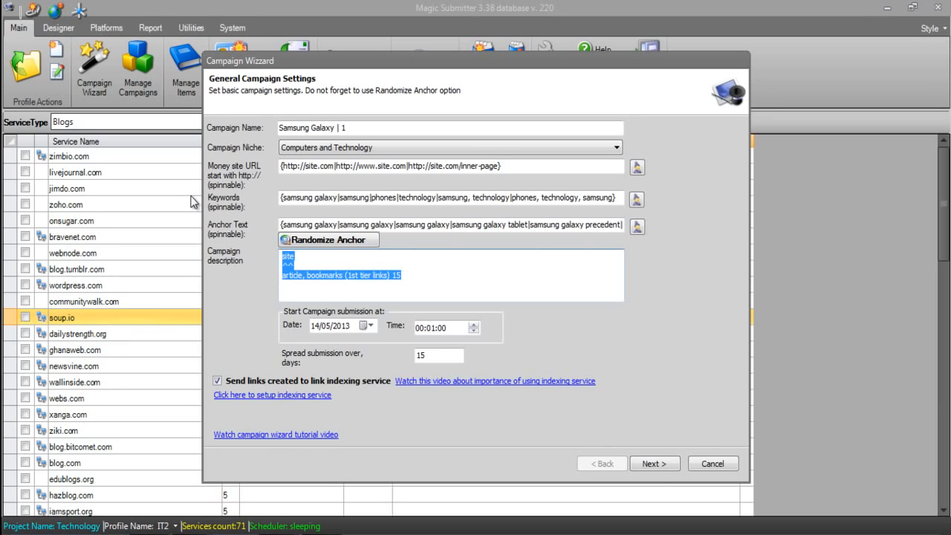
key(Delete)
click(441, 360)
drag(442, 359, 344, 371)
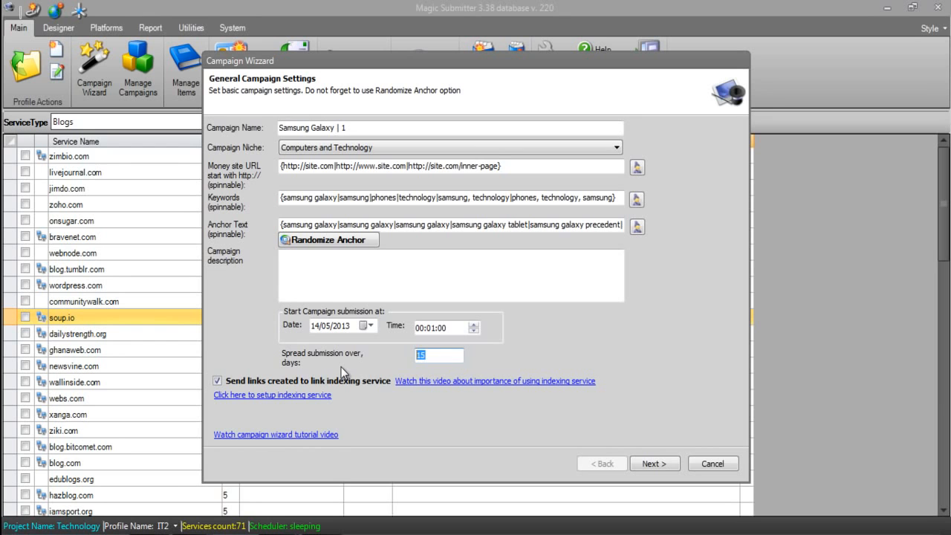
click(434, 360)
drag(434, 355, 365, 359)
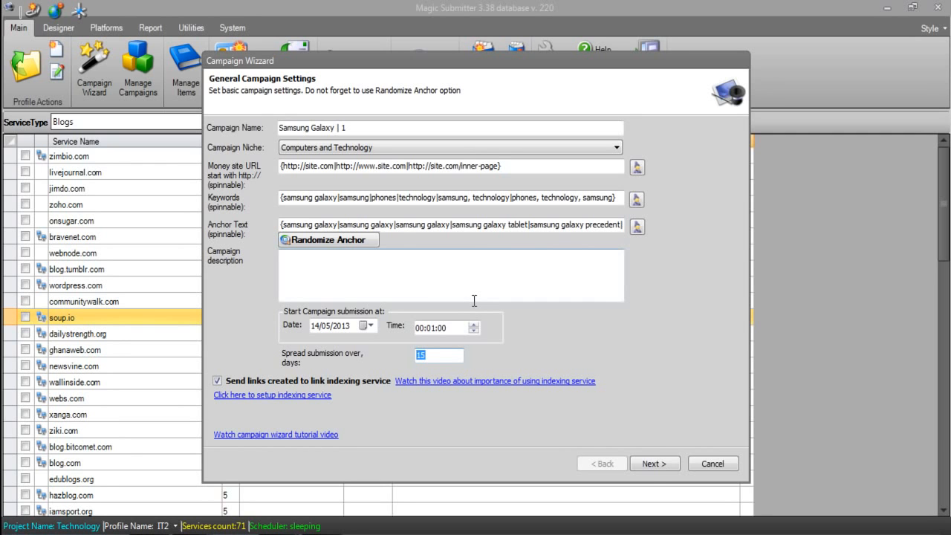
click(447, 349)
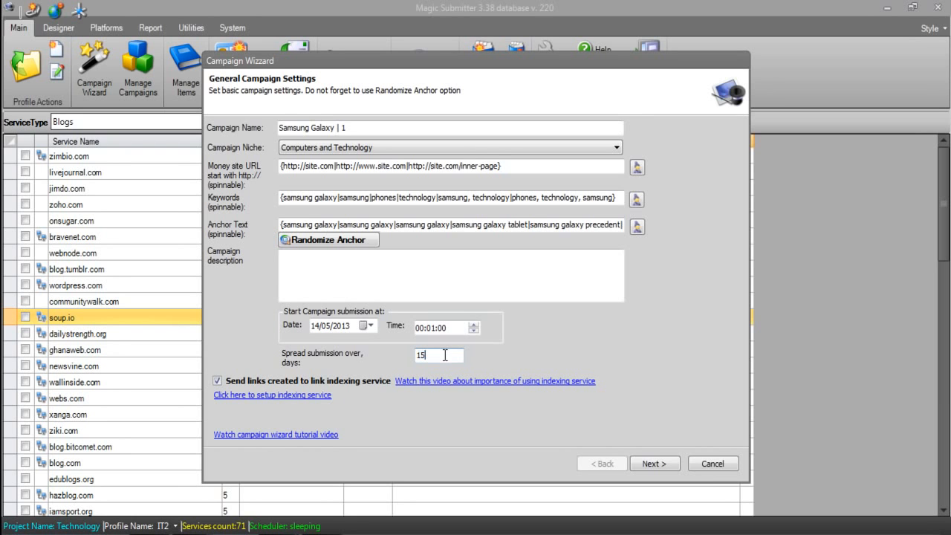
Accept the general settings and proceed with profiles IT1 to IT5 to the template settings
click(662, 462)
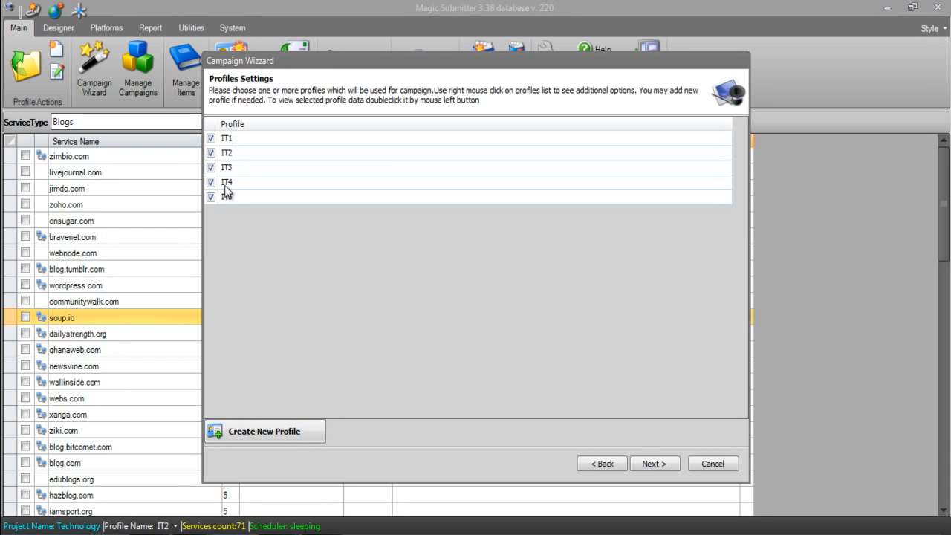
click(242, 431)
click(665, 465)
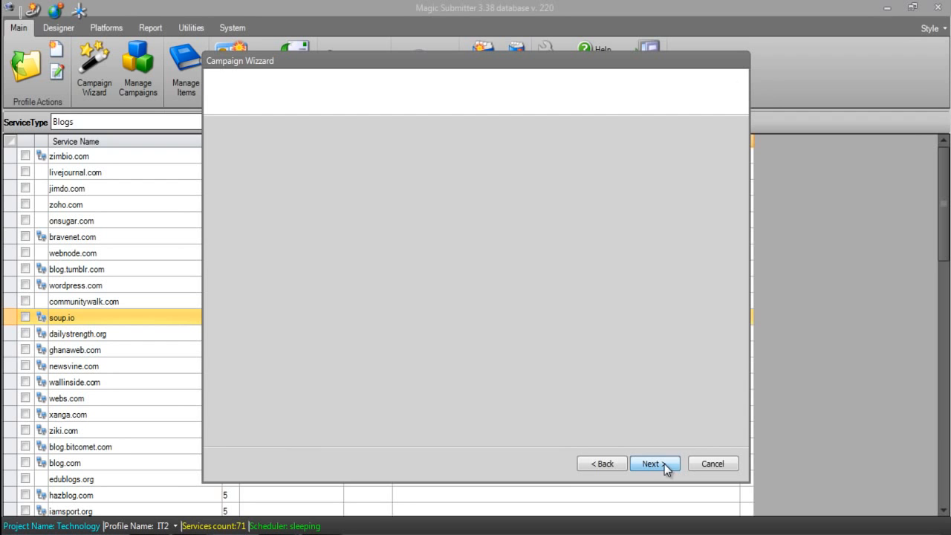
Preview the 3 blogs pyramid and All Service Types campaign templates
click(405, 130)
click(399, 131)
click(395, 130)
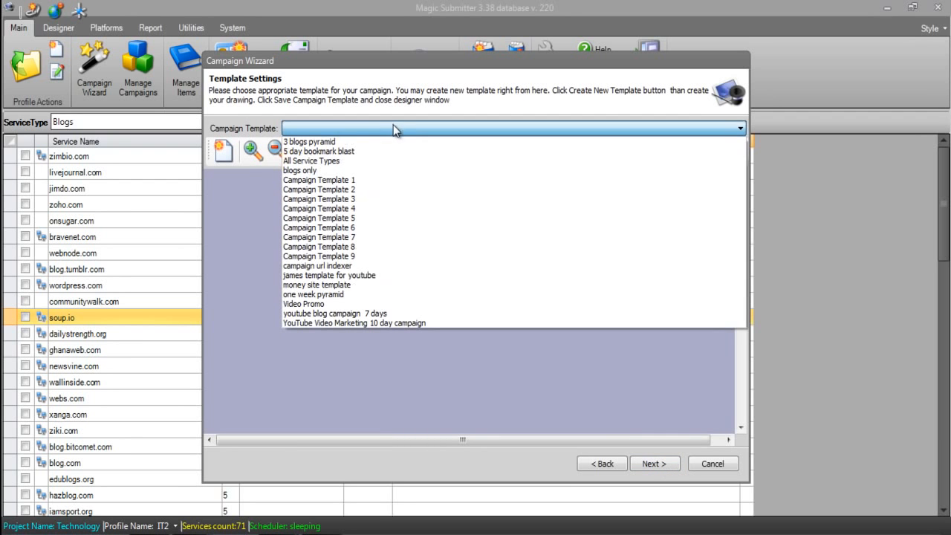
click(334, 141)
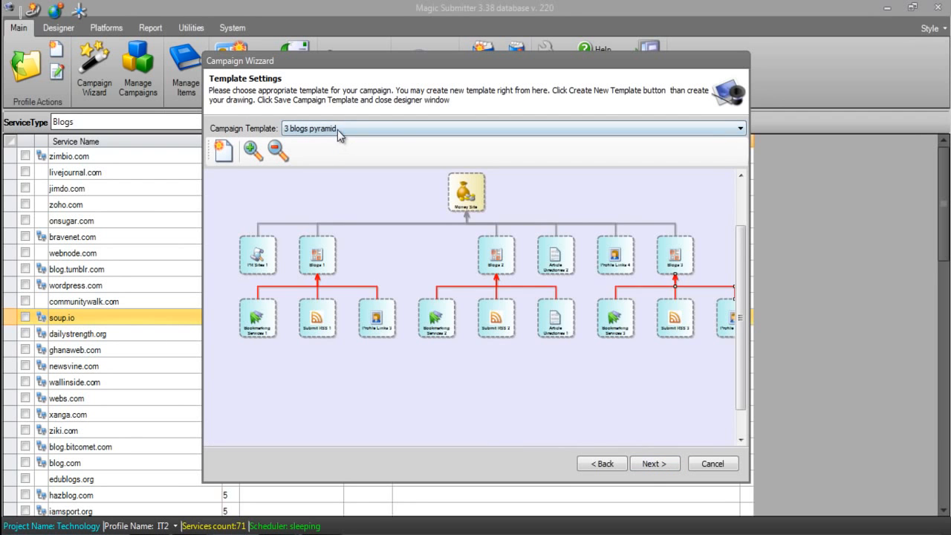
click(339, 130)
click(326, 161)
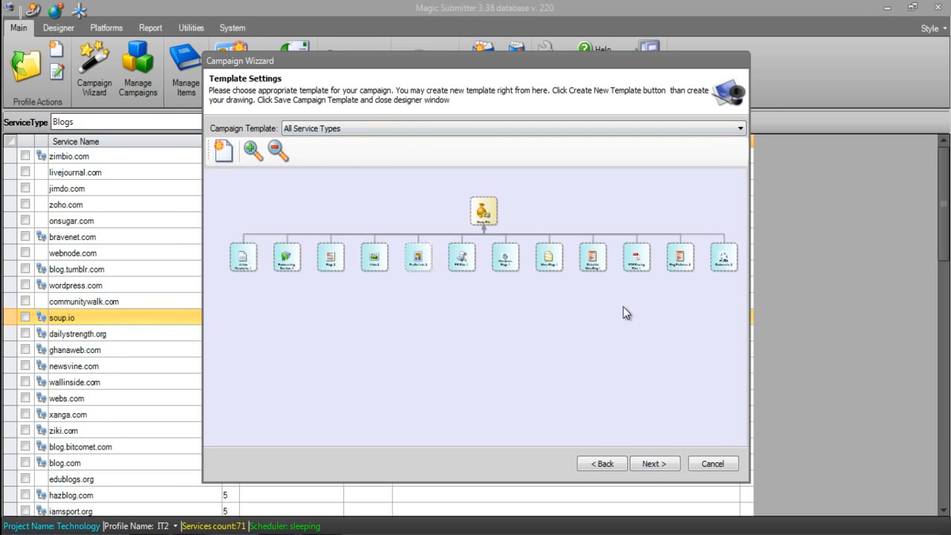
Compare the link structures of Campaign Template 1 and Campaign Template 2
click(450, 130)
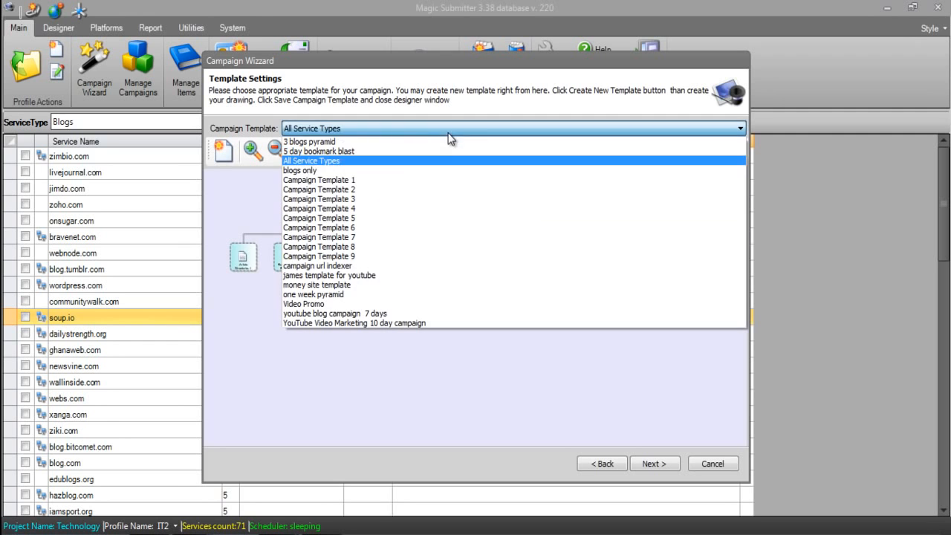
click(373, 183)
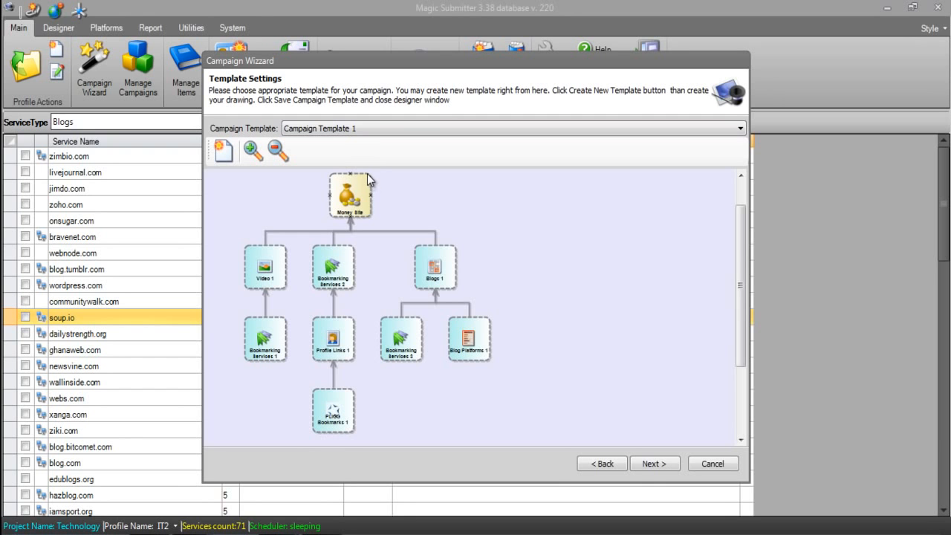
click(388, 130)
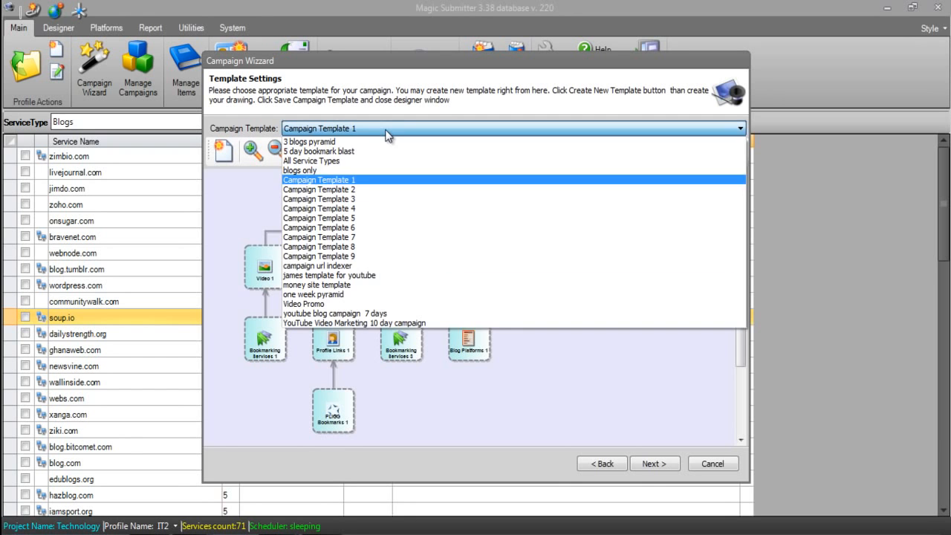
click(366, 190)
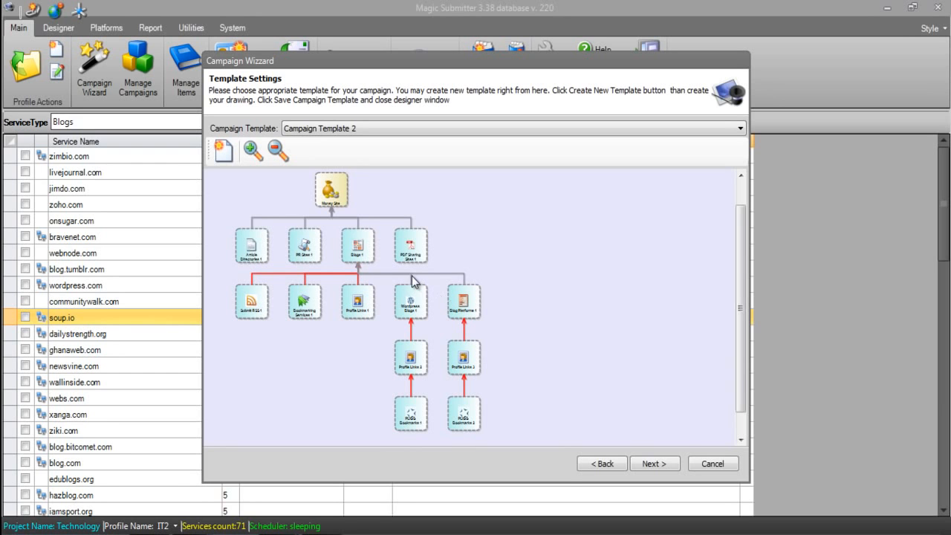
click(350, 129)
click(343, 181)
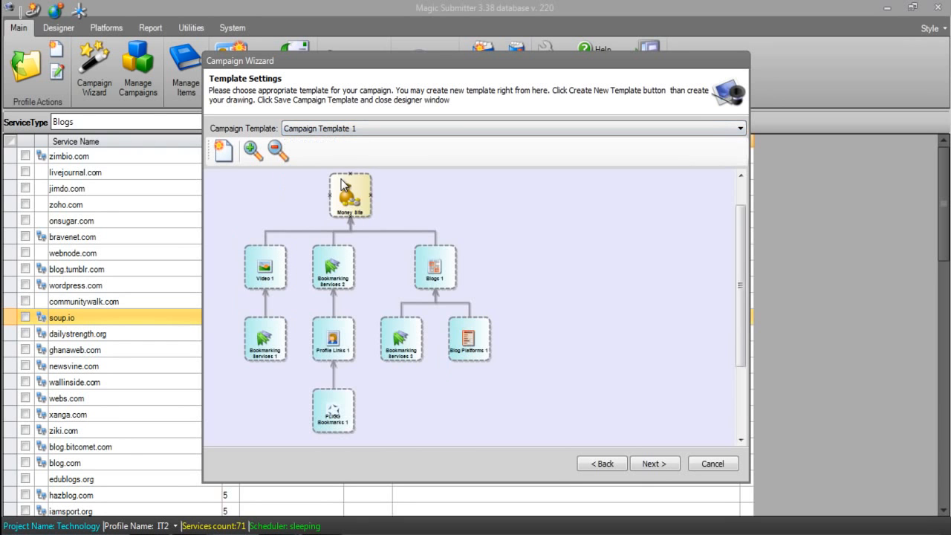
click(366, 129)
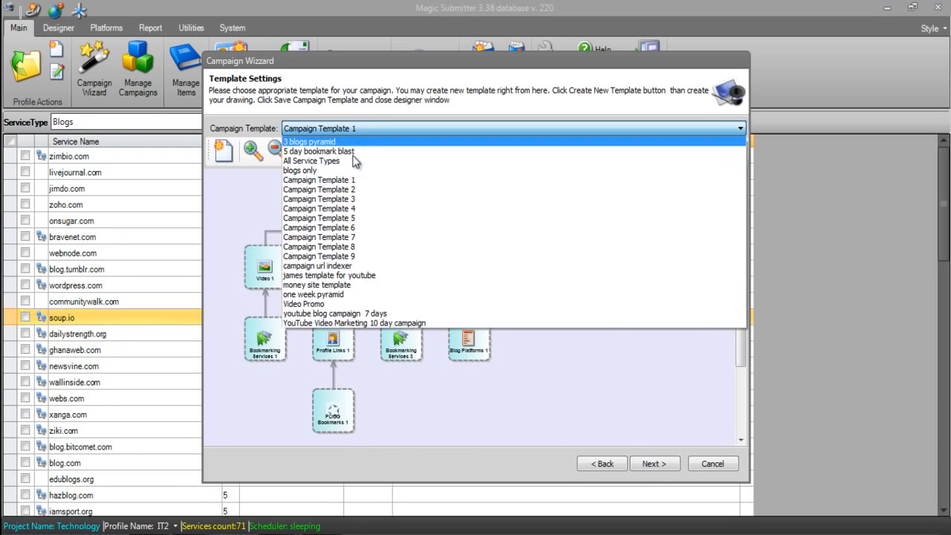
click(341, 191)
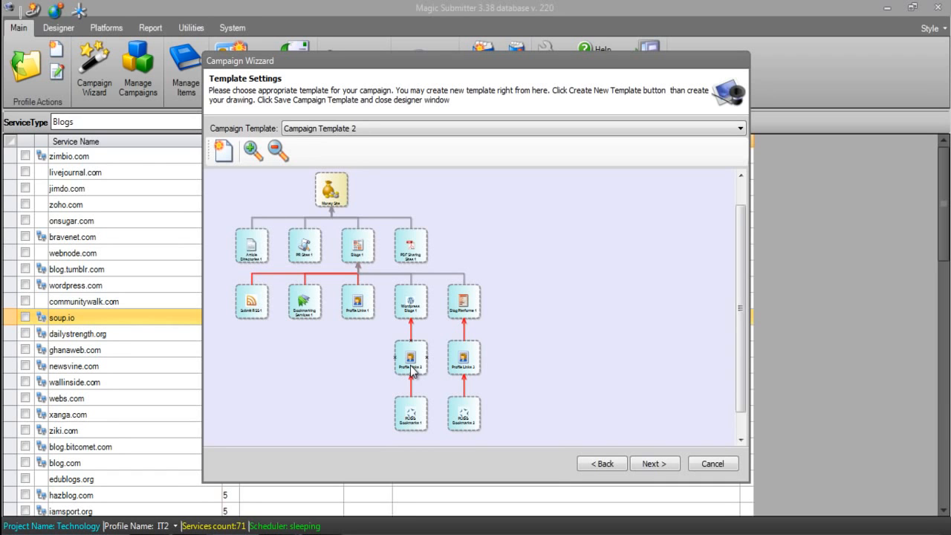
Preview Campaign Templates 3, 4, 5 and 6 one after another
click(357, 128)
click(340, 200)
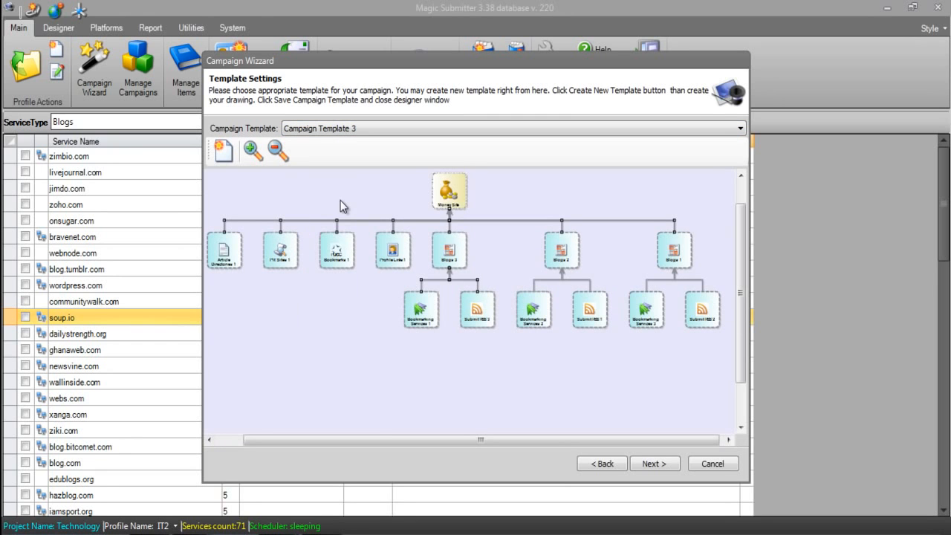
click(367, 131)
click(350, 205)
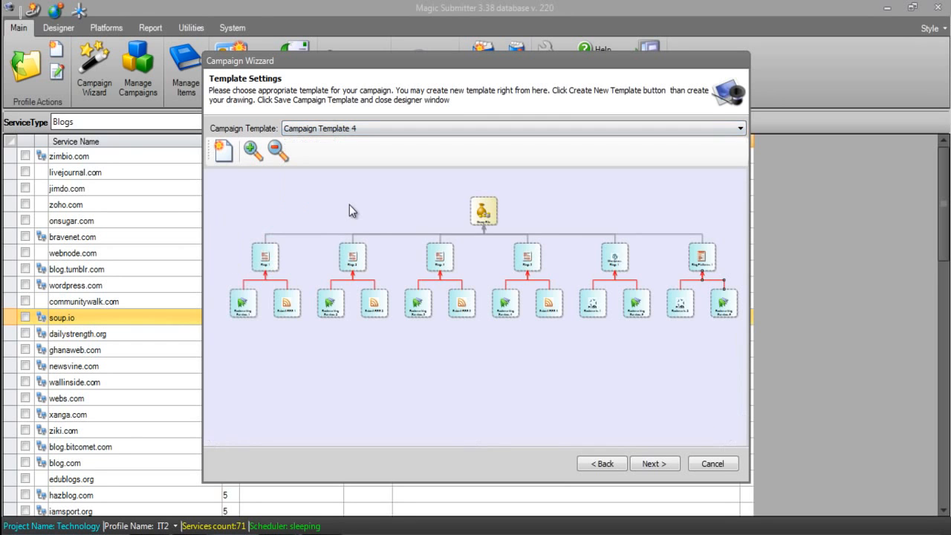
click(359, 128)
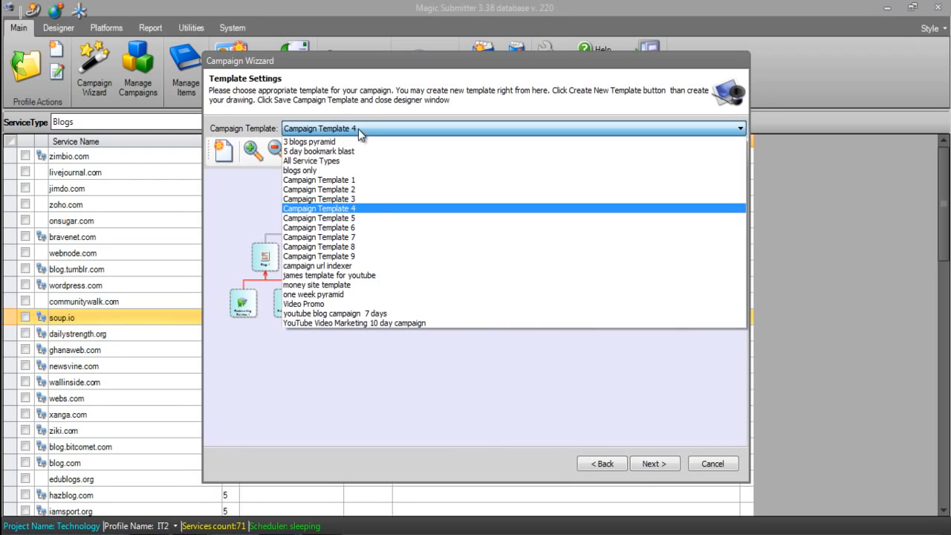
click(335, 215)
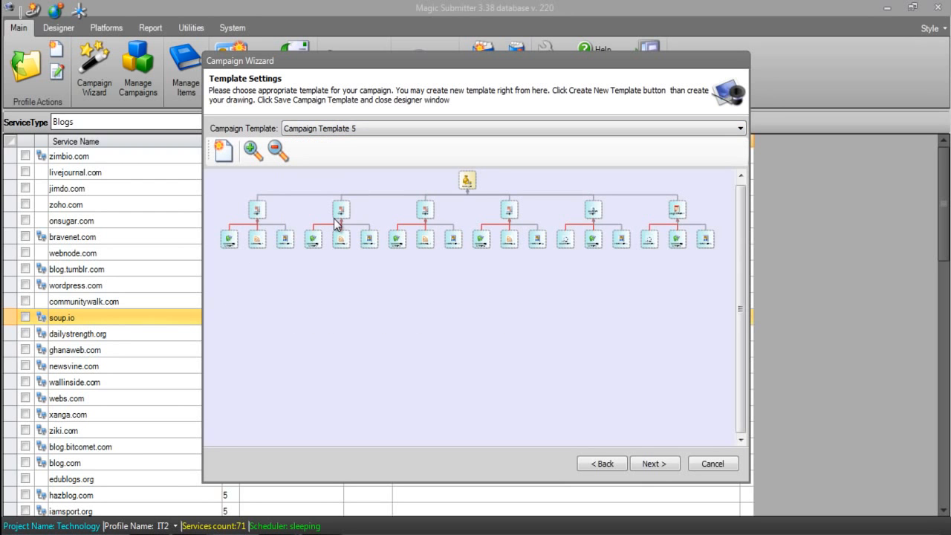
click(377, 129)
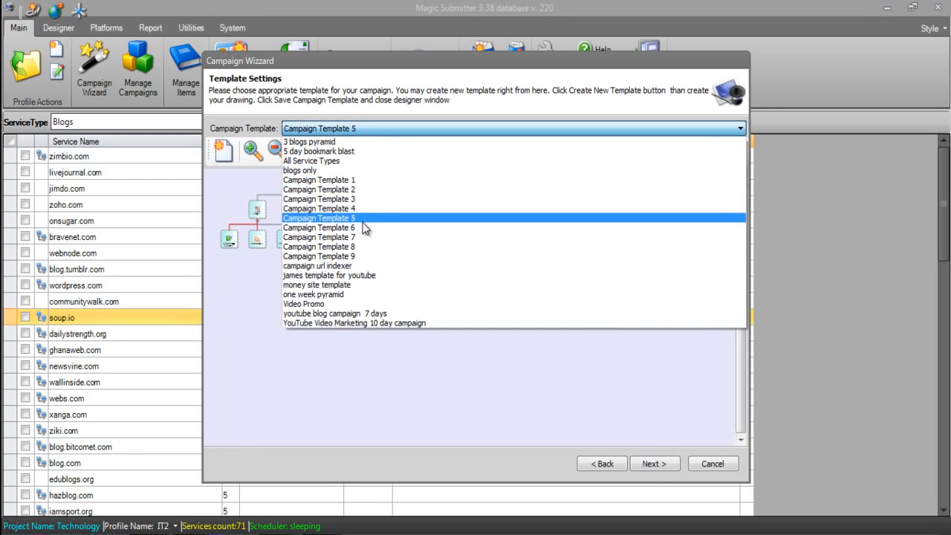
click(364, 228)
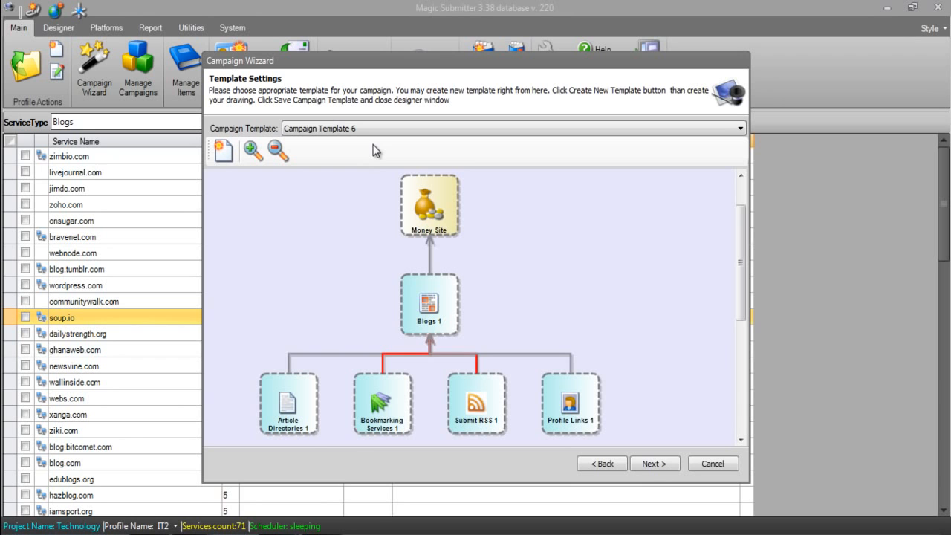
Preview Campaign Templates 7, 8 and 9 one after another
click(381, 127)
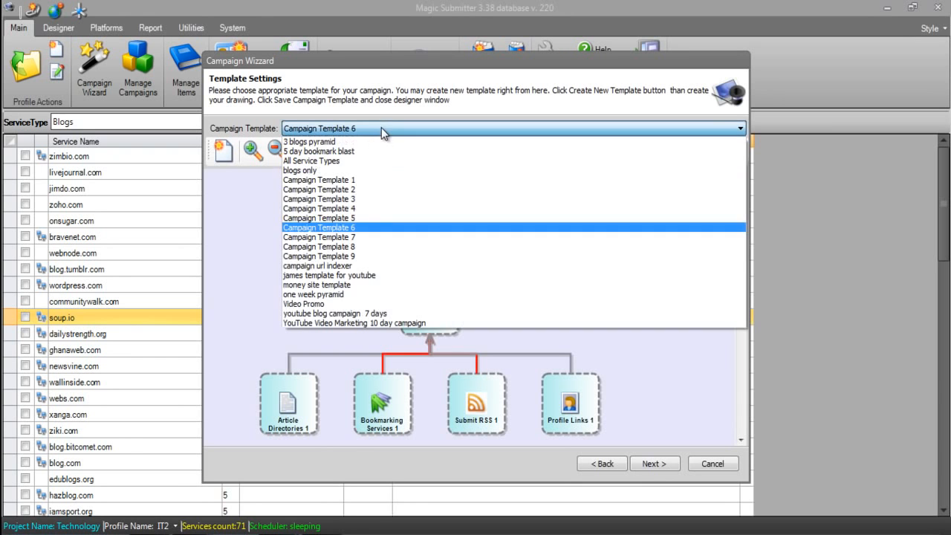
click(355, 229)
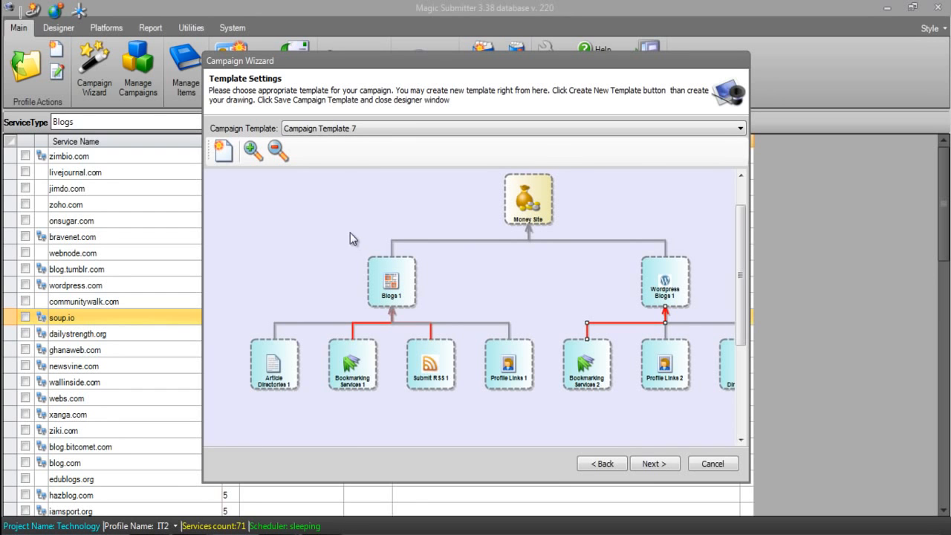
click(352, 127)
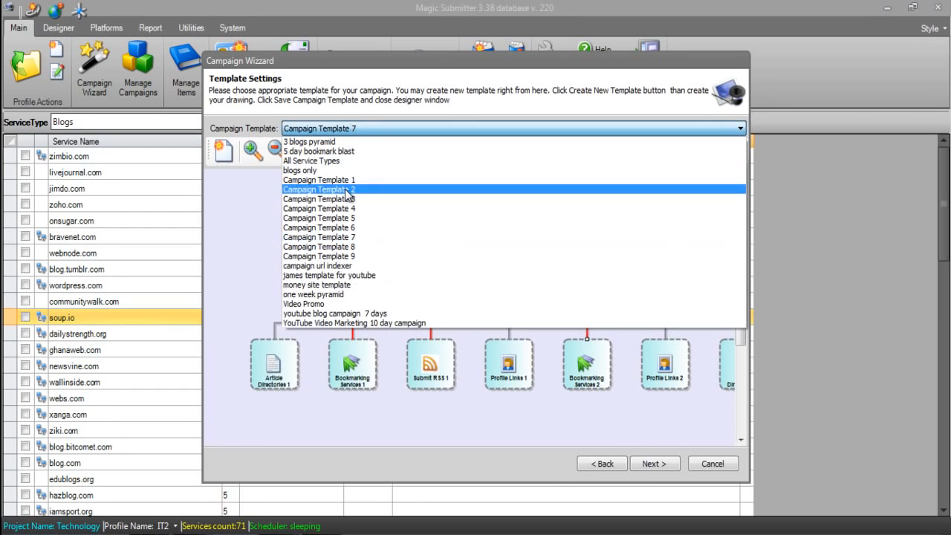
click(340, 246)
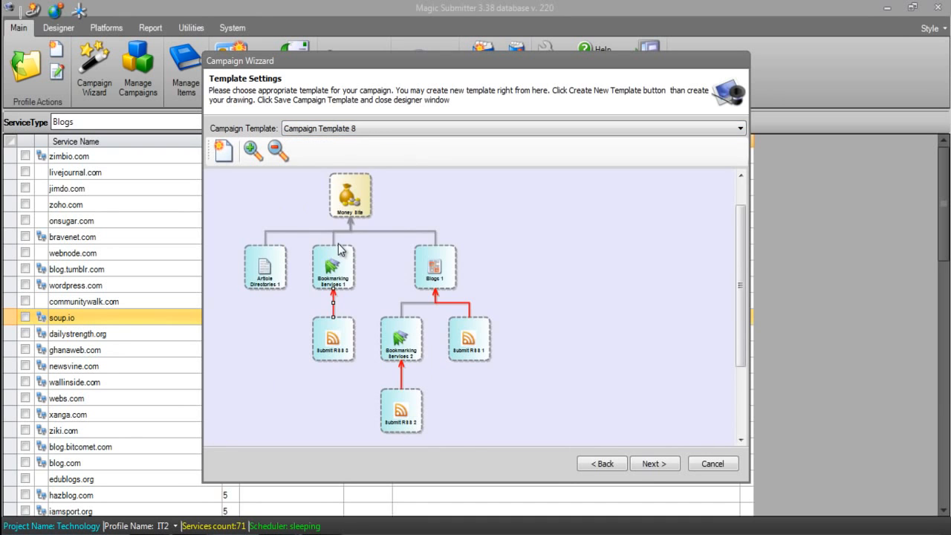
click(377, 136)
click(352, 256)
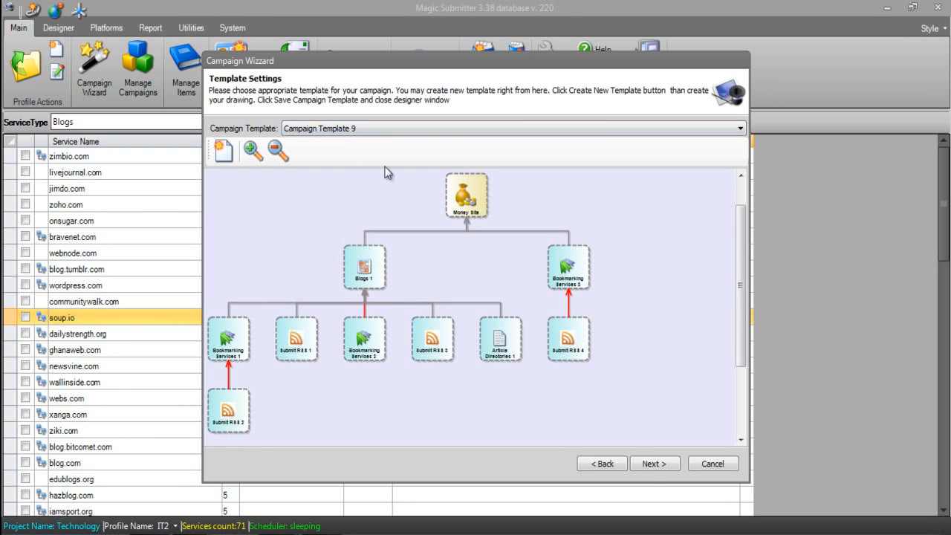
Preview the one week pyramid template and return to Campaign Template 1
click(383, 132)
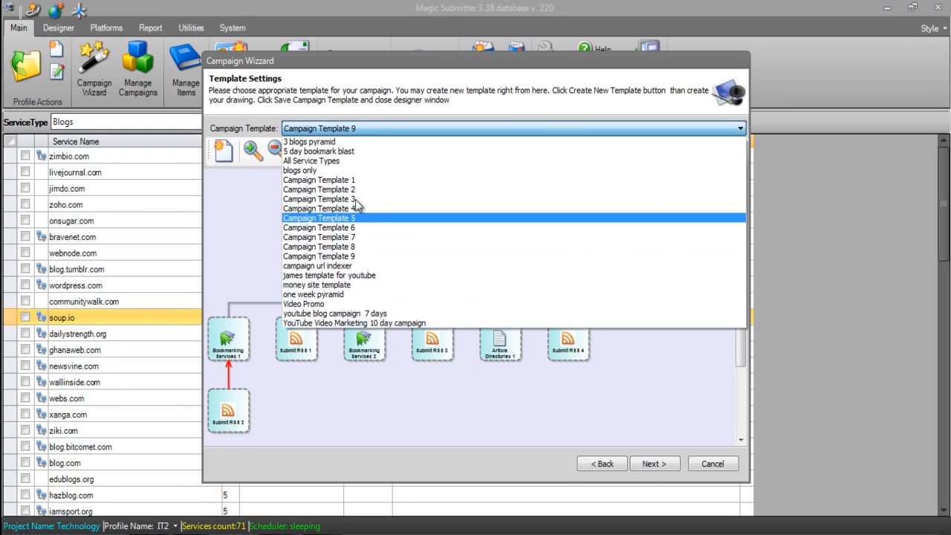
click(344, 295)
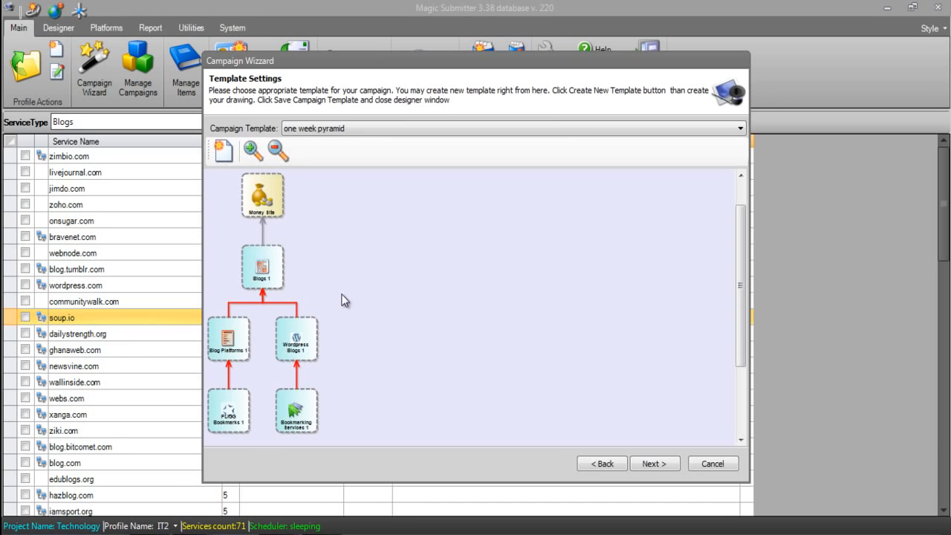
click(315, 128)
click(312, 181)
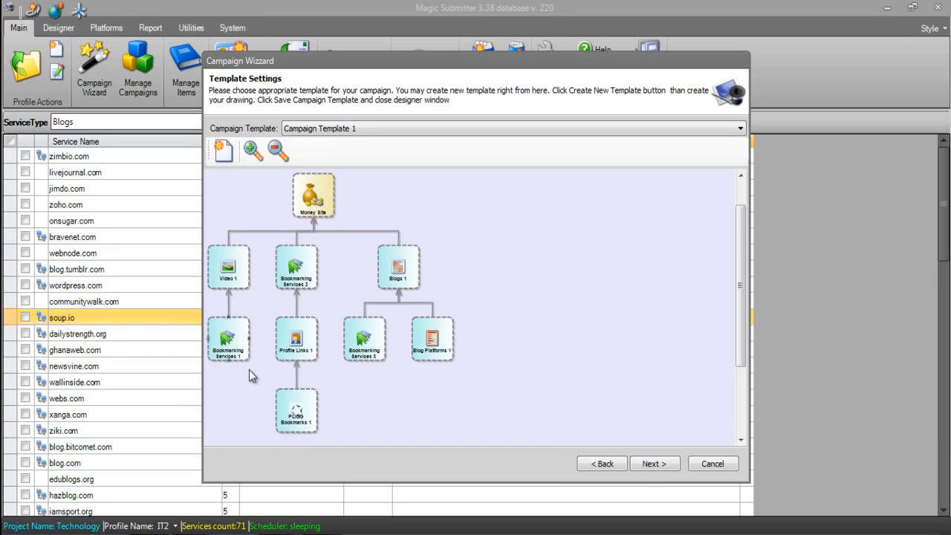
Create a new campaign template with an Article Directories block linked to the Money Site, and auto-arrange the diagram
click(222, 152)
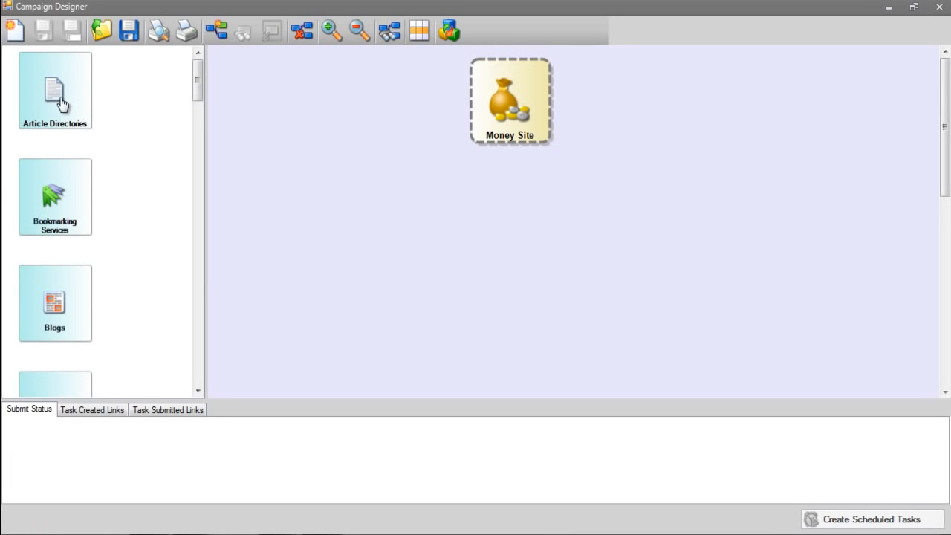
mouse_move(198, 90)
mouse_down()
mouse_move(202, 355)
mouse_move(201, 74)
mouse_up()
drag(41, 100, 324, 213)
drag(355, 259, 506, 131)
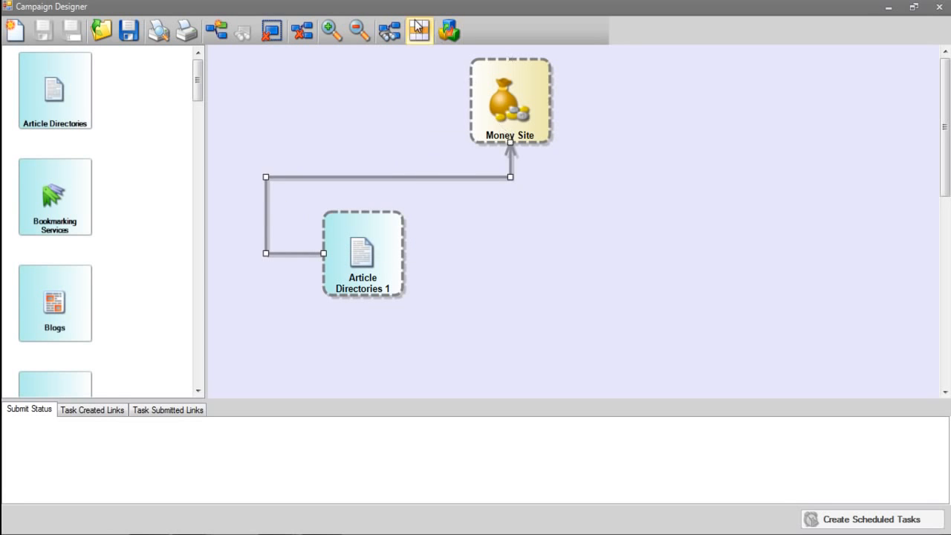
click(390, 33)
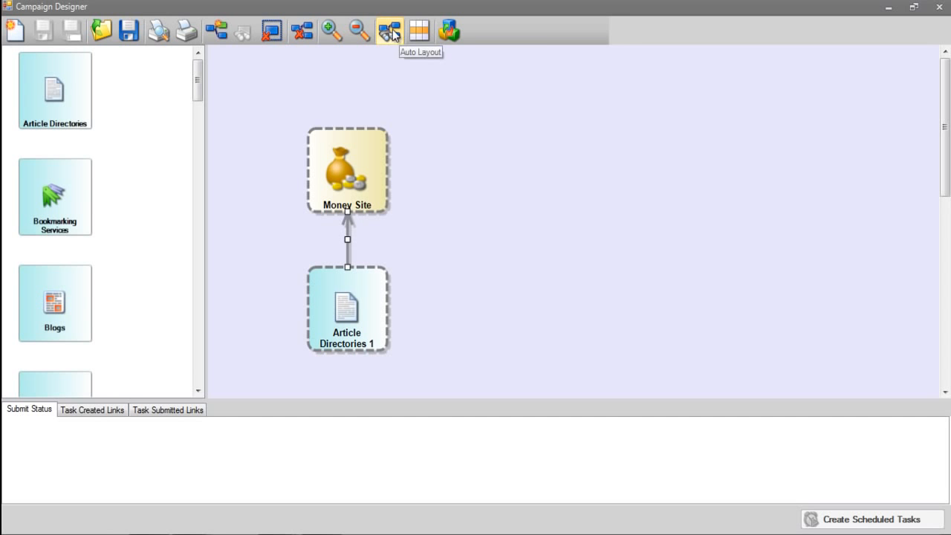
Add a Bookmarking Services block linked to the Article Directories block and auto-arrange the diagram
drag(49, 201, 366, 330)
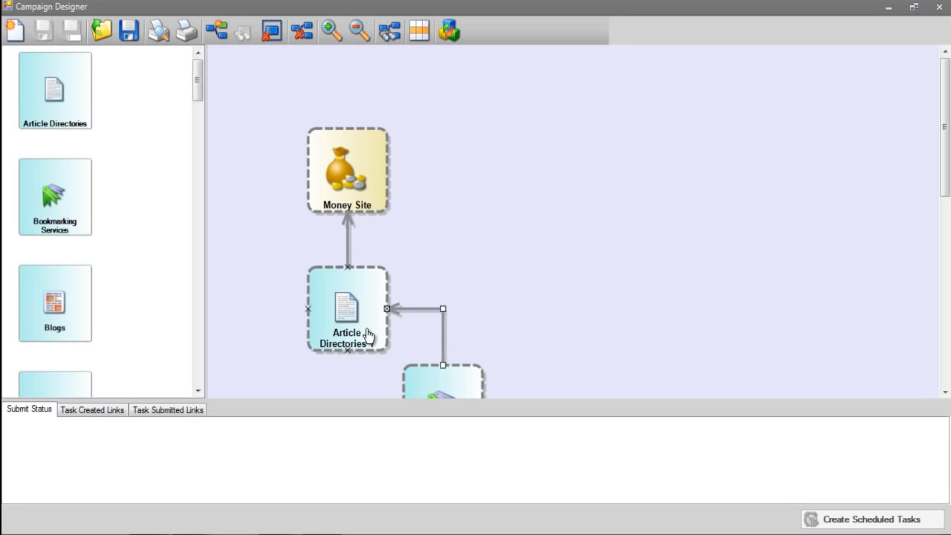
click(391, 32)
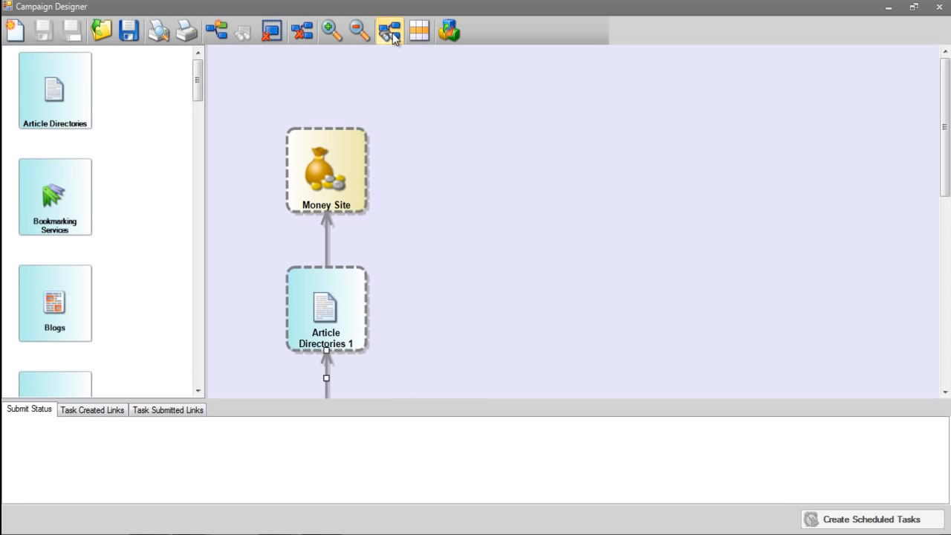
Add a Blogs block linked to the Money Site, auto-arrange, and attach a second Bookmarking Services block to Blogs
drag(51, 286, 346, 183)
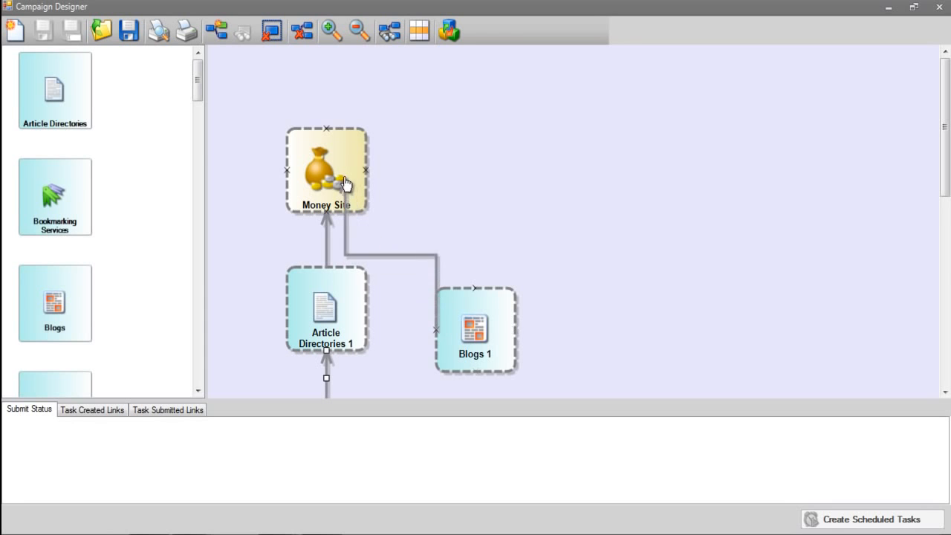
click(391, 34)
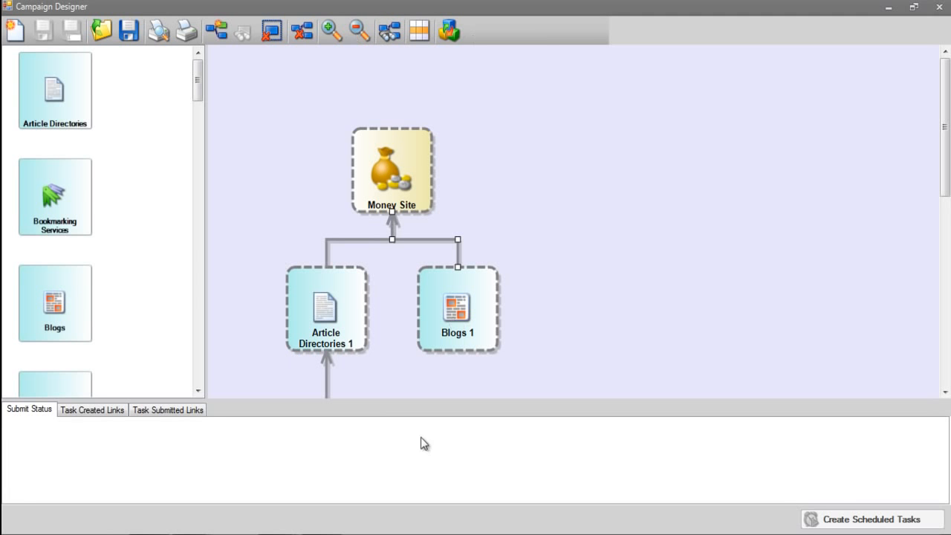
click(359, 30)
click(359, 29)
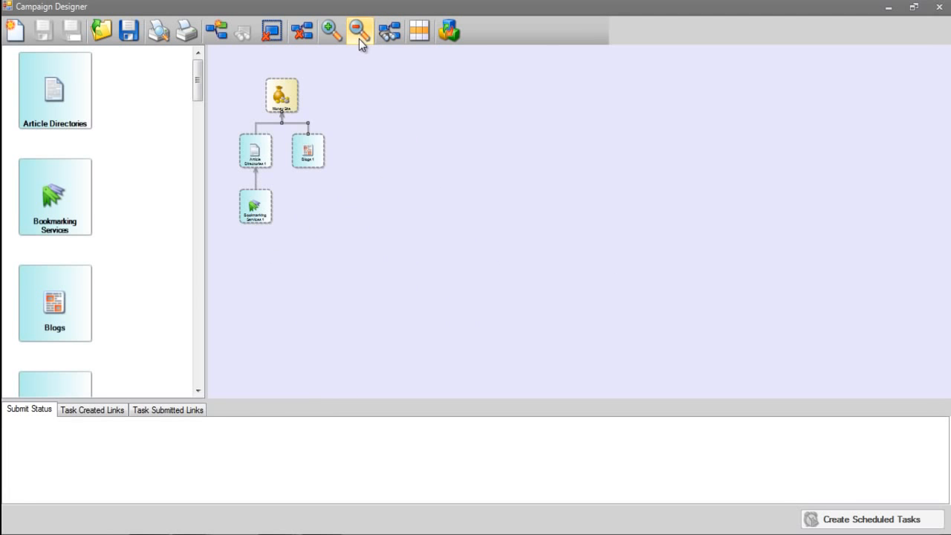
click(334, 34)
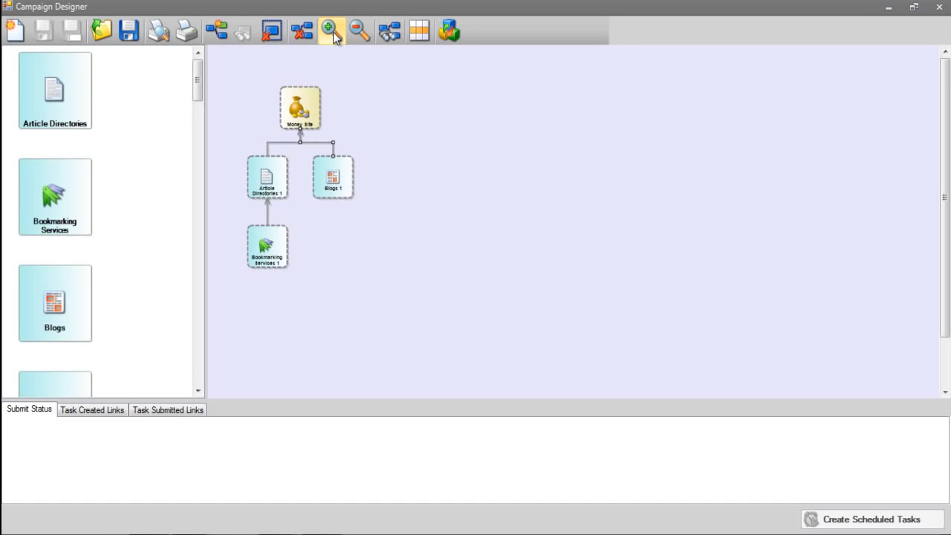
click(360, 31)
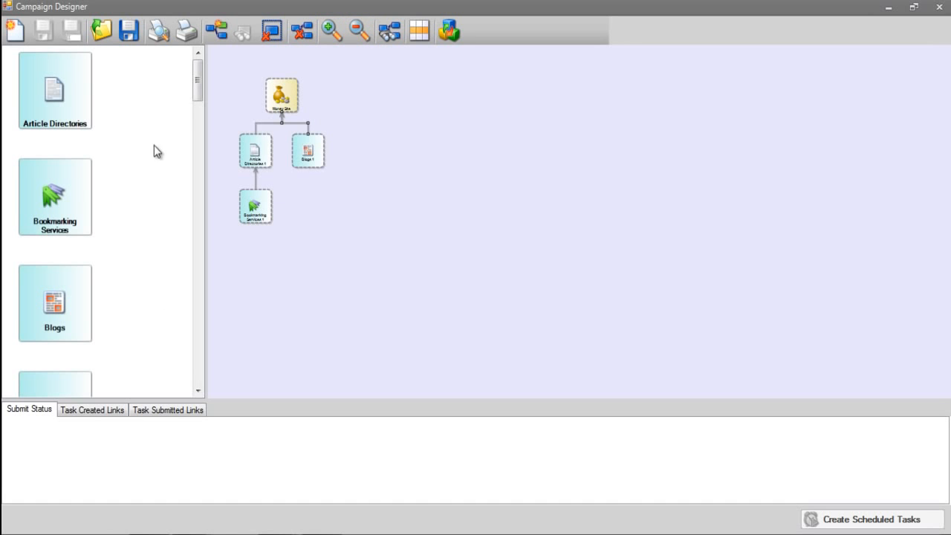
mouse_move(40, 217)
mouse_down()
mouse_move(313, 217)
mouse_move(310, 156)
mouse_up()
Add a Wiki block linked to the Money Site and auto-arrange the diagram
drag(198, 80, 197, 270)
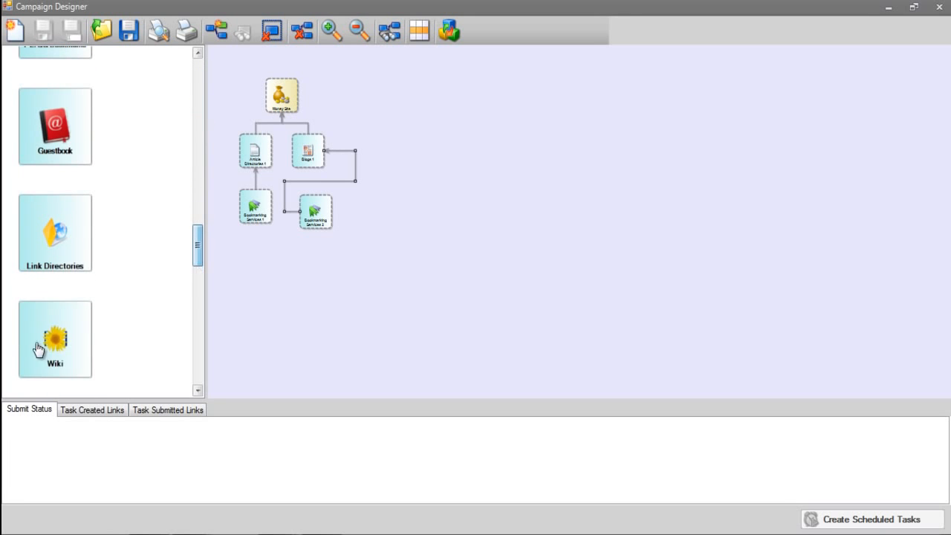
drag(37, 349, 409, 188)
drag(379, 144, 296, 107)
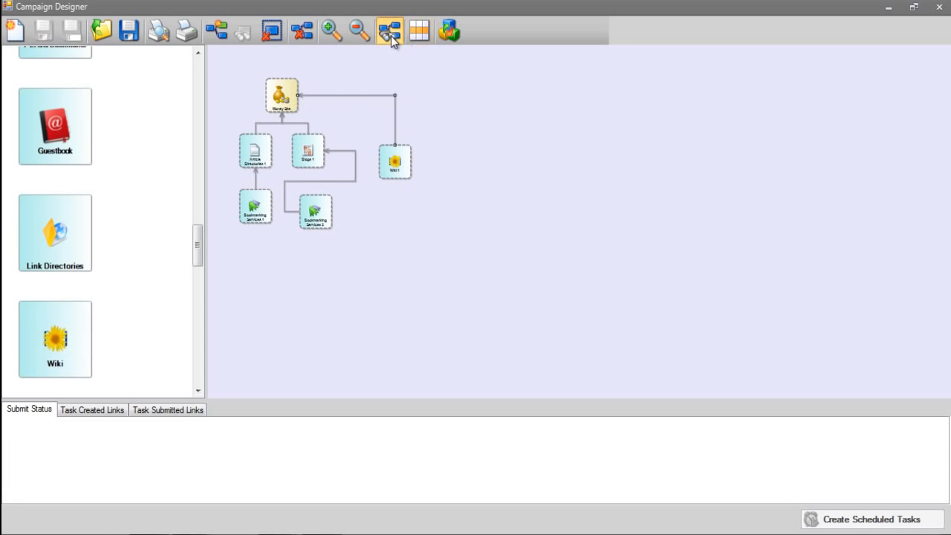
click(391, 36)
Add a Submit RSS block linked to the Wiki block and auto-arrange the diagram
drag(195, 240, 197, 106)
drag(63, 200, 359, 215)
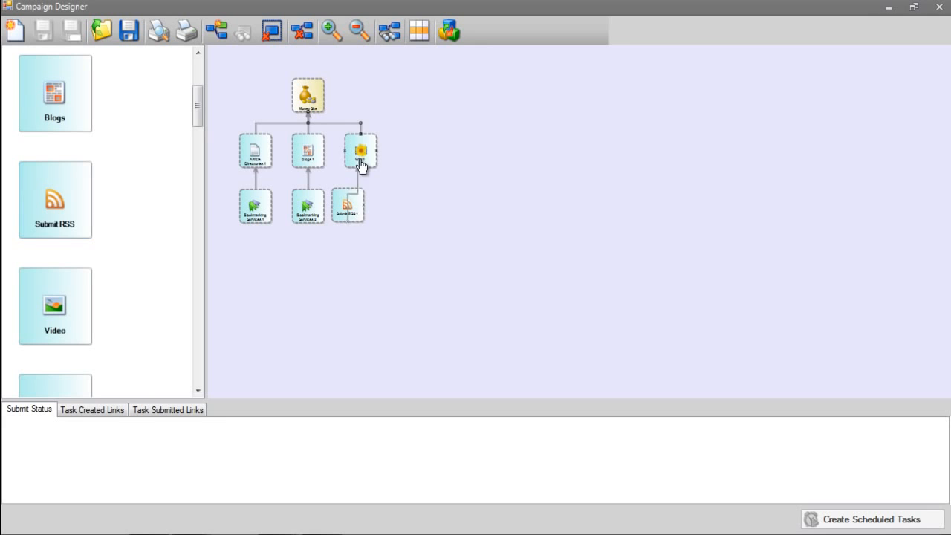
click(390, 31)
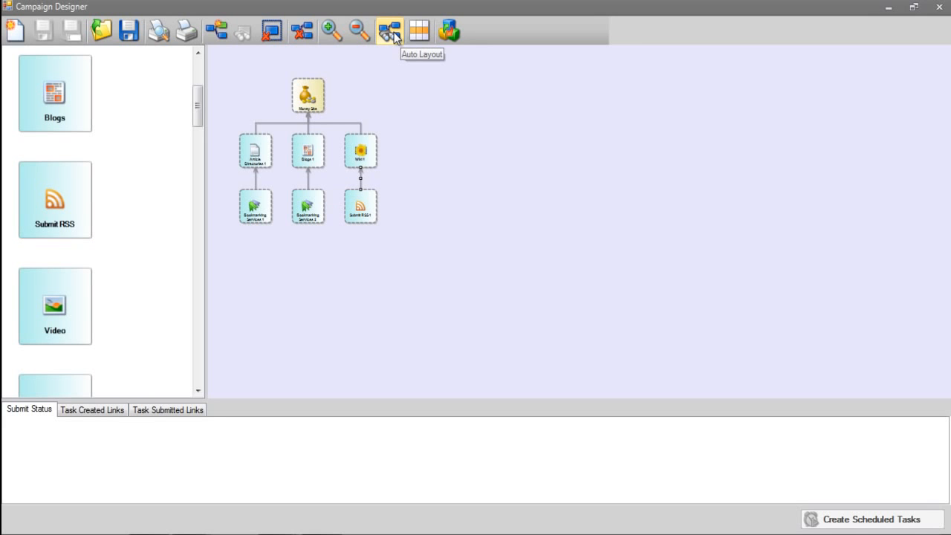
click(495, 142)
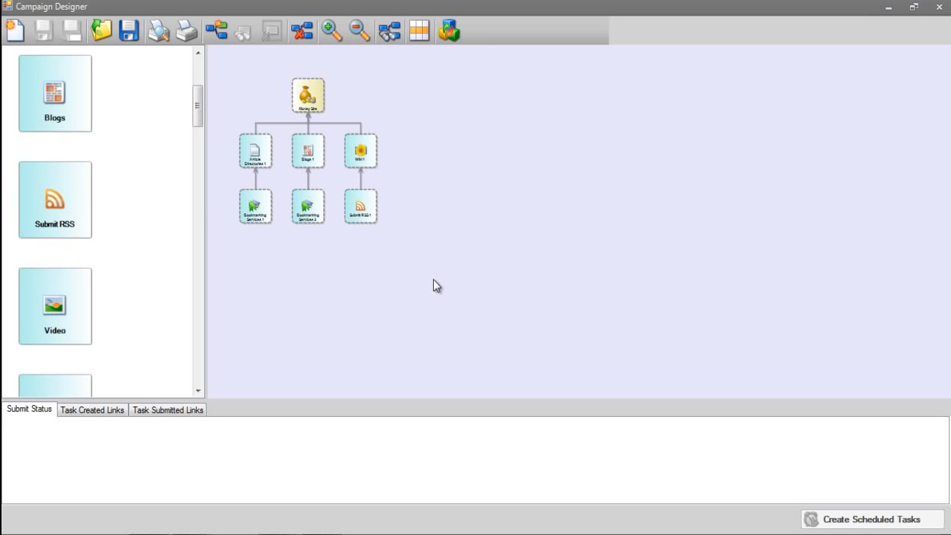
Save the campaign template as "Article, wiki & blog template" and close the Campaign Designer
click(128, 37)
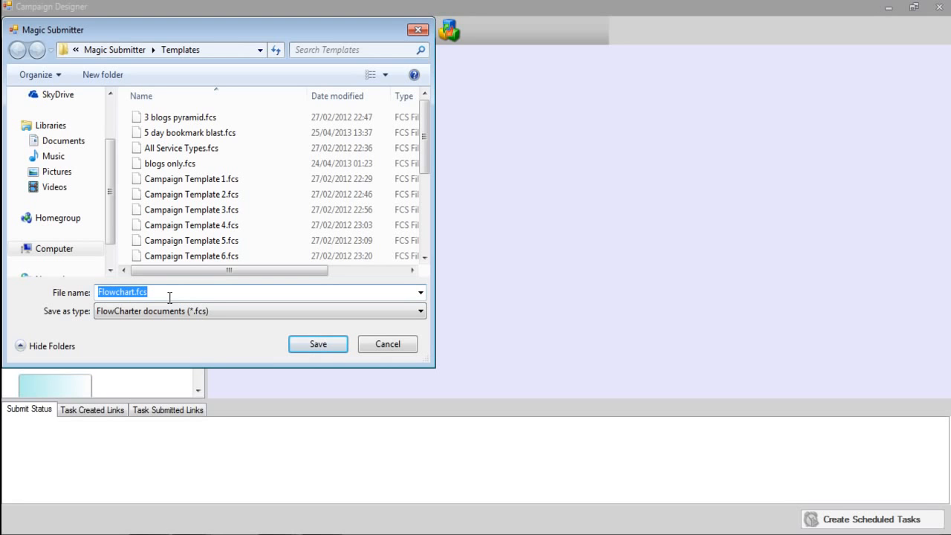
text(Article)
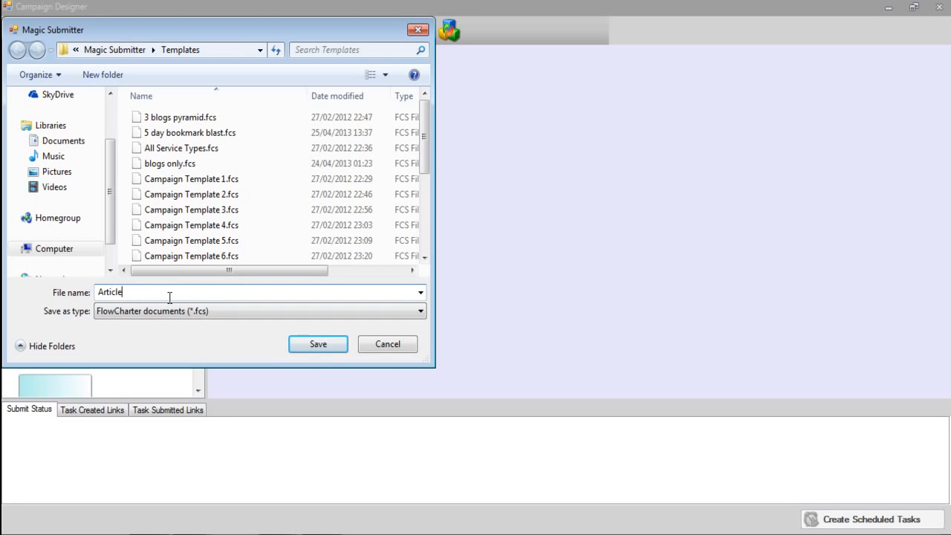
text(, wiki & blog template)
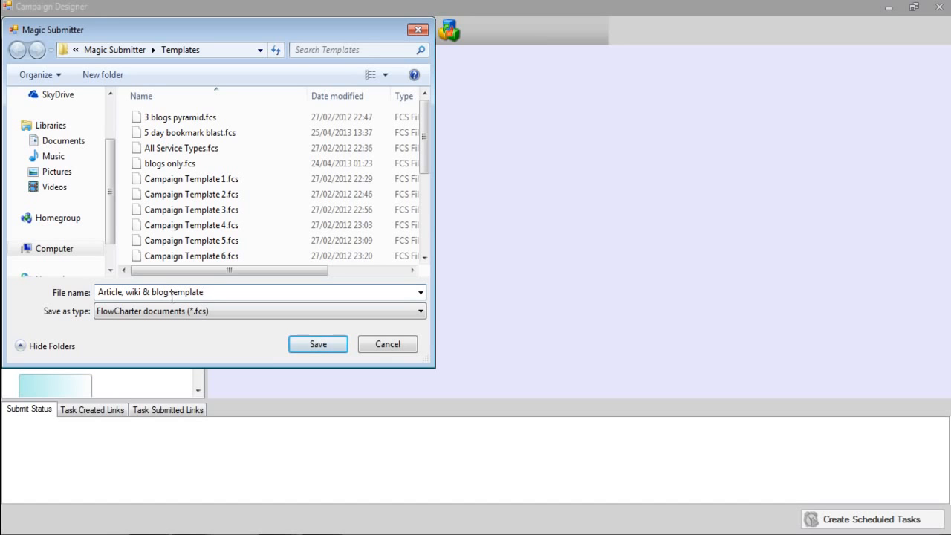
click(307, 344)
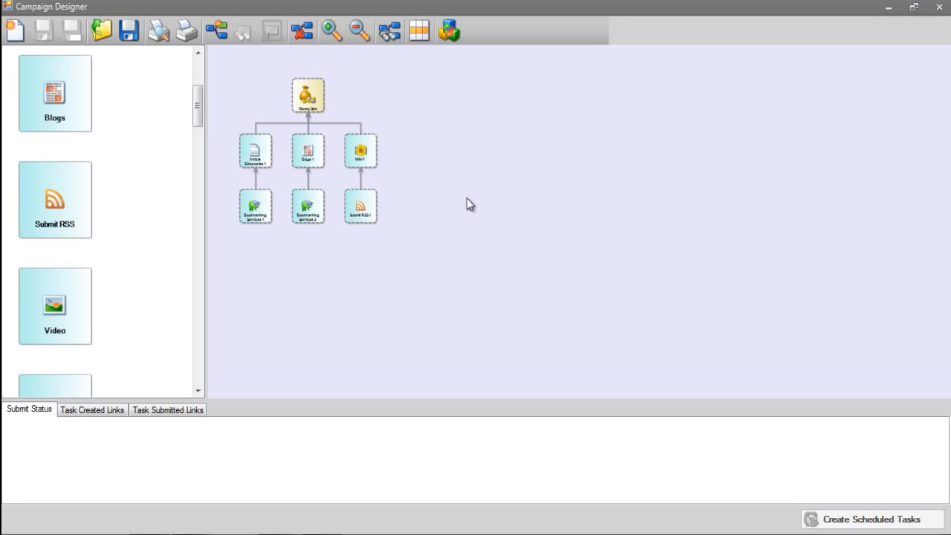
click(940, 7)
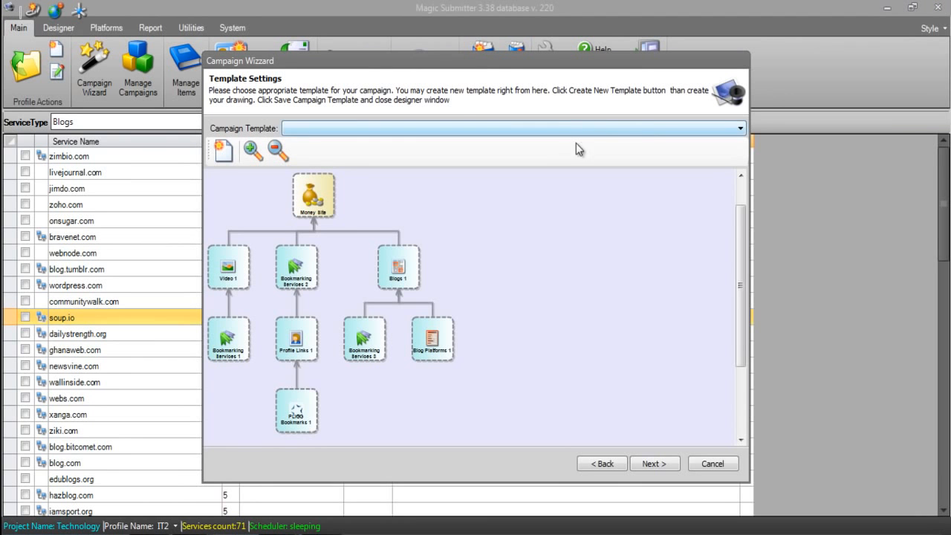
Choose "Article, wiki & blog template" as the campaign template, leave and re-enter the template settings, and choose it again
click(554, 129)
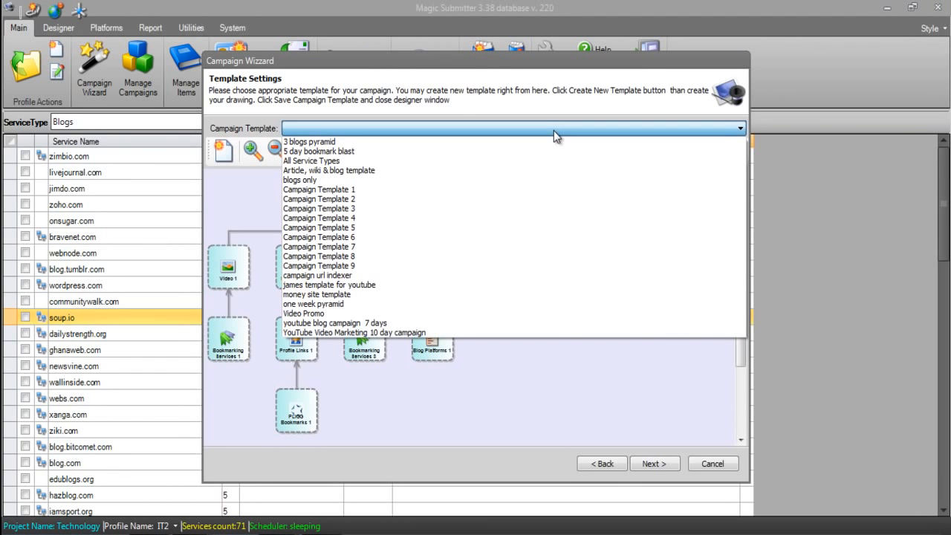
click(361, 171)
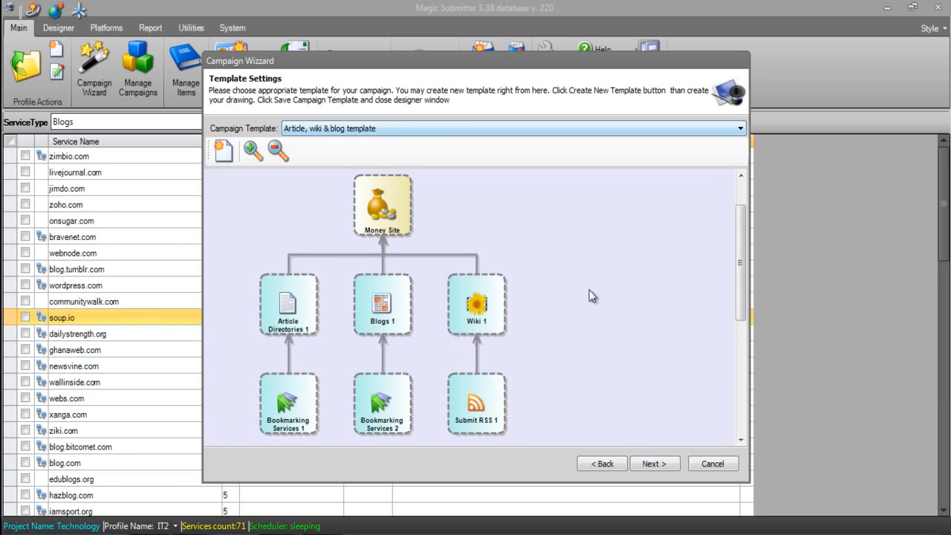
click(587, 464)
click(673, 464)
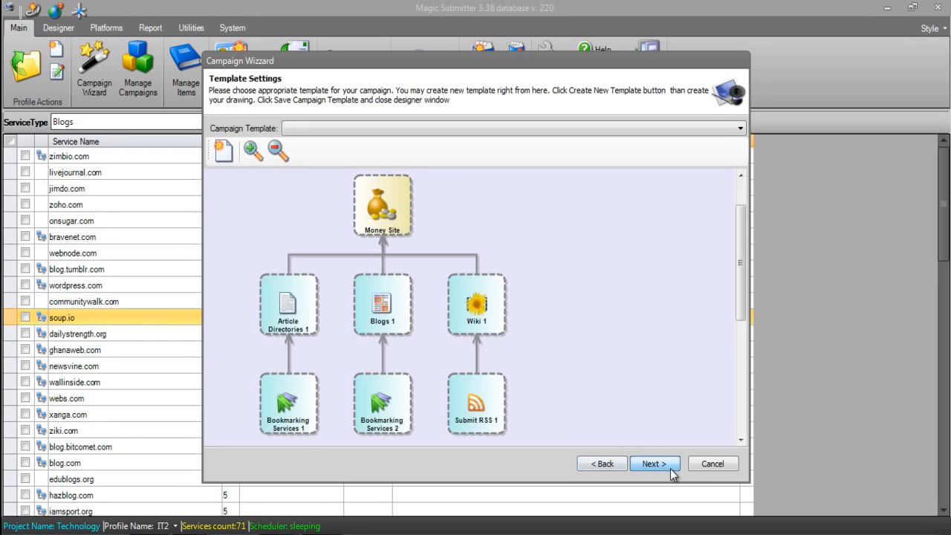
click(430, 129)
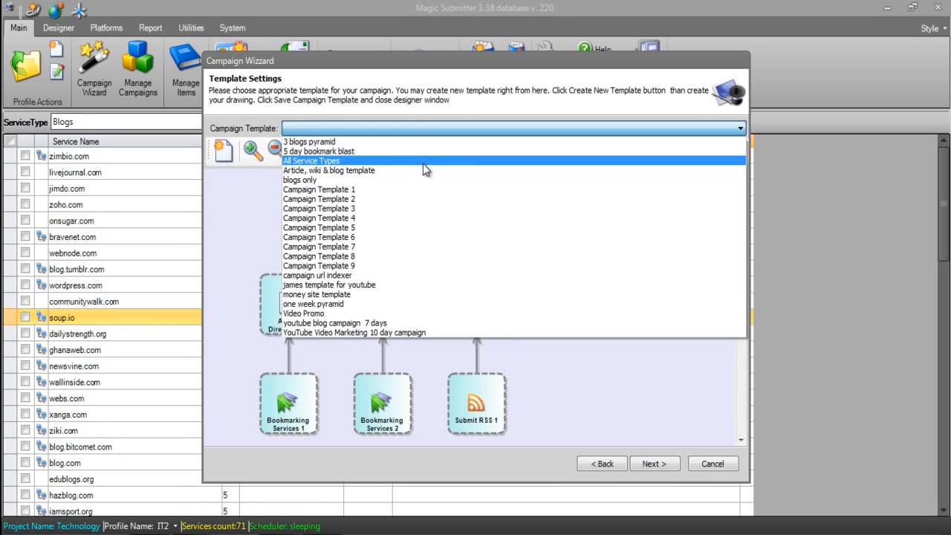
click(422, 170)
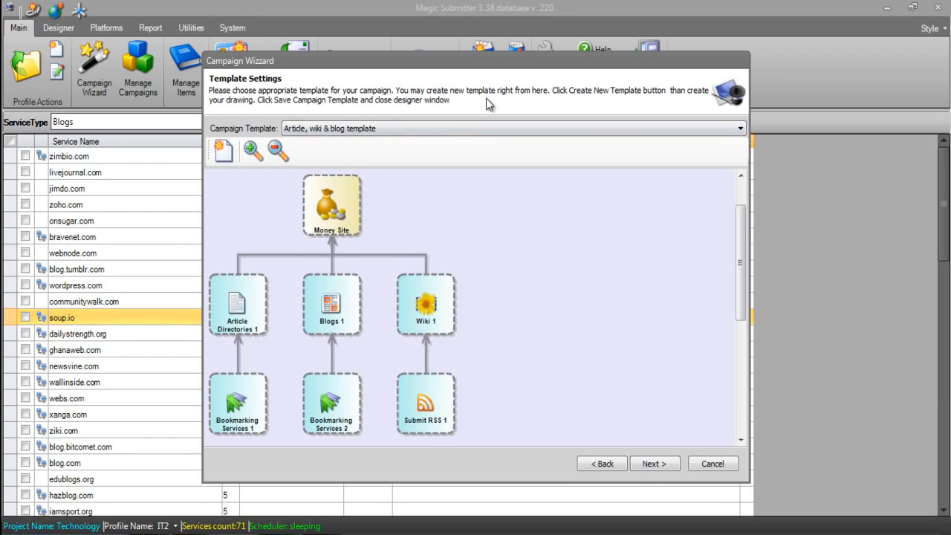
Preview Campaign Template 2, choose Campaign Template 1 instead, and continue to the content settings
click(468, 126)
click(390, 195)
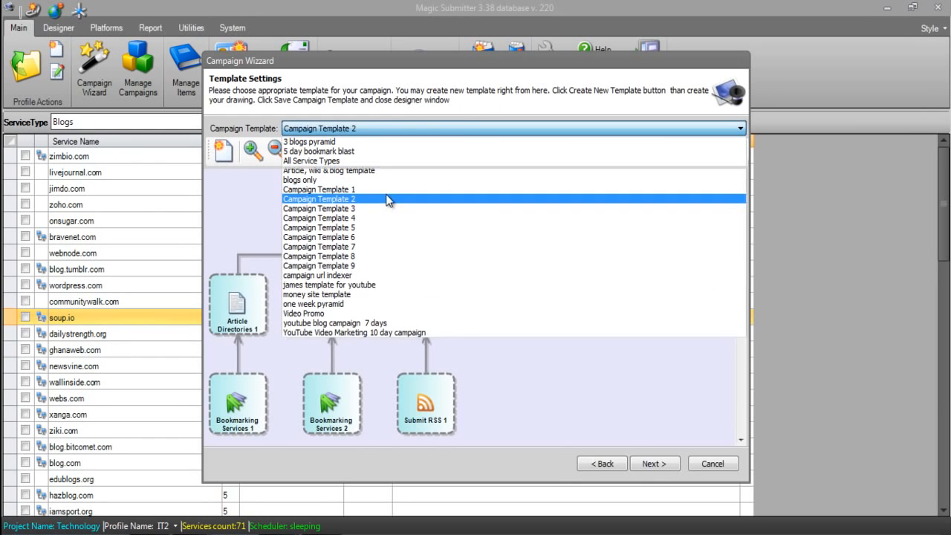
click(409, 128)
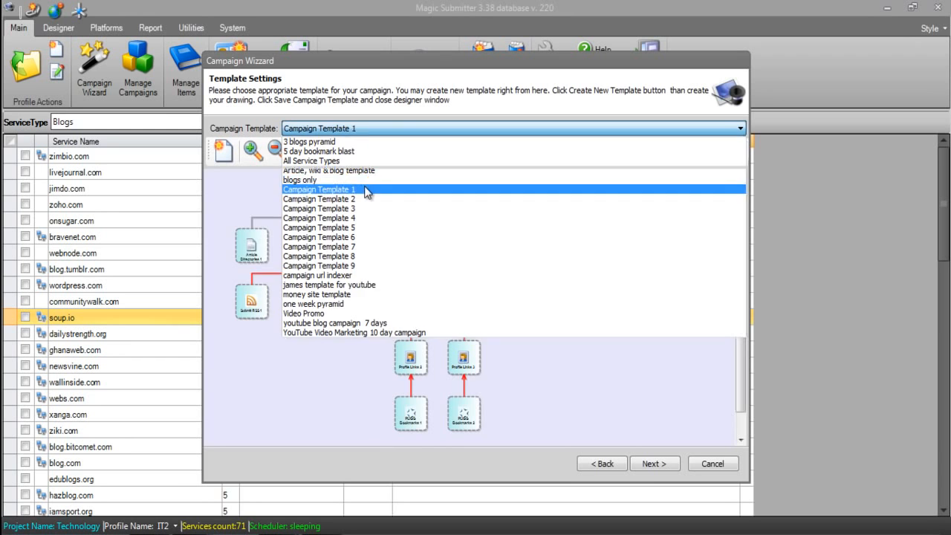
click(365, 189)
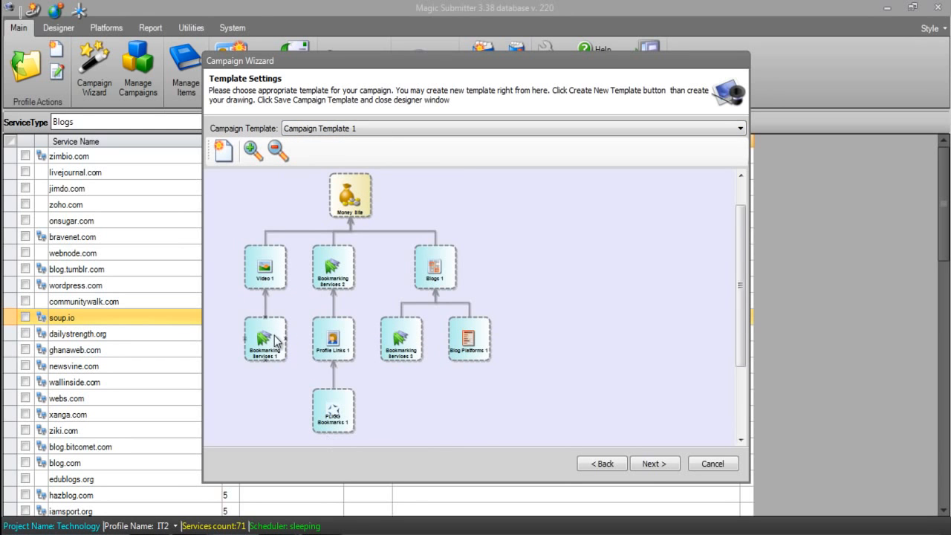
click(654, 464)
click(651, 464)
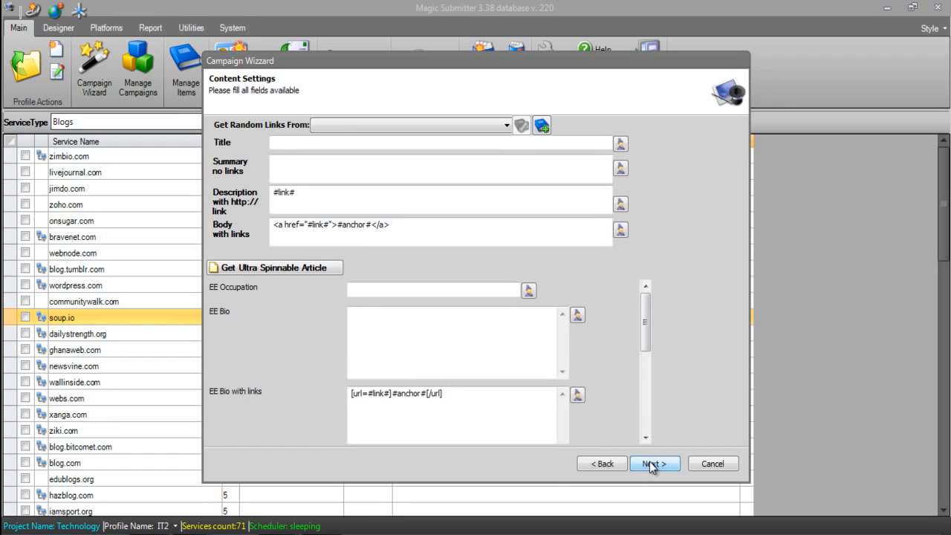
Look over the content fields and the lists available as a source of random links
click(305, 160)
click(376, 236)
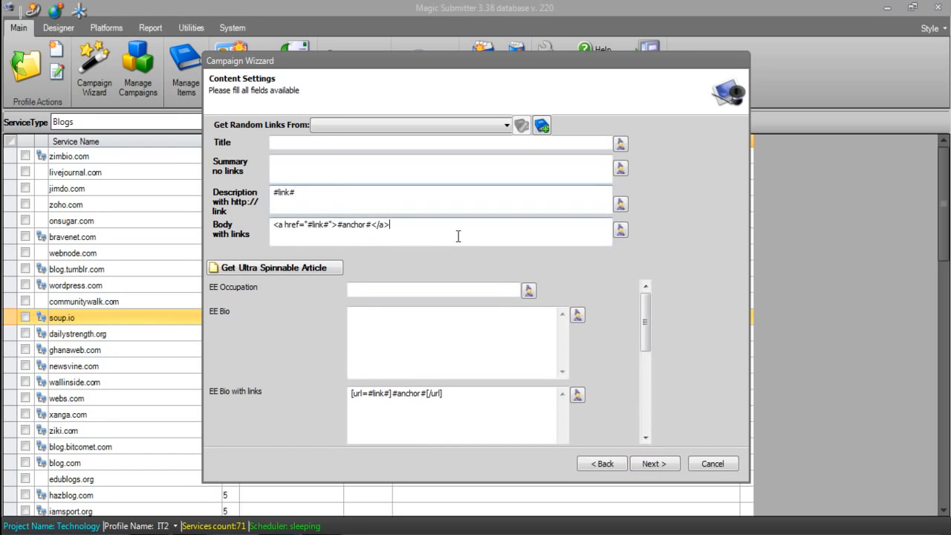
drag(646, 307, 652, 284)
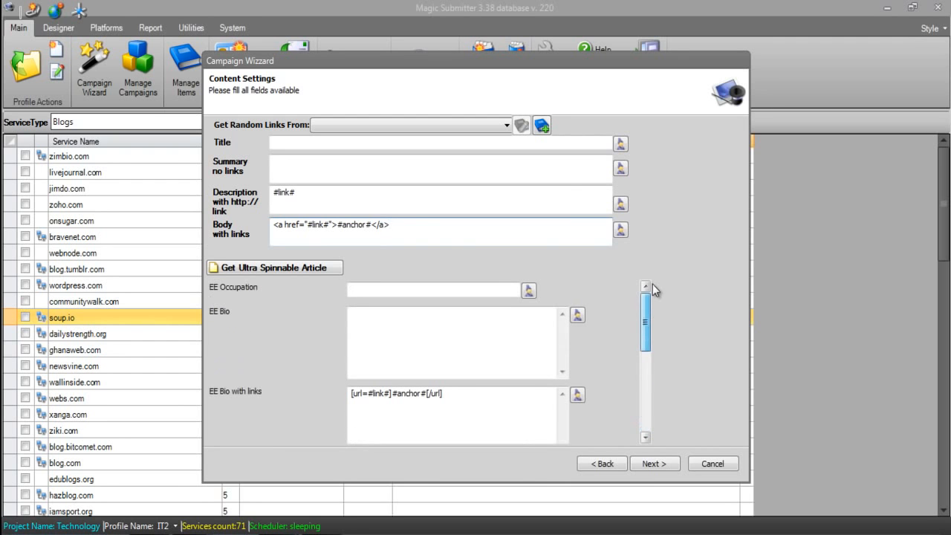
click(569, 190)
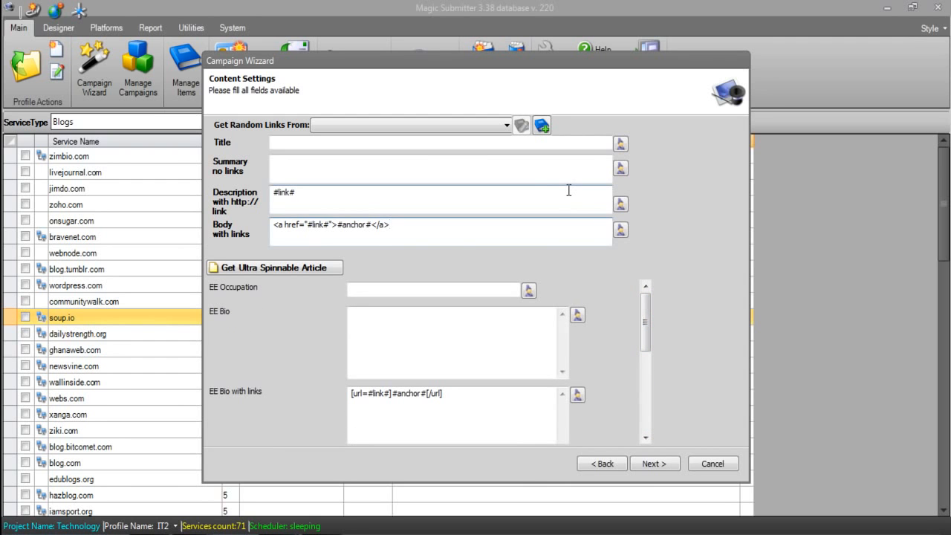
click(390, 122)
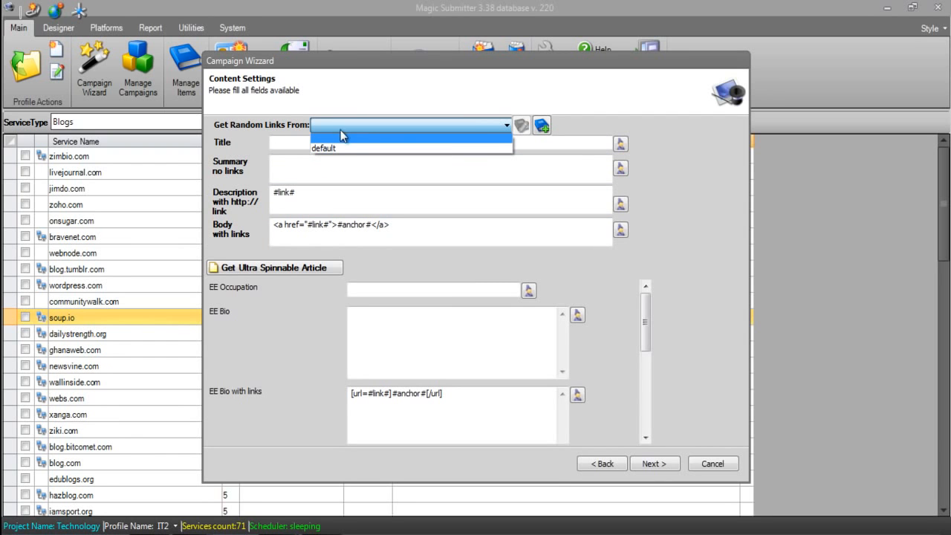
click(600, 110)
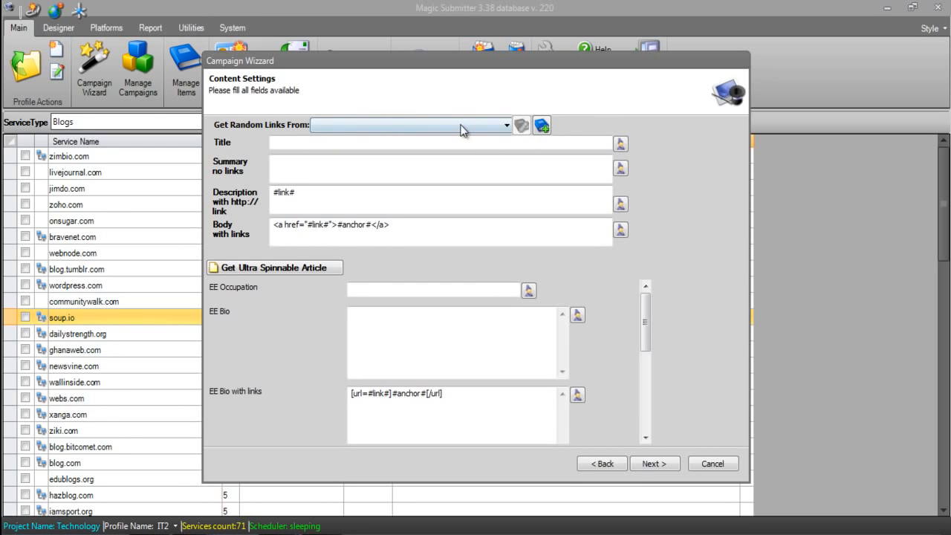
Create a new random links list named "Information Technology & Phone Random Links"
click(541, 126)
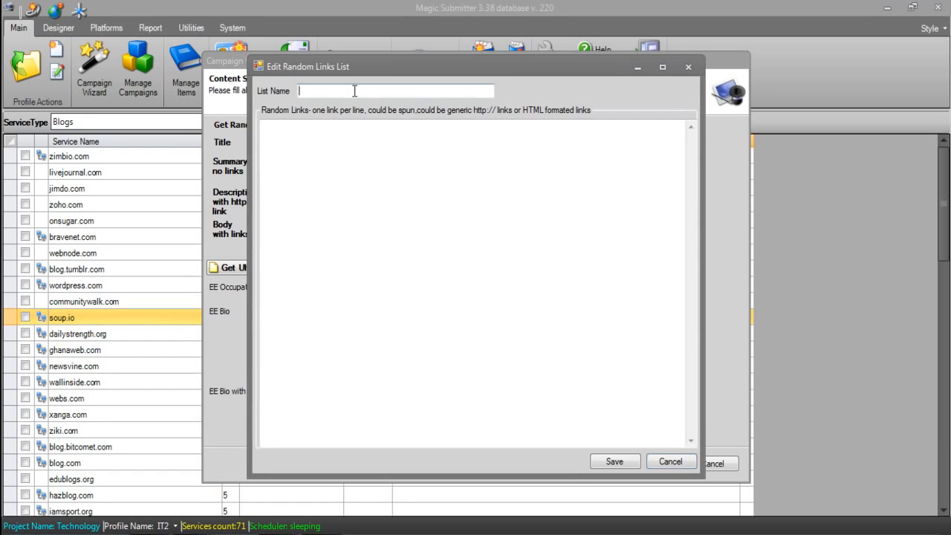
text(Informatoi)
key(BackSpace)
key(BackSpace)
text(ion Technol)
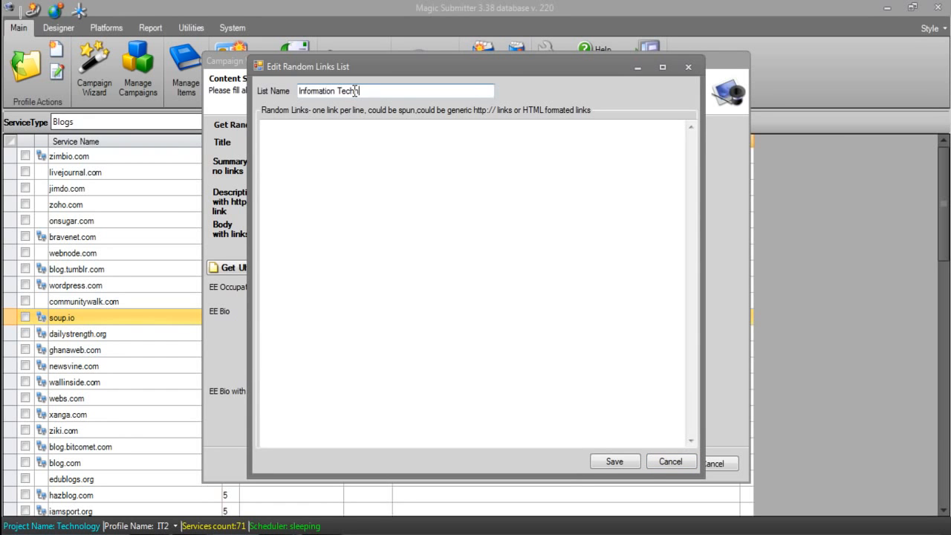
text(ogy )
text(& PH)
key(BackSpace)
text(hone Random )
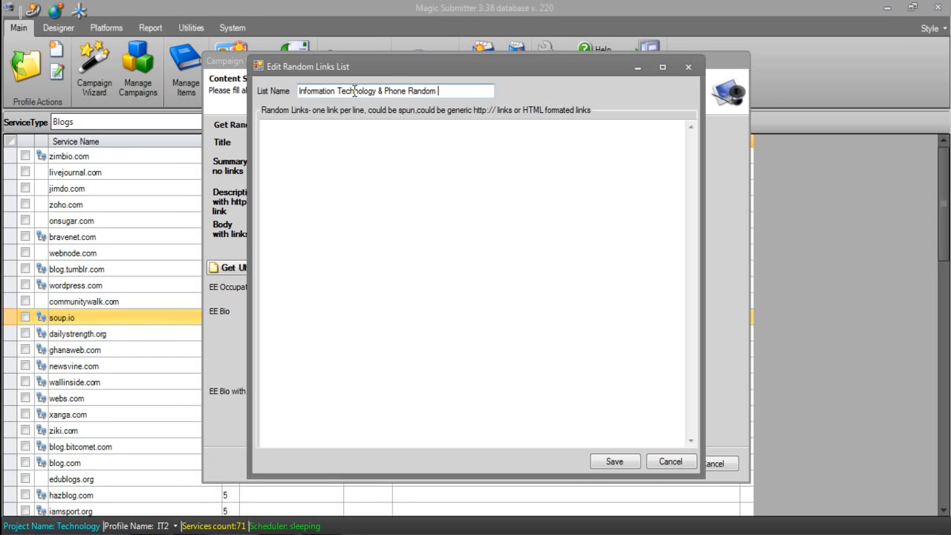
text(Links)
click(414, 186)
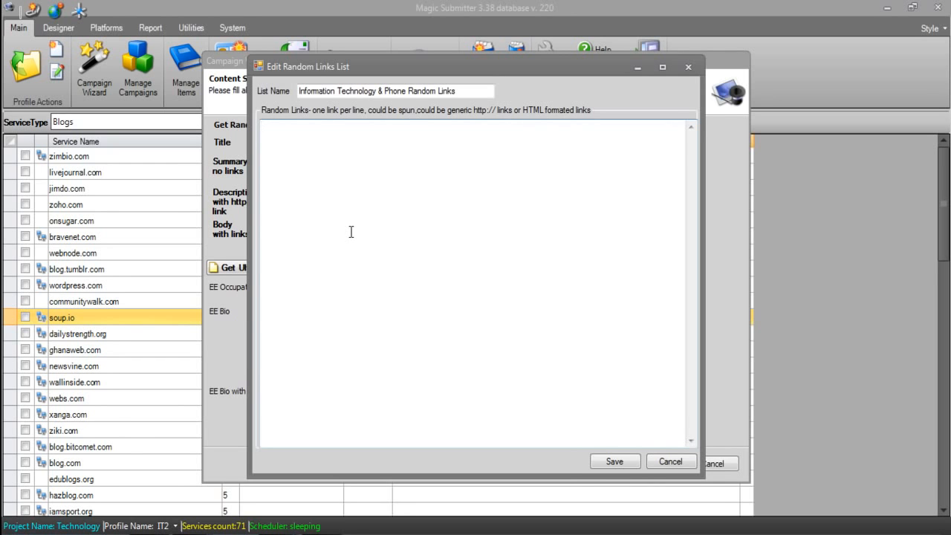
text(<a href="http://site.com">{samsung|)
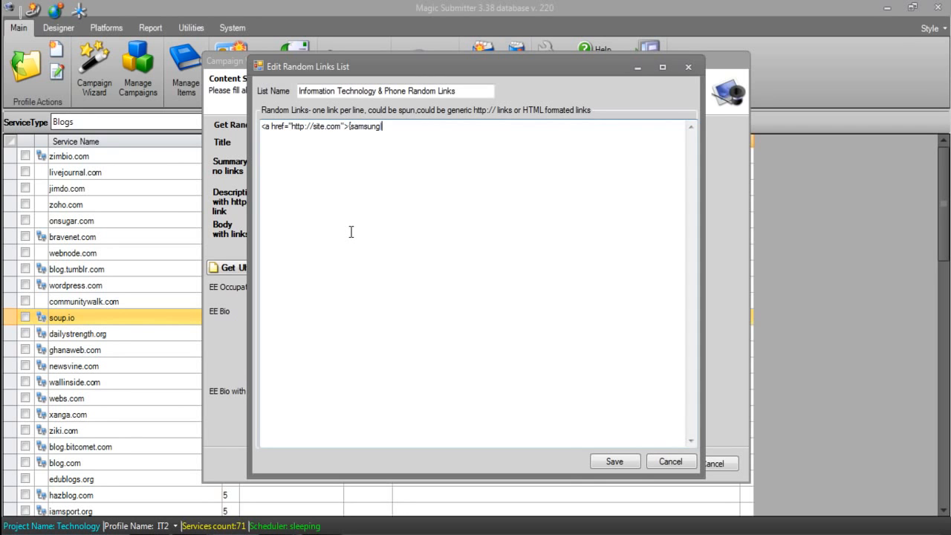
text(samsung galaxy|samsung g)
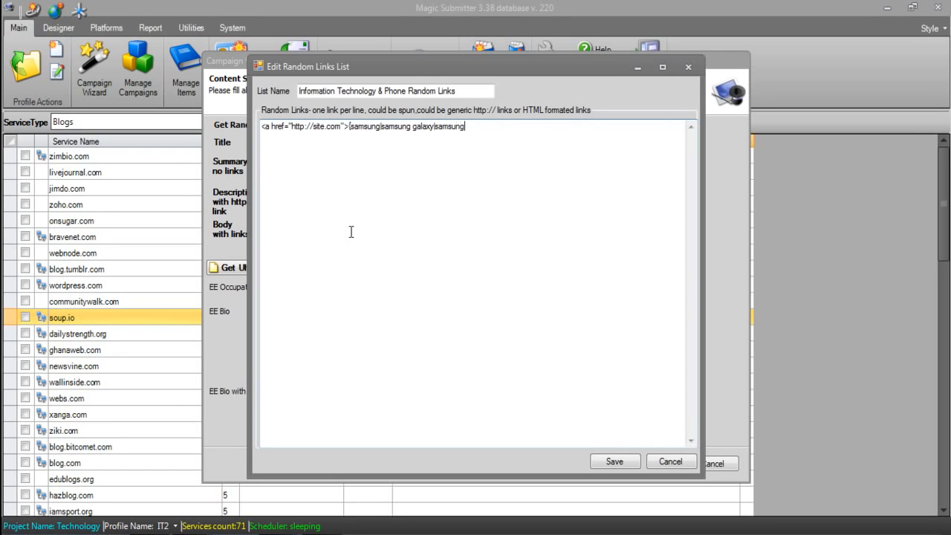
text(alaxy h)
text(hone})
drag(349, 127, 520, 134)
click(531, 135)
text(</a>)
key(Return)
text(<a href="http://site.com/)
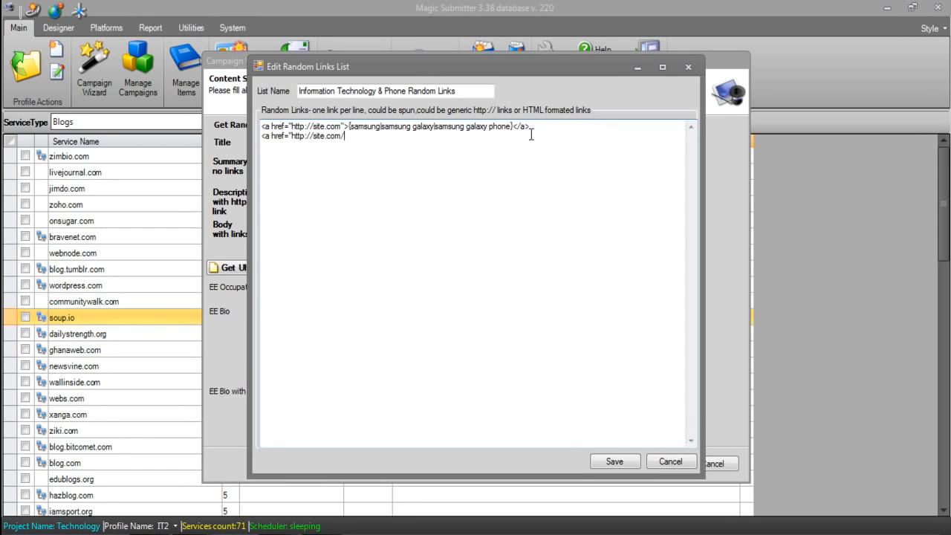
text(anotherlink">{iphone)
text(|iphone parts}</a>)
key(Return)
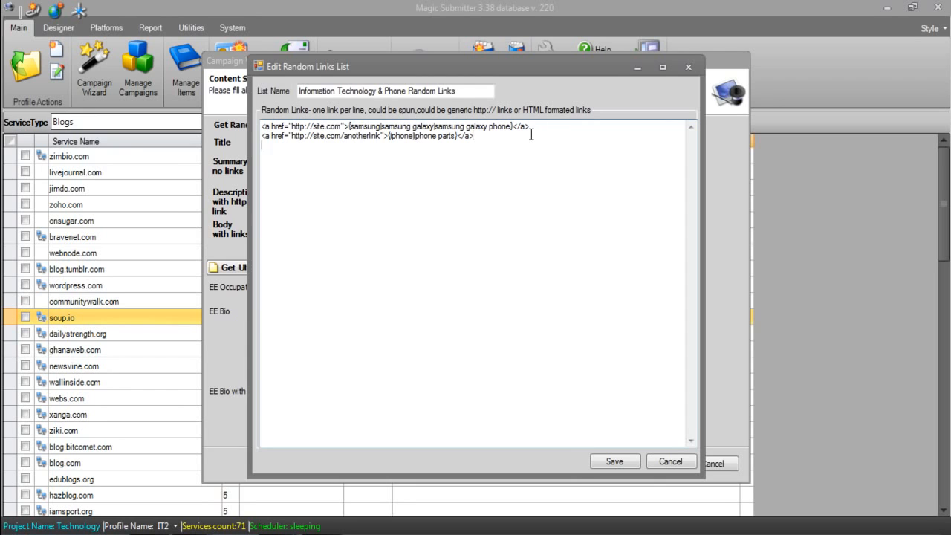
text(<a href="http://facebook.com">)
text({facebook)
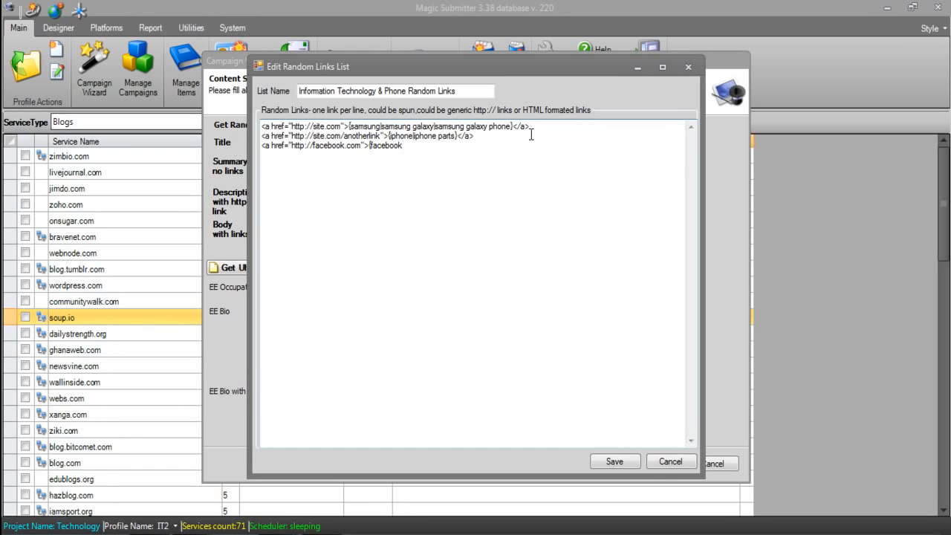
text( sam)
text(sung)
text(|sa)
text(m)
text(sung)
text( facebook)
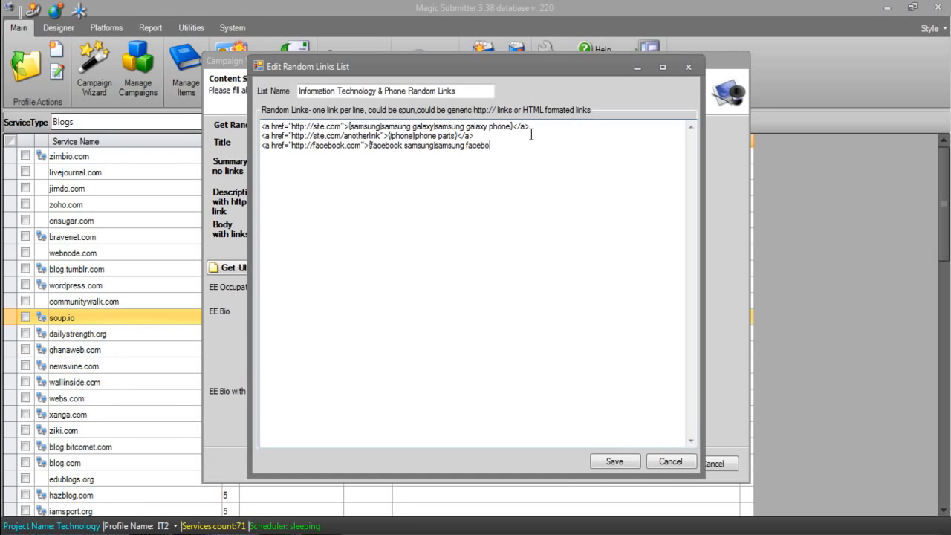
text(}</a>)
Save the random links list and choose "Information Technology & Phone Random Links" as the source of random links
drag(518, 146, 237, 178)
drag(499, 137, 225, 140)
drag(531, 127, 233, 101)
click(616, 462)
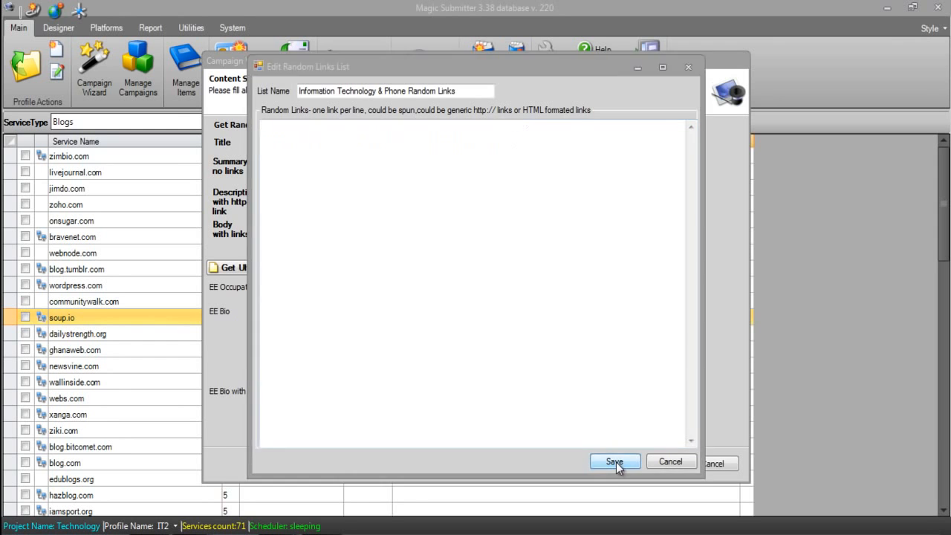
click(474, 124)
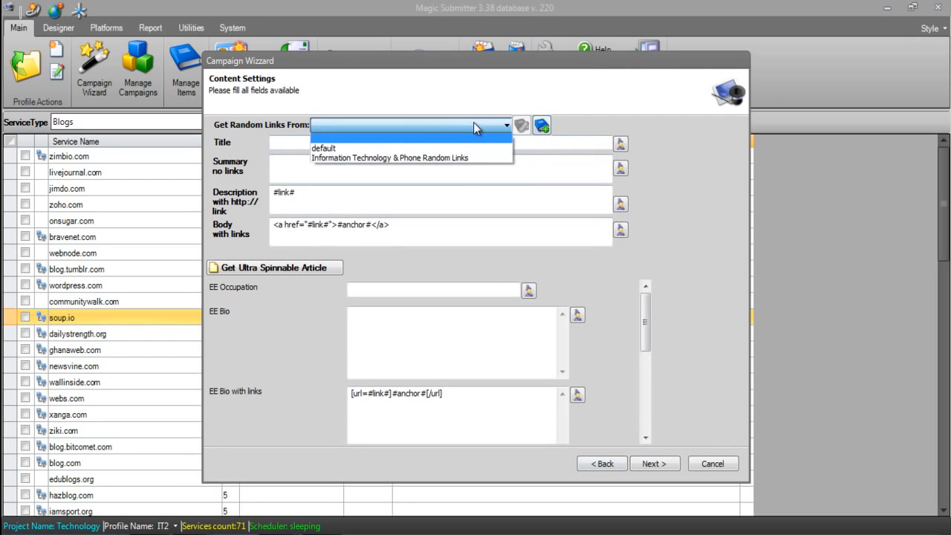
click(378, 157)
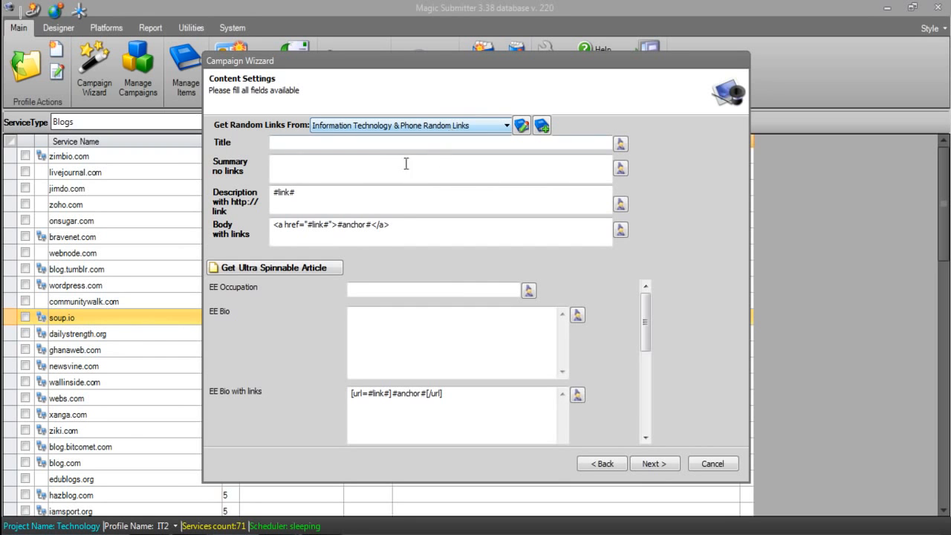
Review the video, bookmarking, profile link and blog blocks in the Campaign Template 1 diagram and return to the content settings
click(323, 143)
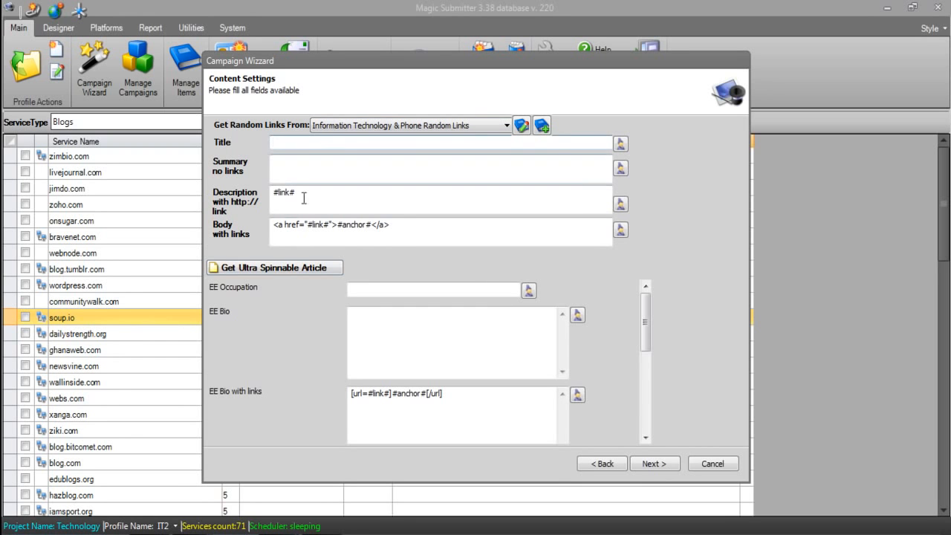
click(183, 533)
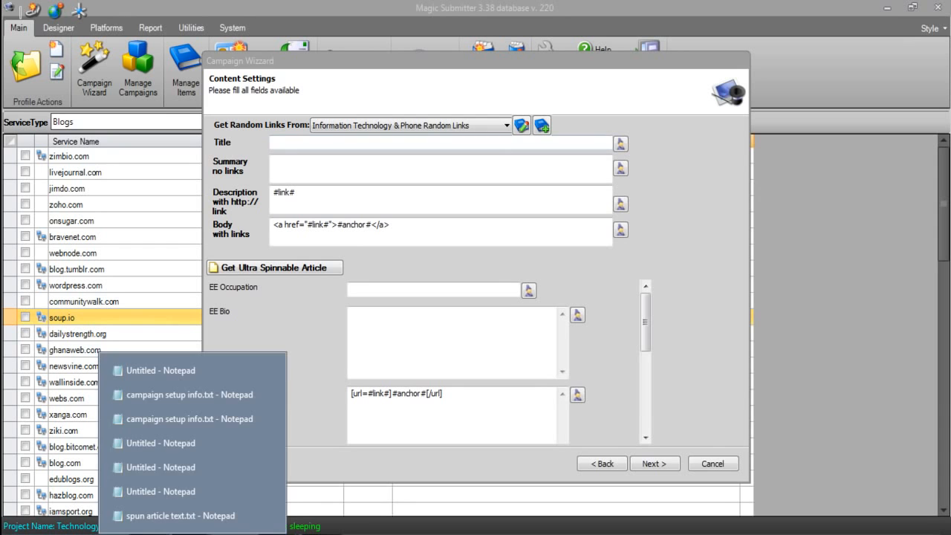
click(269, 144)
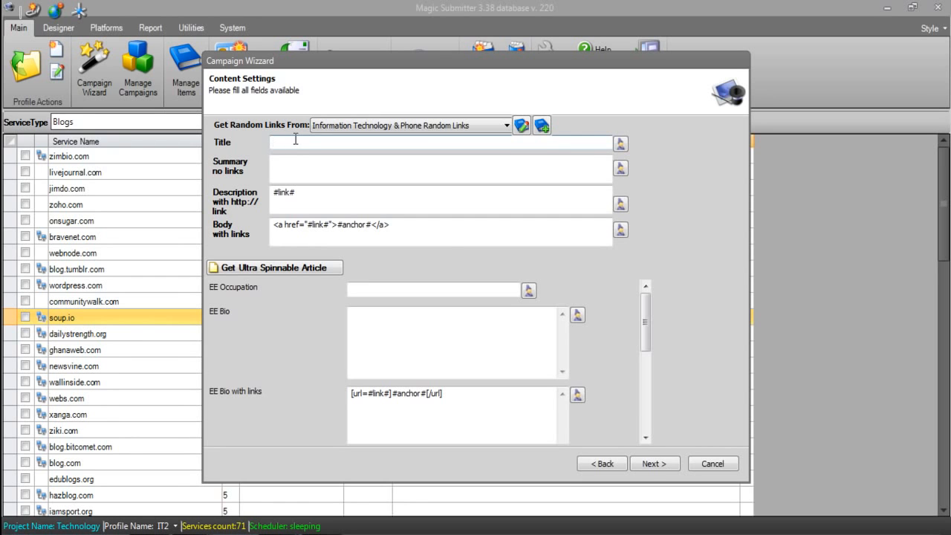
click(596, 464)
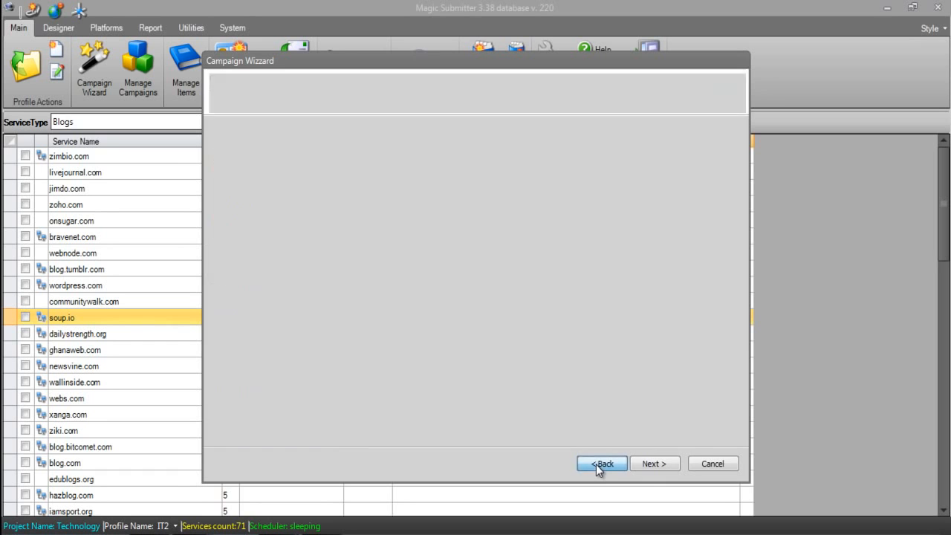
click(261, 274)
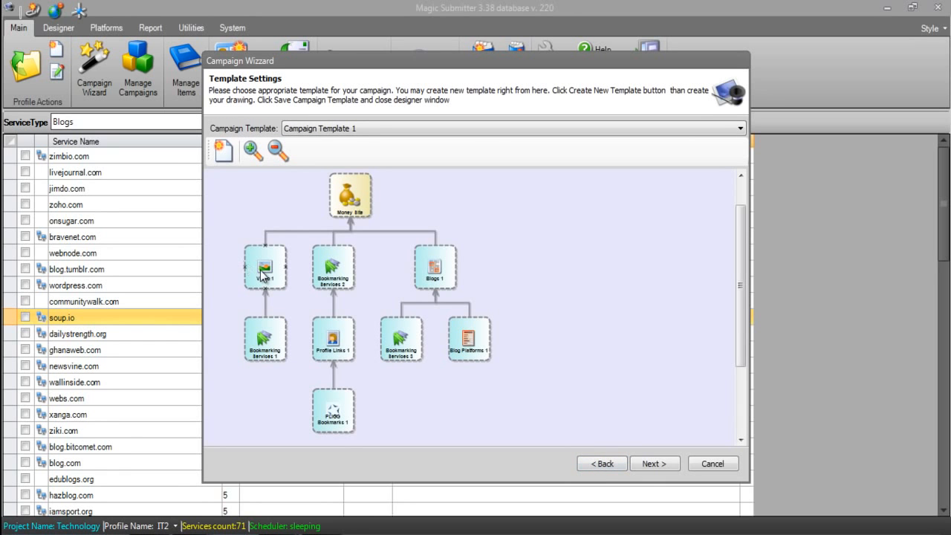
click(325, 277)
click(333, 414)
click(660, 468)
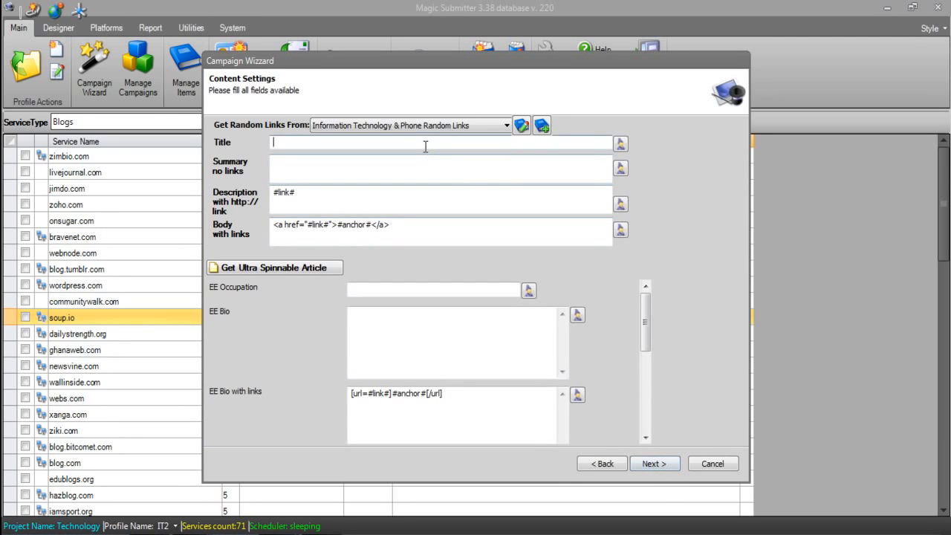
click(288, 148)
click(594, 462)
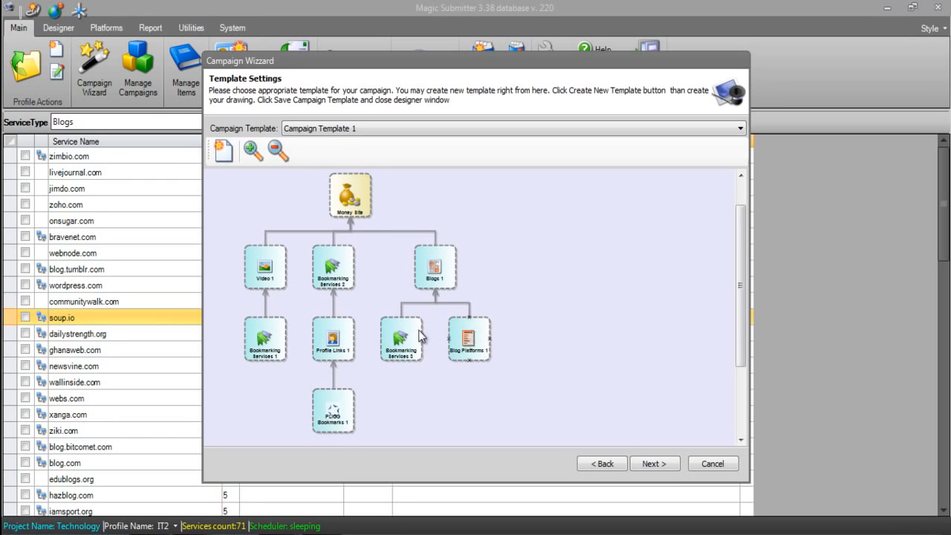
click(648, 463)
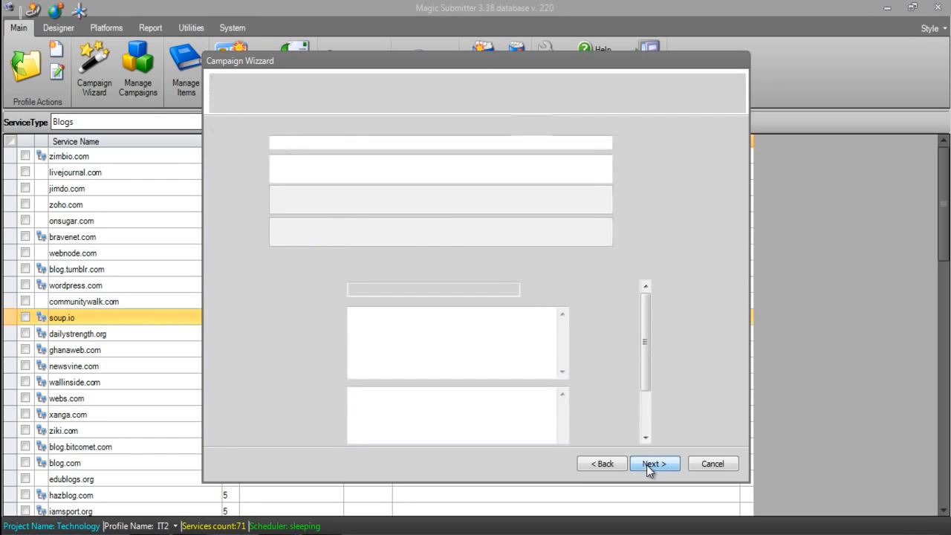
Copy the spun title line from spun article text.txt into the campaign's Title and open that title in the article rewriter
mouse_move(211, 529)
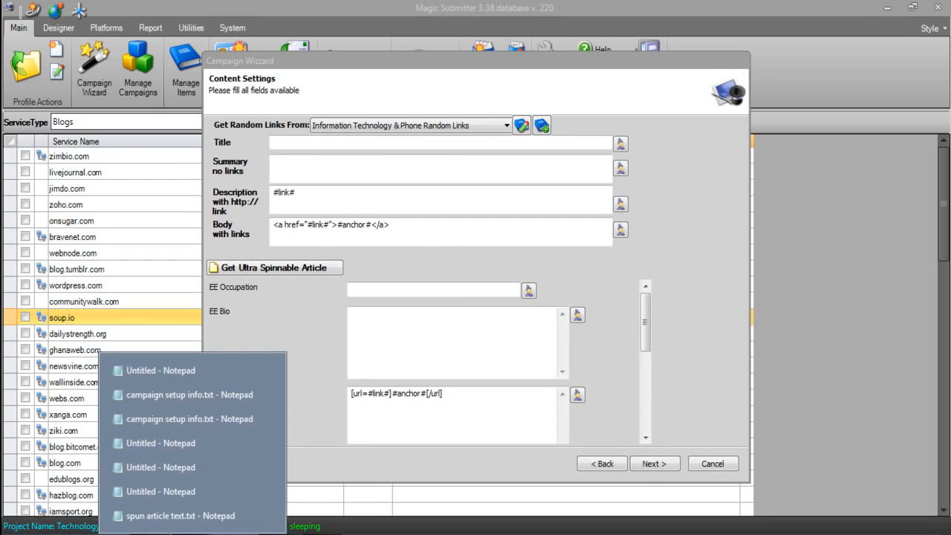
click(187, 514)
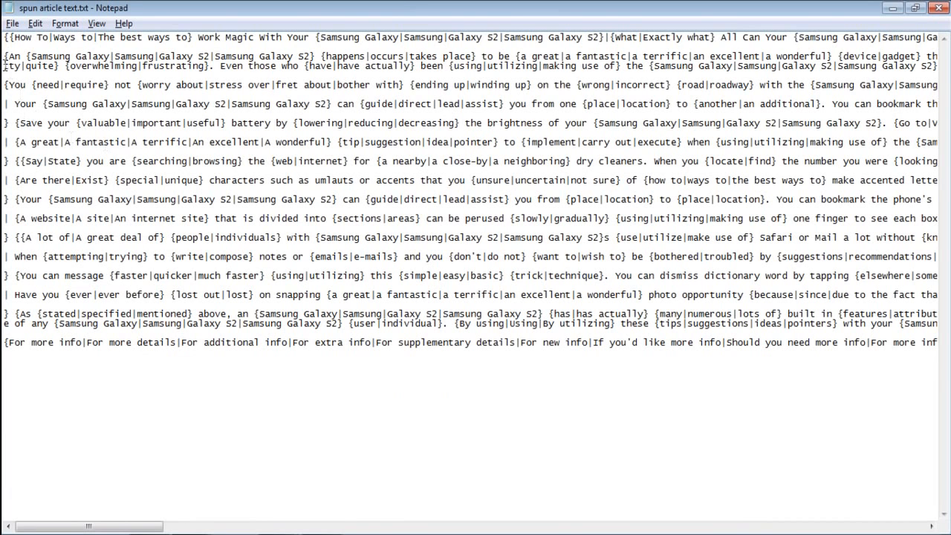
drag(5, 37, 5, 56)
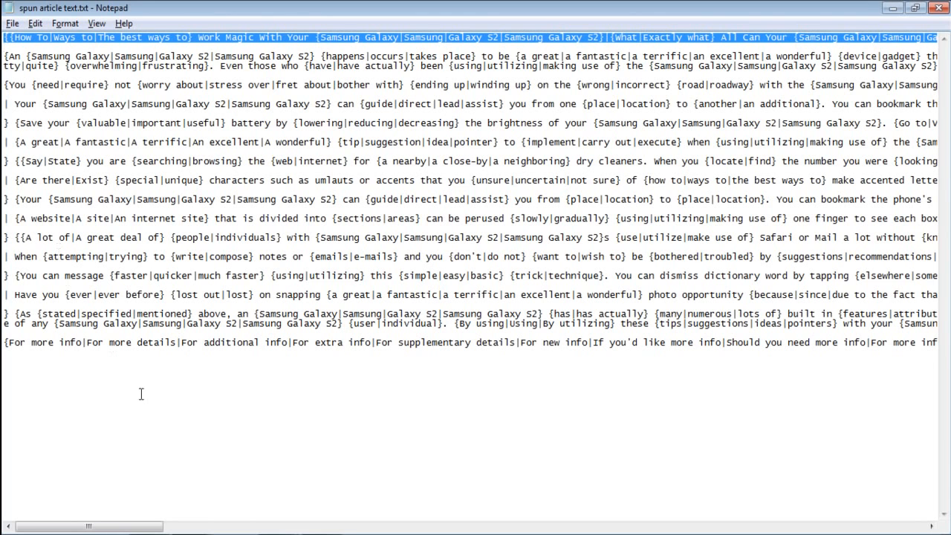
click(269, 534)
click(245, 455)
click(303, 144)
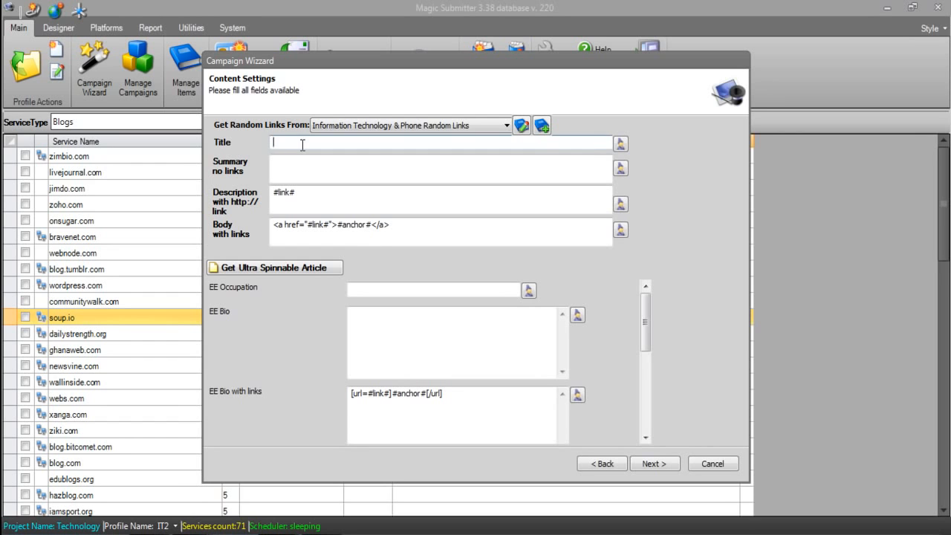
click(621, 144)
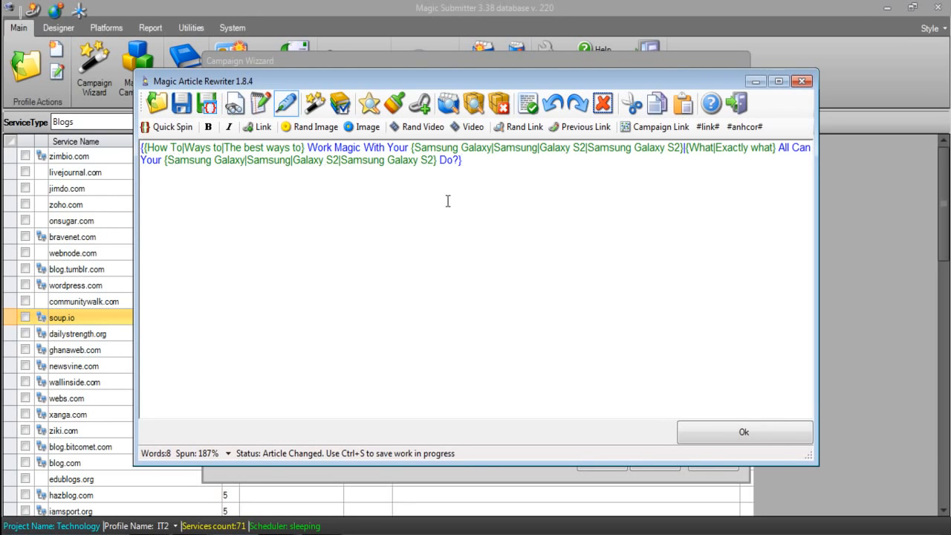
Generate several unique versions of the spun title as a test, and accept the title for the campaign
click(315, 109)
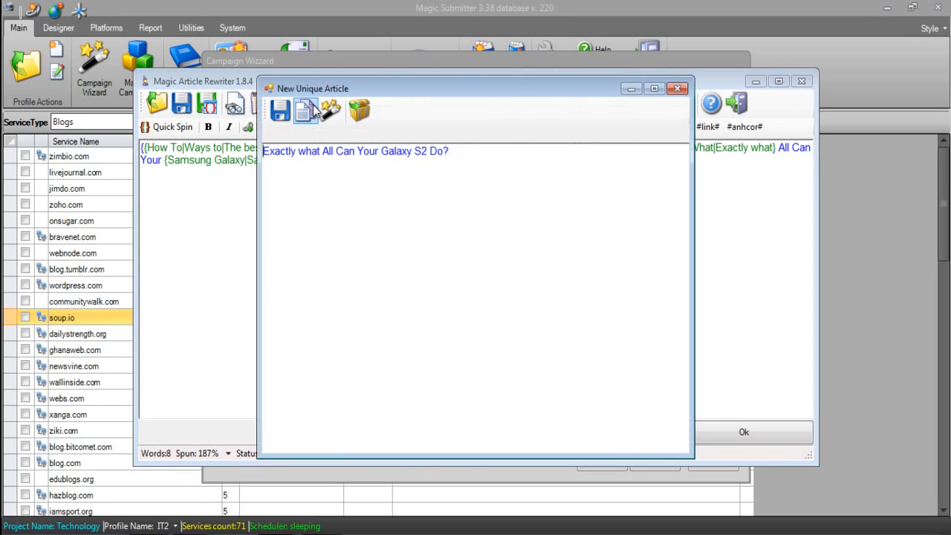
click(337, 110)
click(336, 110)
click(337, 110)
click(337, 110)
click(337, 110)
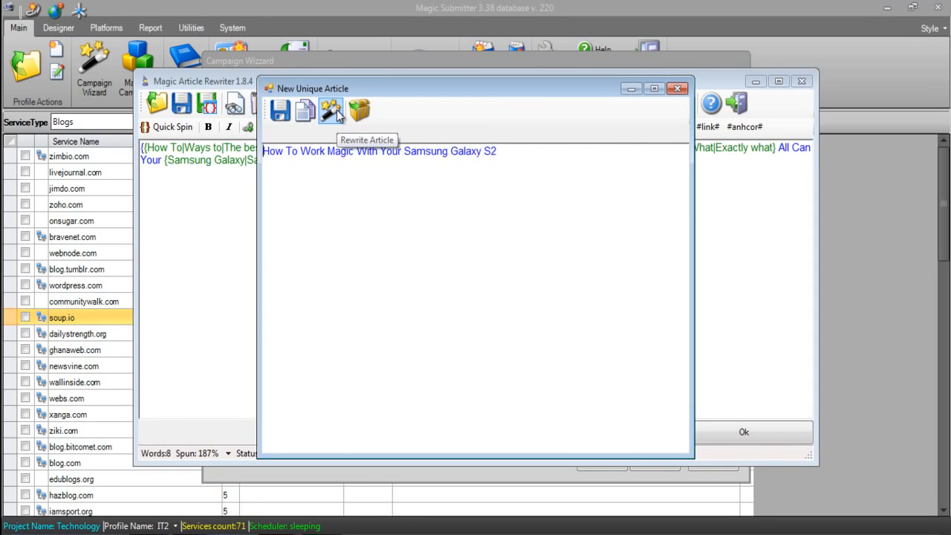
click(337, 110)
click(336, 110)
click(336, 110)
click(337, 110)
click(337, 110)
click(680, 88)
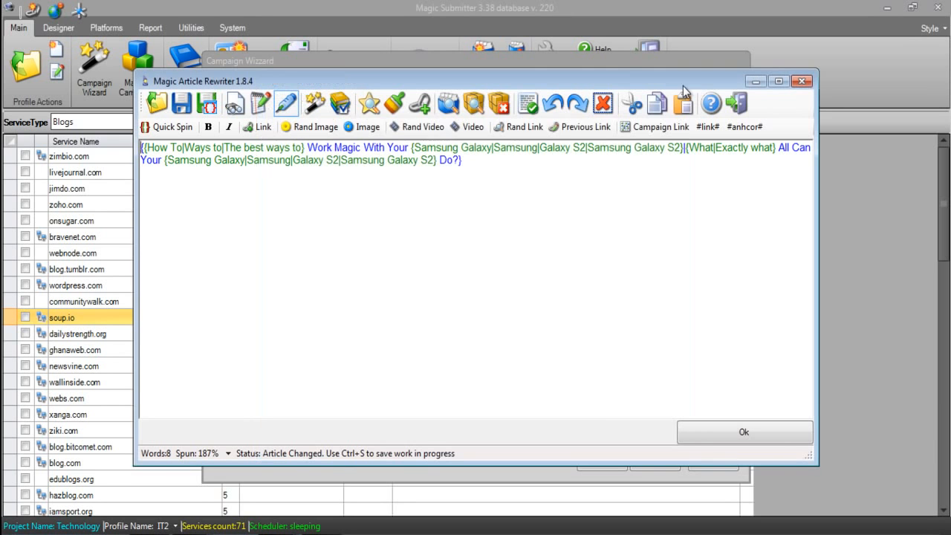
click(731, 438)
Copy the spun introductory paragraph from spun article text.txt into the campaign's Summary without links
click(347, 175)
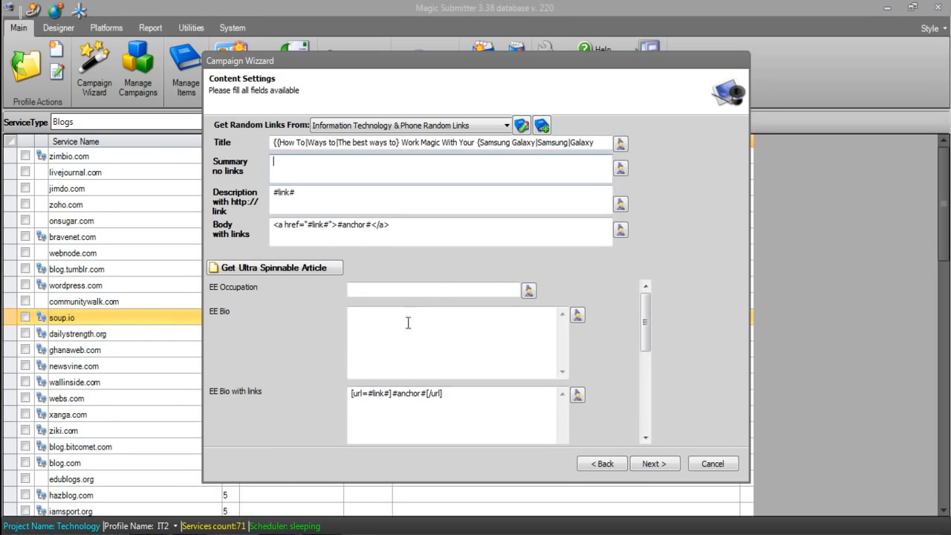
click(197, 529)
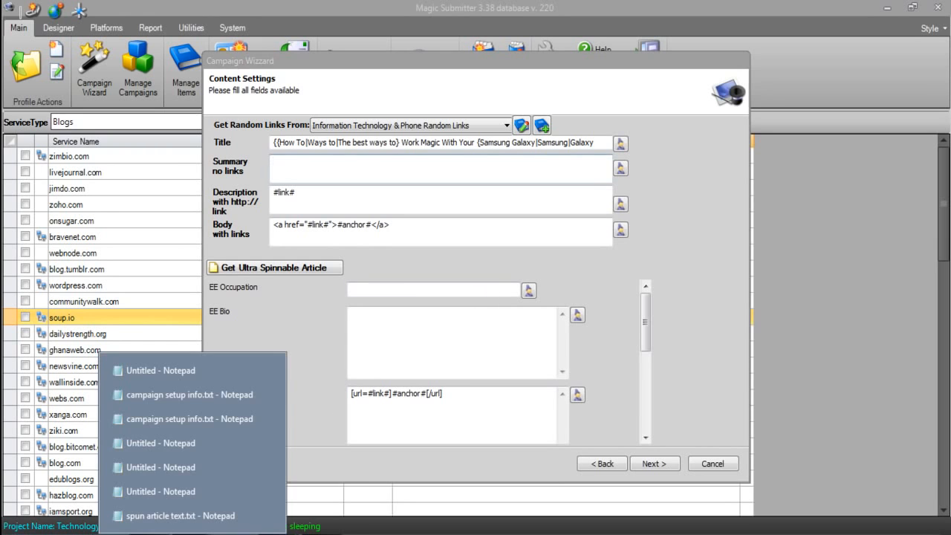
click(198, 522)
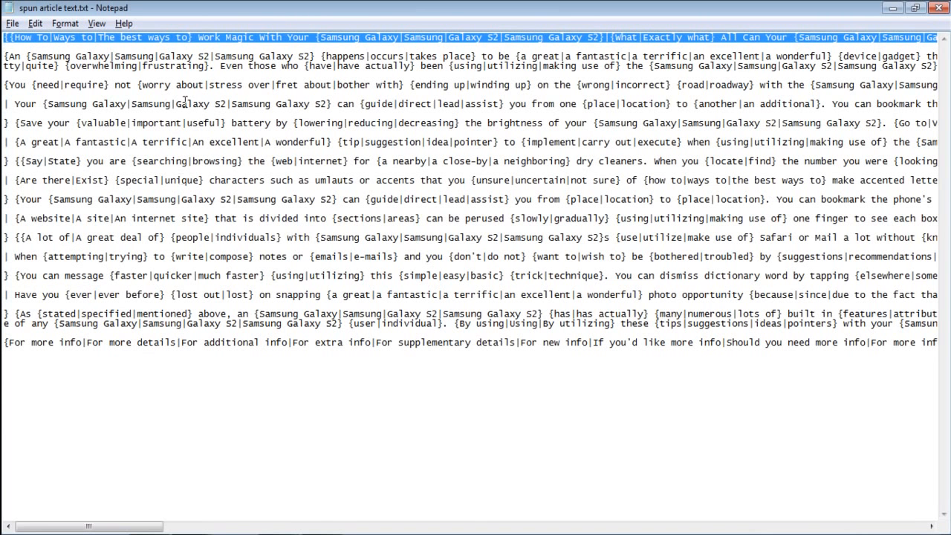
drag(6, 55, 10, 74)
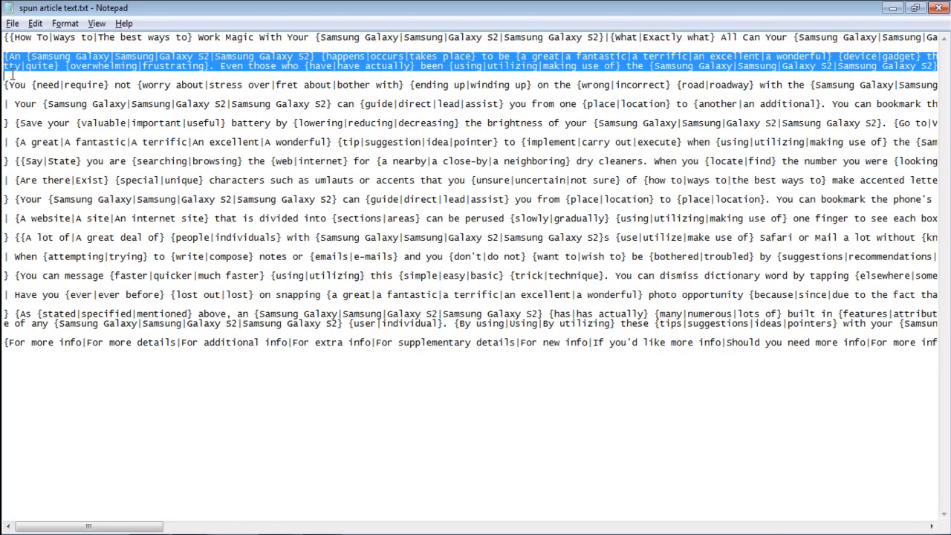
click(285, 516)
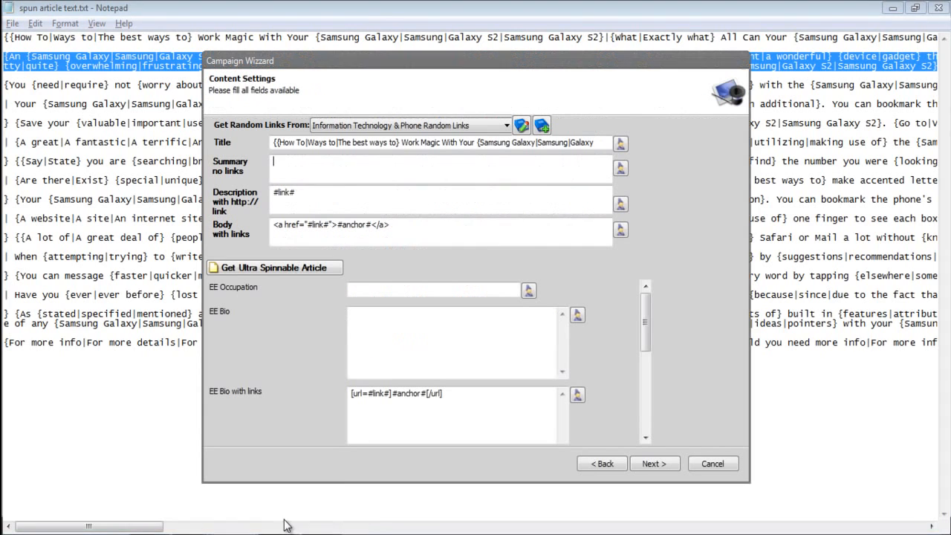
key(ctrl+v)
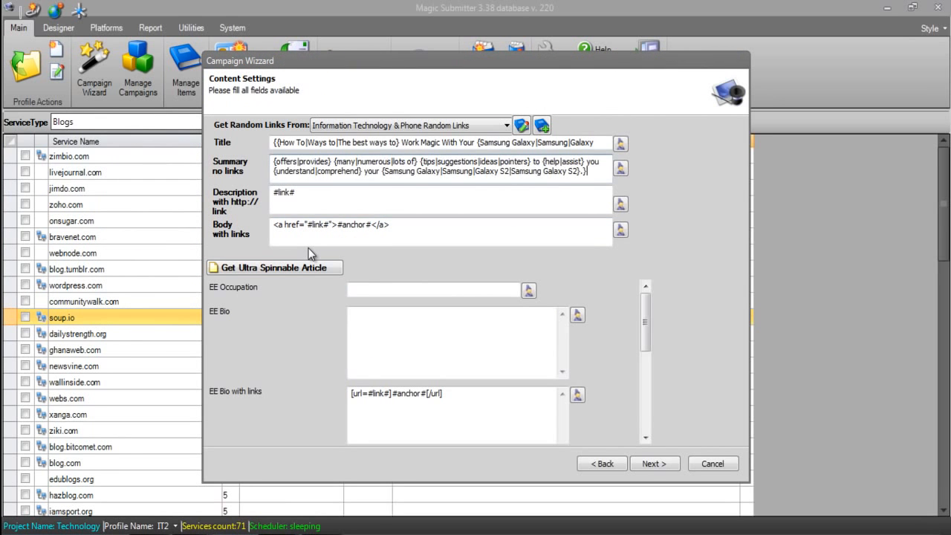
Insert "Check out this great Samsung site -" before the #link# token in the campaign's Description
drag(300, 196, 253, 202)
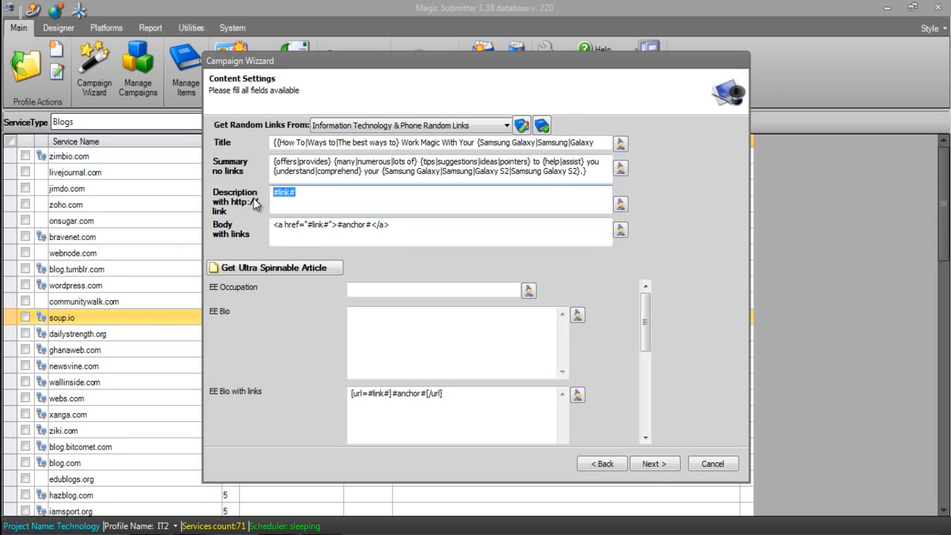
click(323, 194)
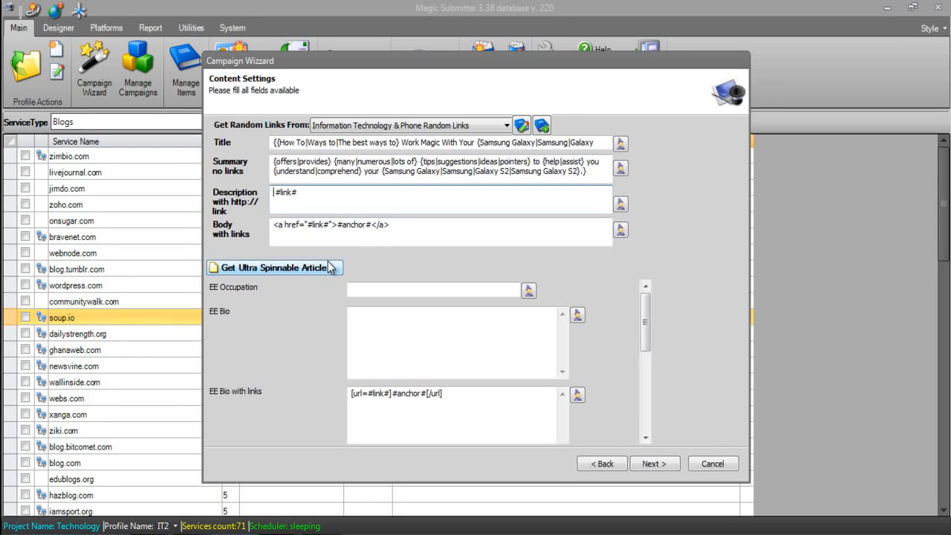
text(Check out this)
text( great Sa)
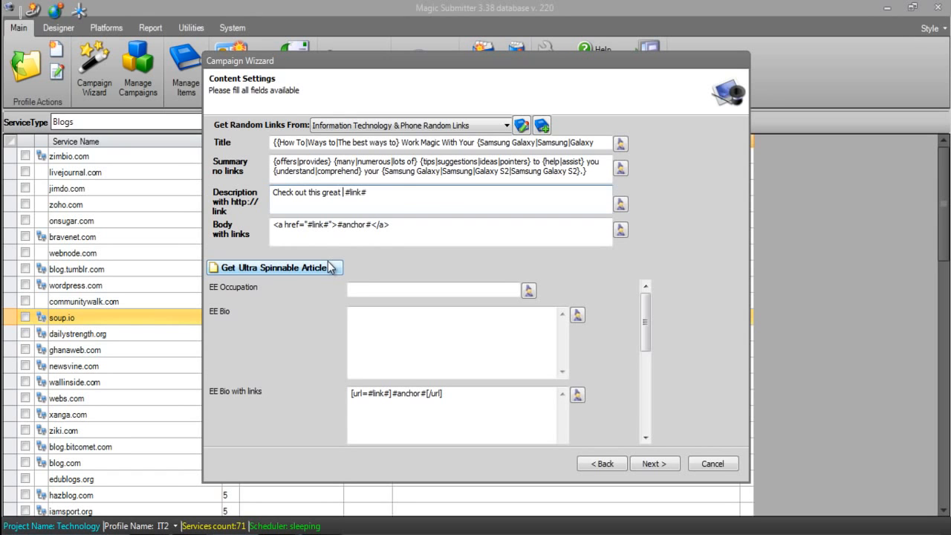
text(msung site -)
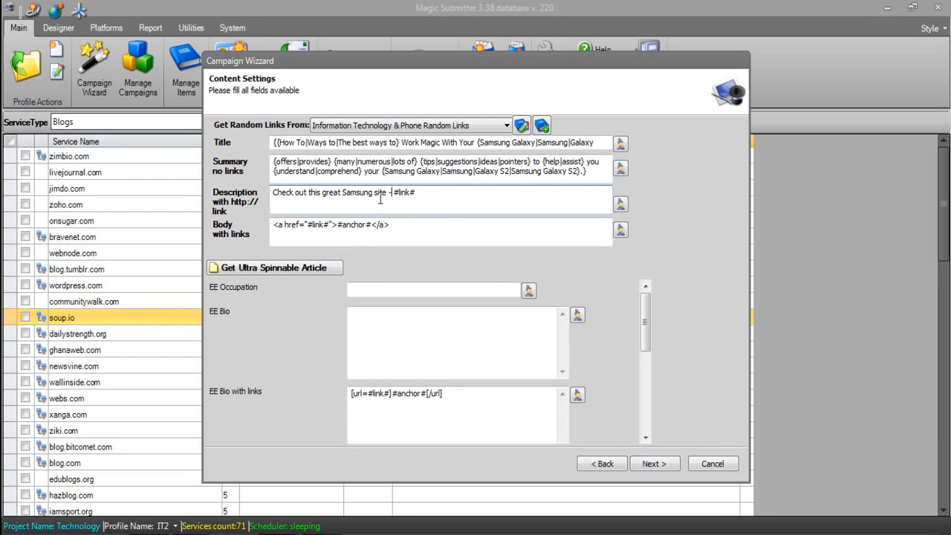
Open the campaign's Description in the article rewriter and try defining synonyms for its wording automatically
drag(386, 192, 235, 197)
click(622, 206)
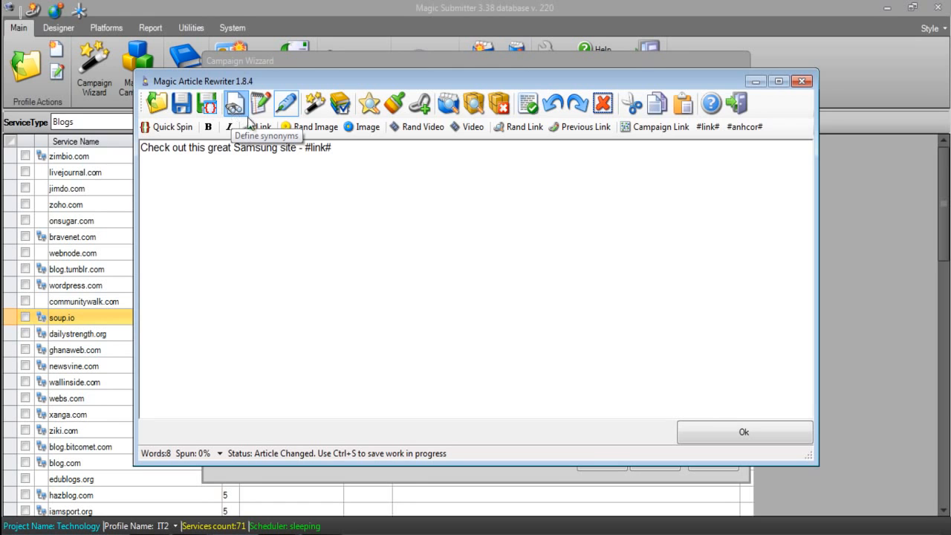
click(233, 110)
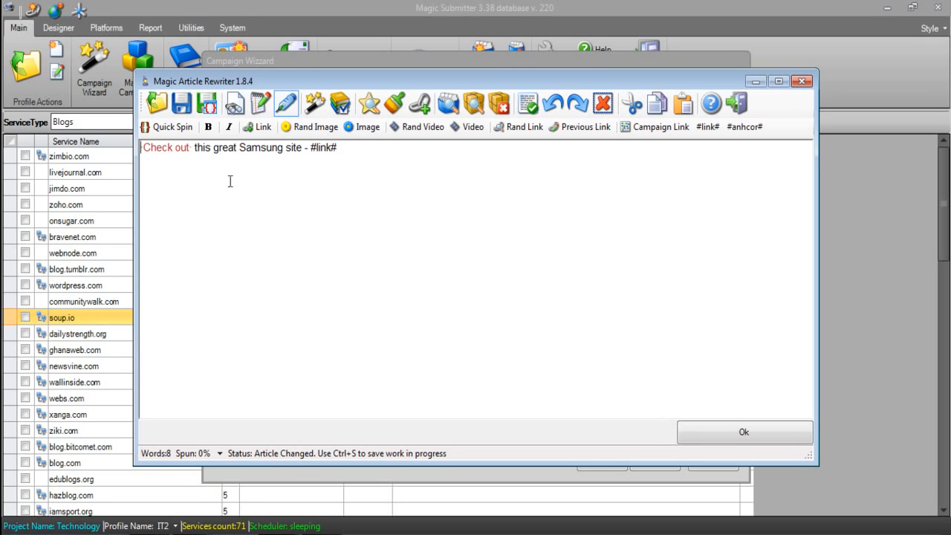
key(ctrl+z)
Turn "Check out" into the spin group {Check out|Look at|Take a look at|Visit|Go to}
double_click(146, 150)
key(Left)
text({)
key(Right)
key(Right)
key(Right)
key(Right)
key(Right)
key(Right)
key(Right)
key(Right)
key(Right)
text(|)
text(Look a)
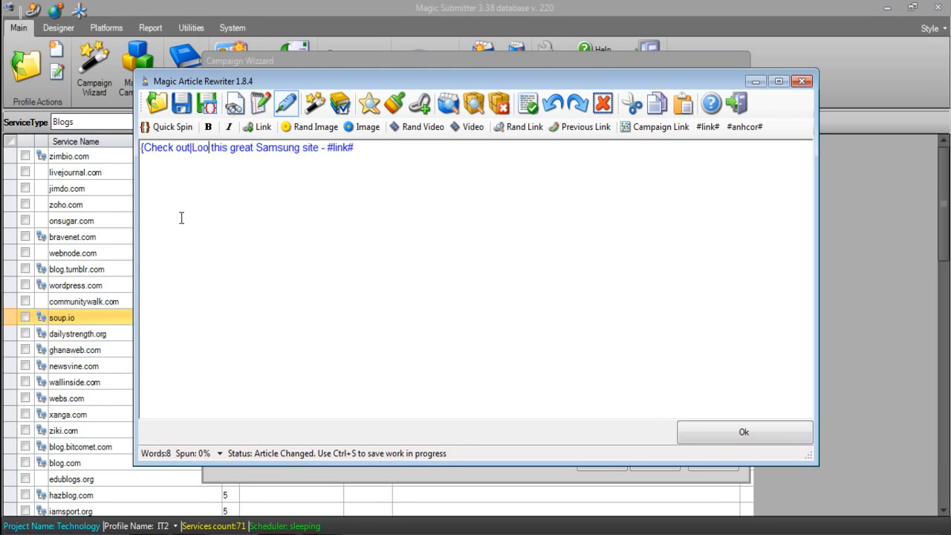
text(t)
text(|Take a look)
text( at|V)
text(isit)
text(|Go to})
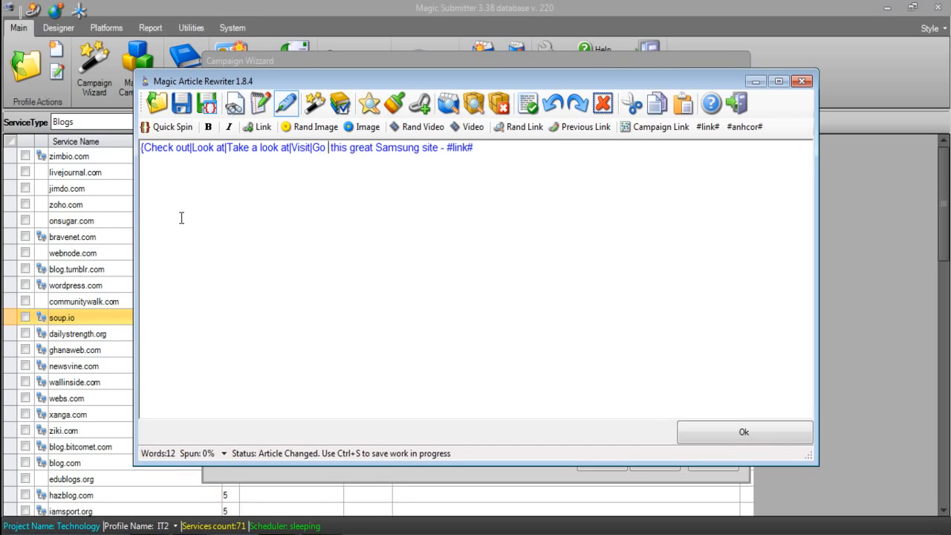
Turn "great" into the spin group {great|awesome|amazing|incredible|wonderful}
key(Right)
key(Right)
key(Right)
key(Right)
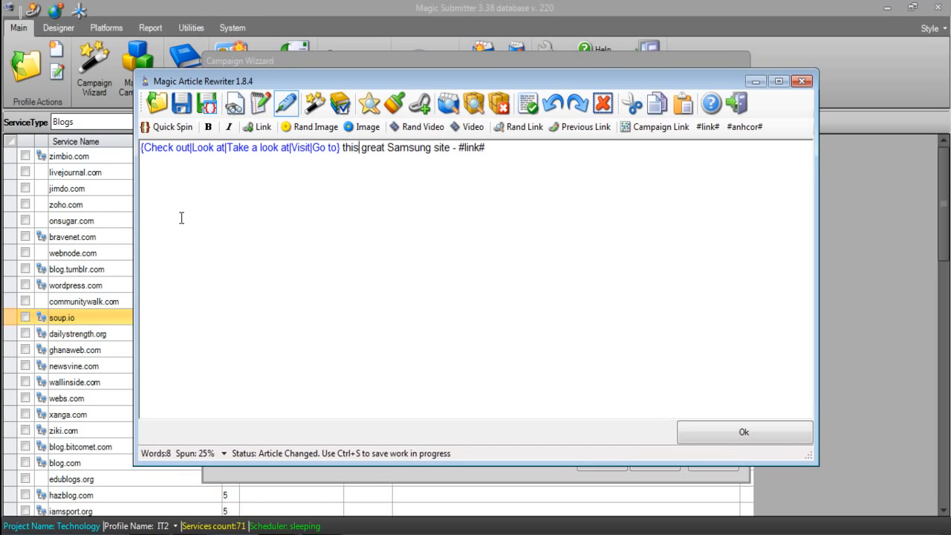
text({)
key(Right)
key(Right)
key(Right)
key(Right)
key(Right)
text(|)
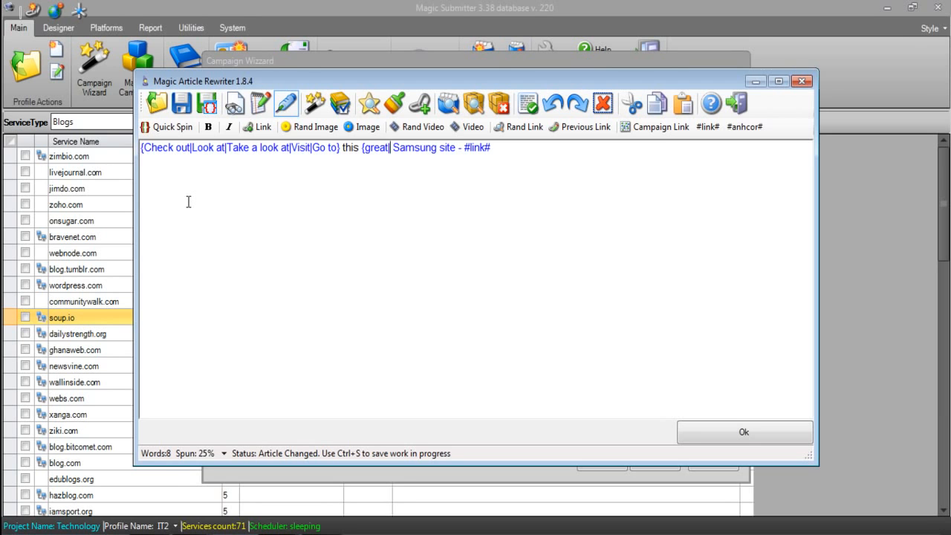
text(awesome|)
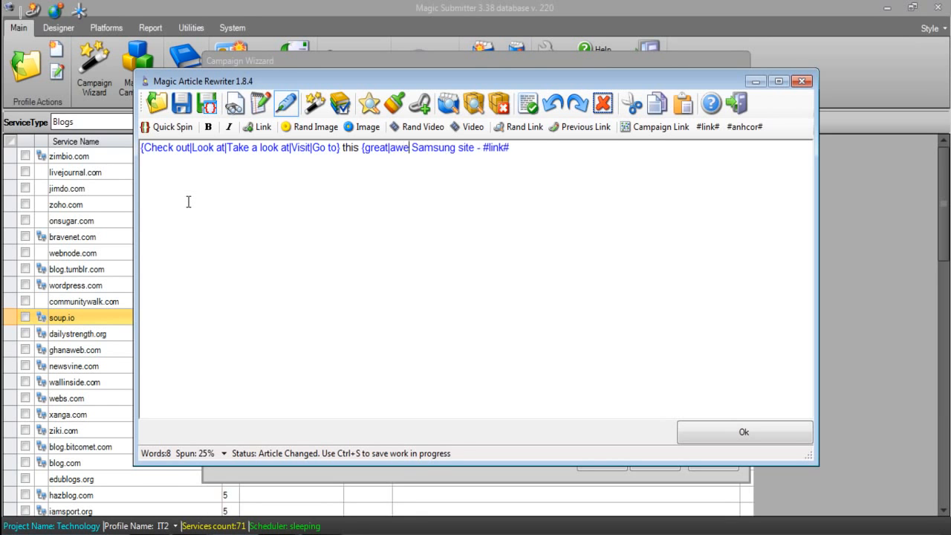
text(amazing|)
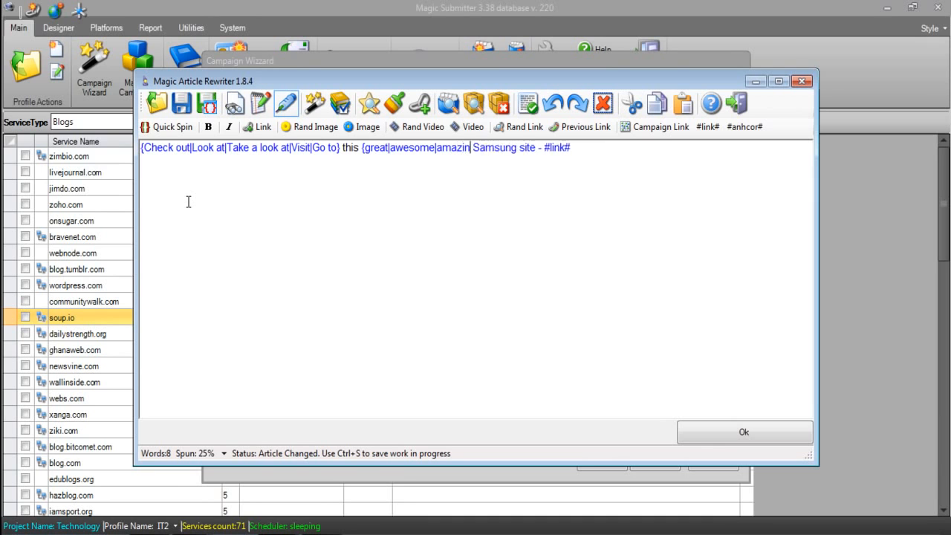
text(incredible|)
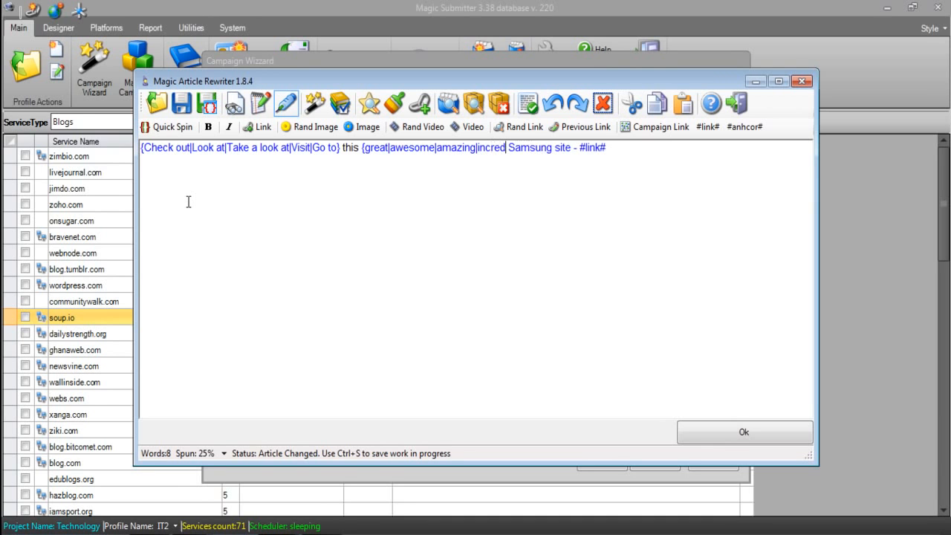
text(wonder)
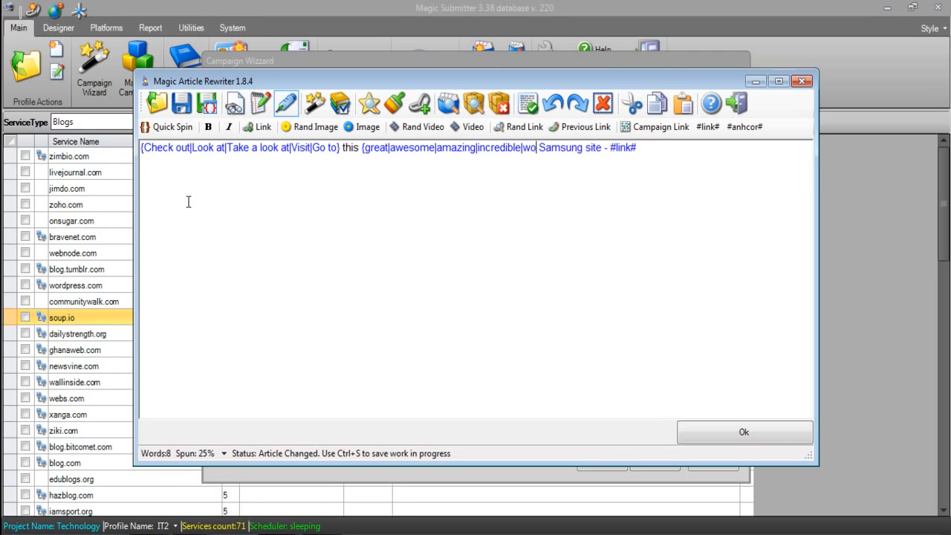
text(ful})
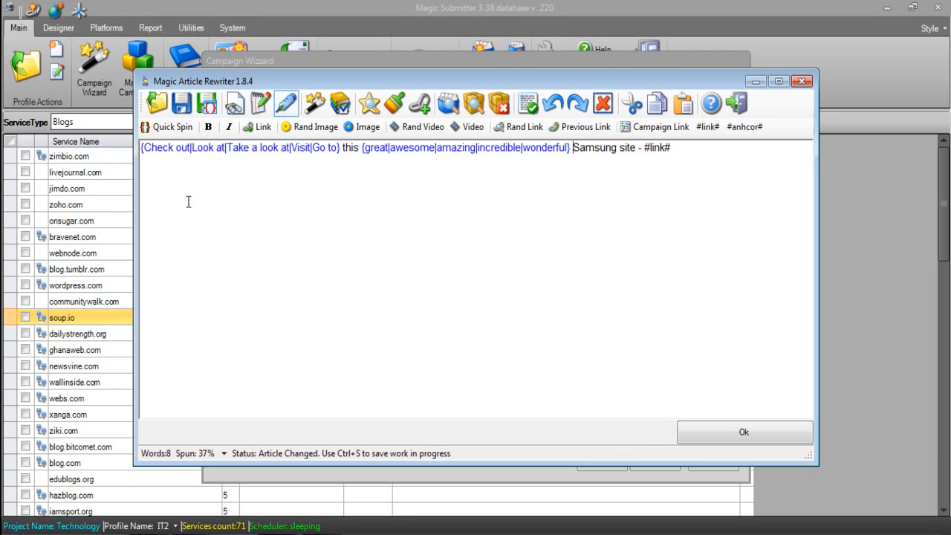
Turn "Samsung" into the spin group {Samsung|Samsung Galaxy|Galaxy|Phones}
key(Right)
text({)
key(Right)
key(Right)
key(Right)
key(Right)
key(Right)
key(Right)
key(Right)
text(|)
text(Sa)
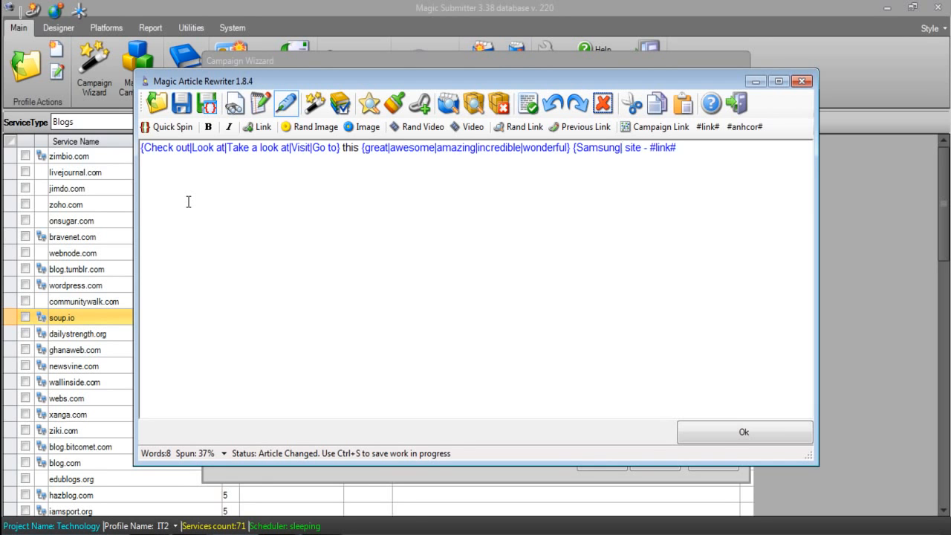
text(msung G)
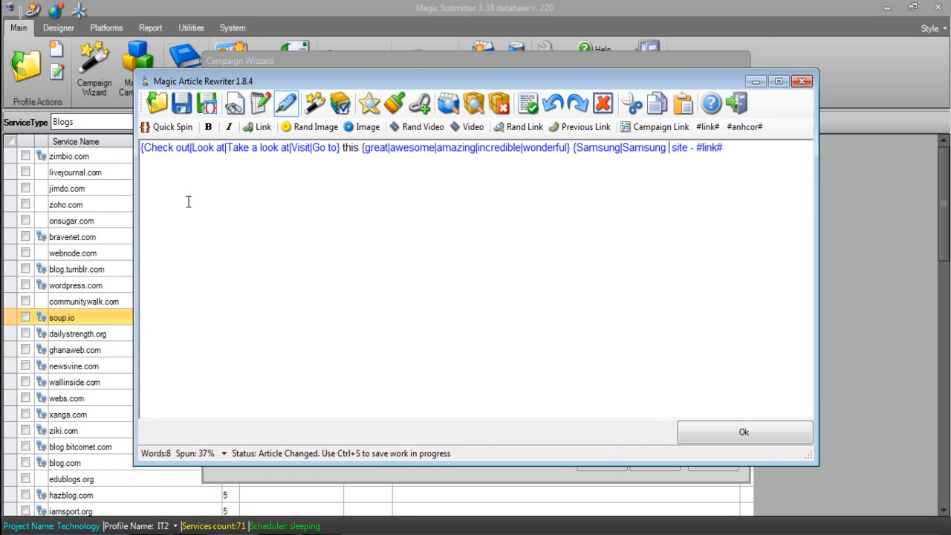
text(alaxy|)
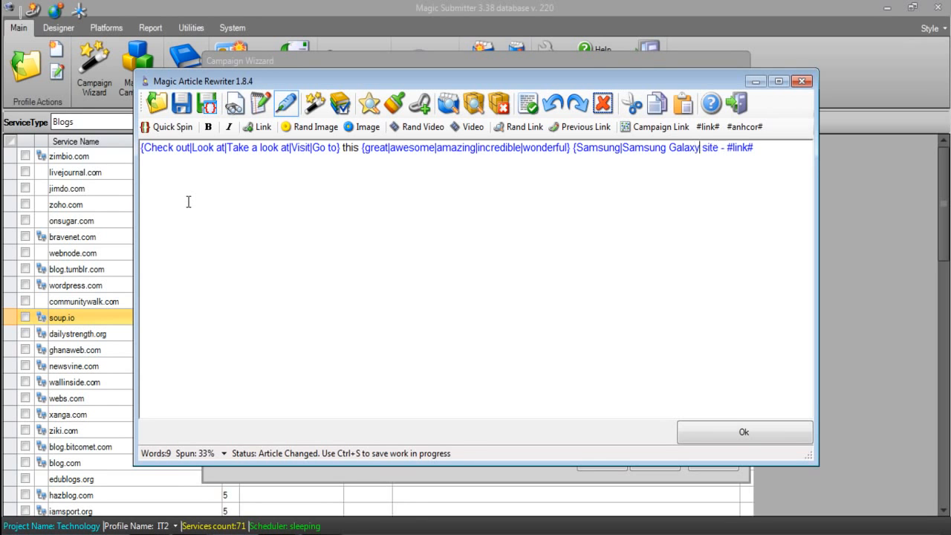
text(Galaxy)
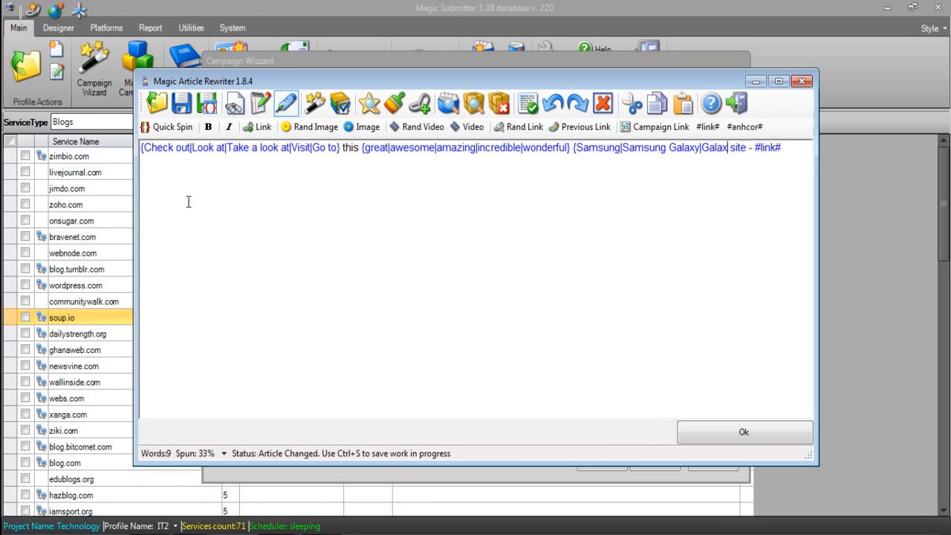
text(|Phones})
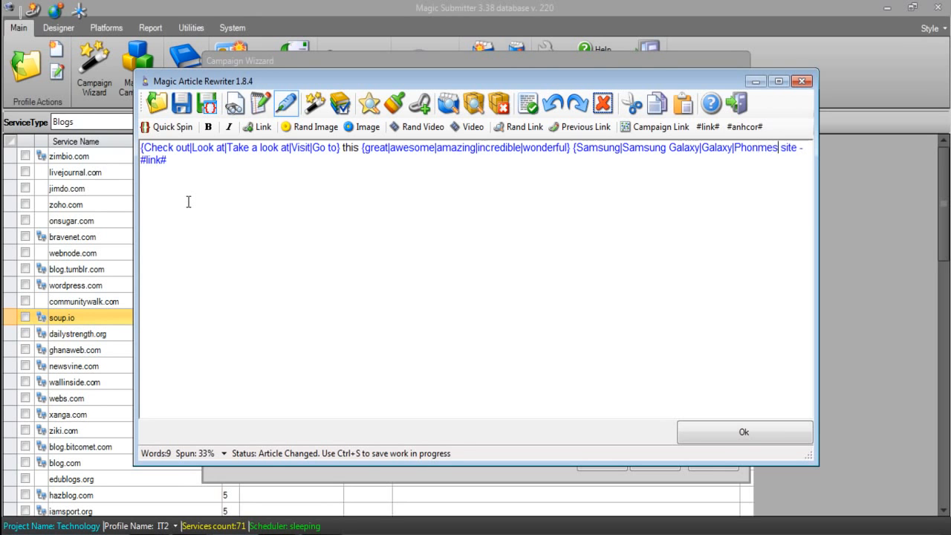
Turn "site" before the #link# token into the spin group {site|website|webpage}
key(Right)
text({)
key(Right)
key(Right)
key(Right)
key(Right)
text(|website)
text(|wbpa)
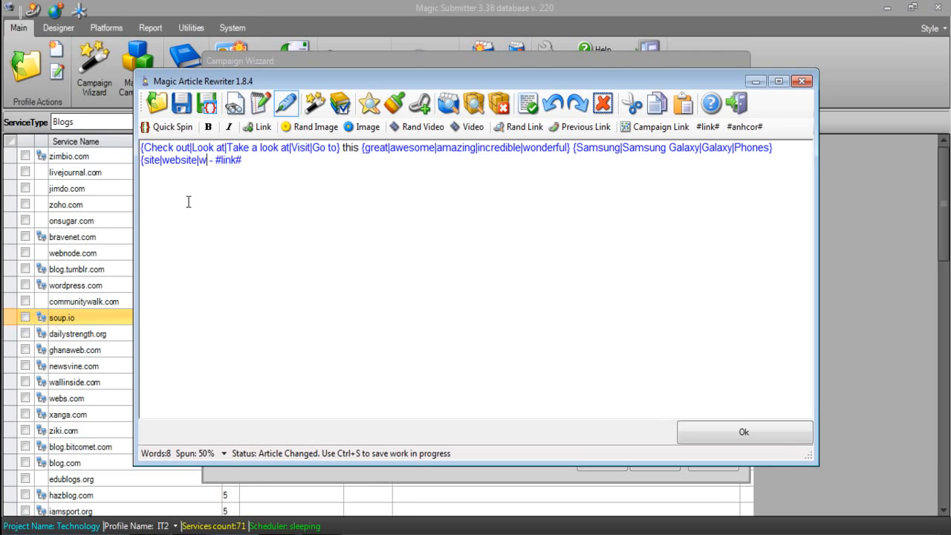
key(BackSpace)
key(BackSpace)
key(BackSpace)
text(ebp)
text(age)
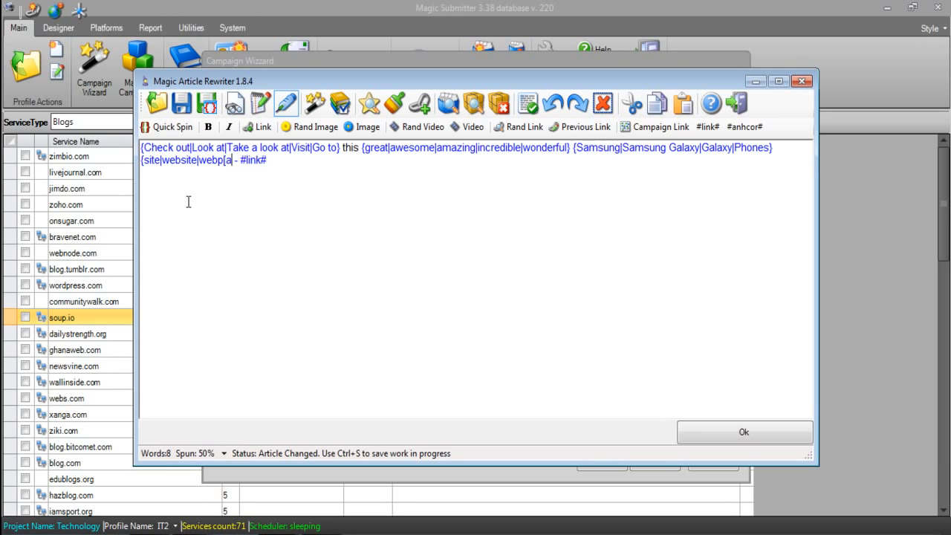
text(})
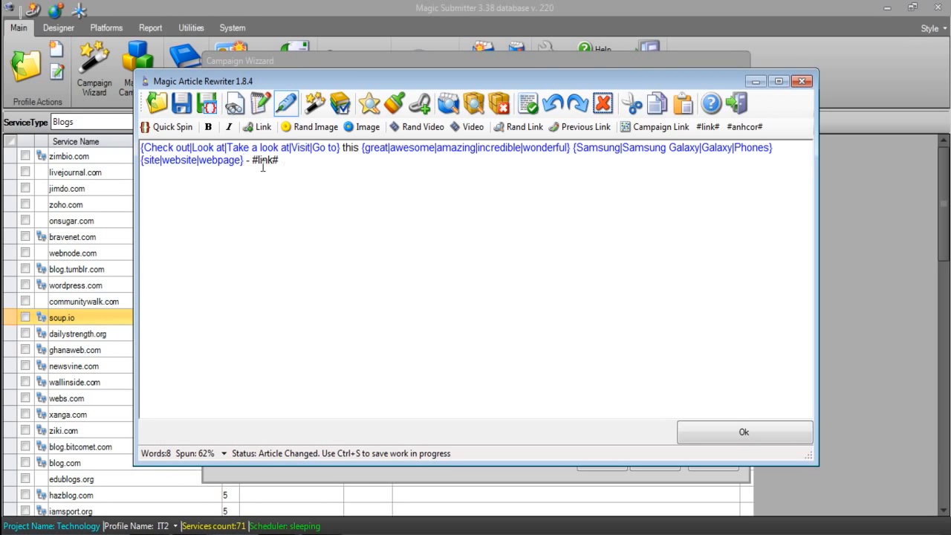
drag(253, 160, 333, 165)
drag(304, 163, 261, 165)
drag(253, 161, 282, 181)
double_click(259, 159)
drag(282, 161, 258, 163)
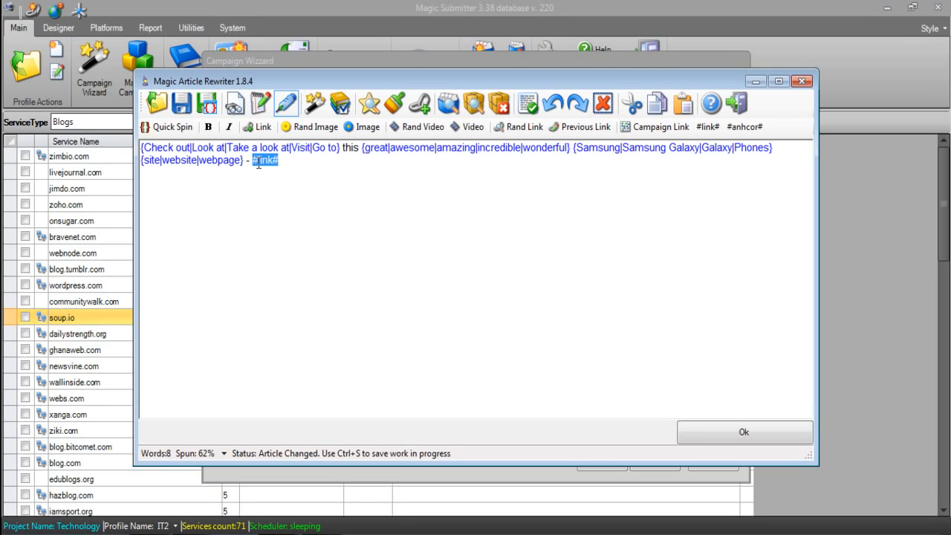
Generate several unique versions of the description to check its spinning, and accept the spun text into the campaign's content settings
click(360, 194)
click(312, 104)
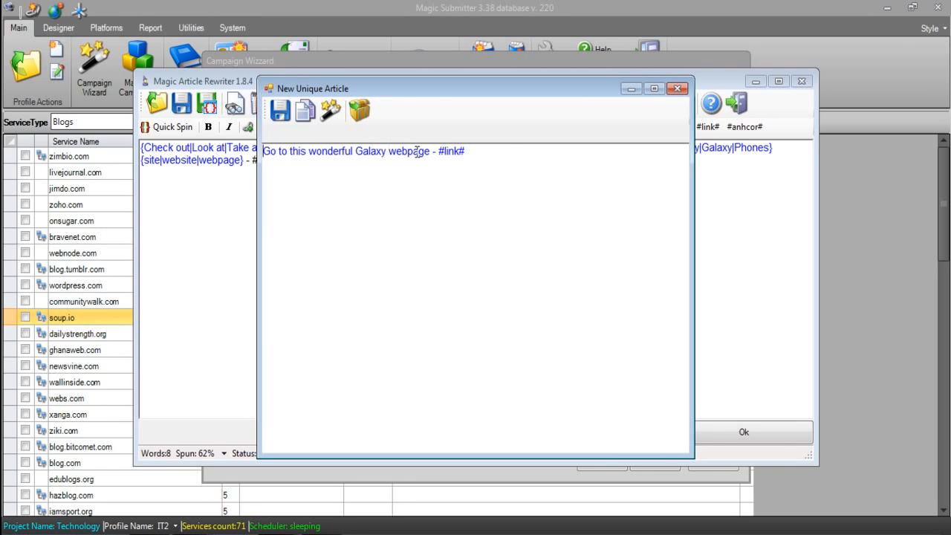
click(331, 110)
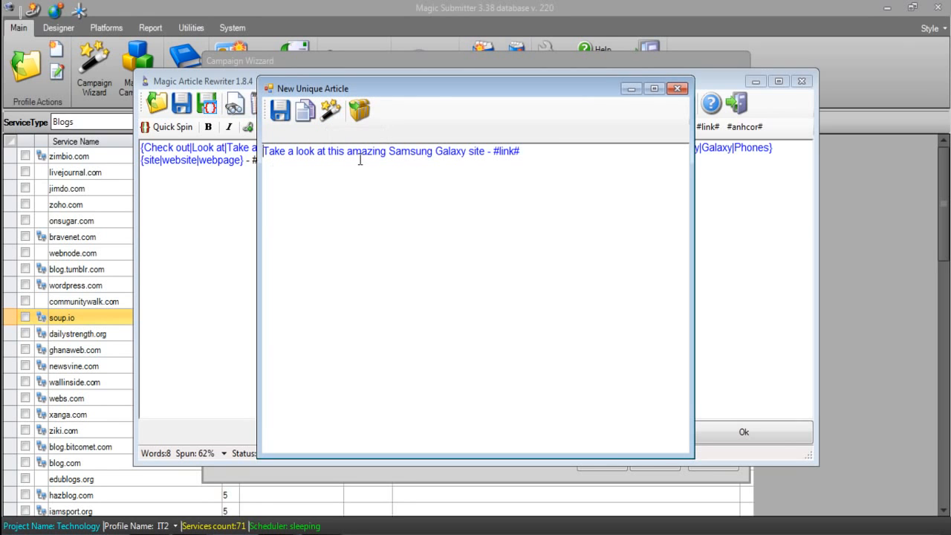
click(331, 110)
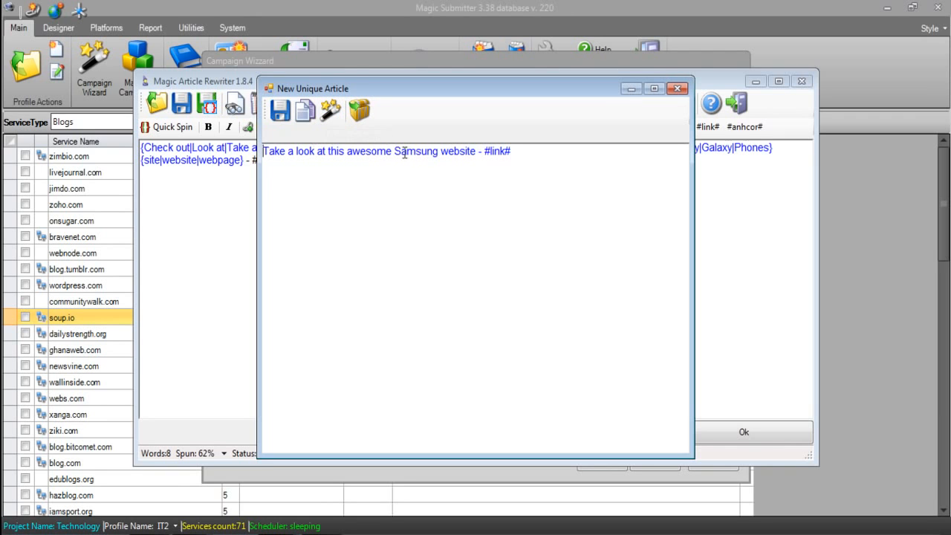
click(331, 110)
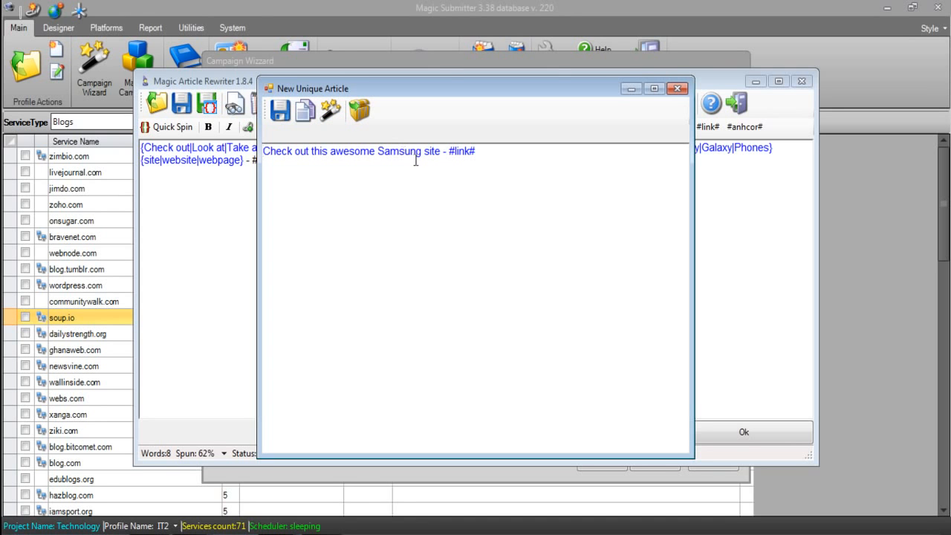
click(677, 89)
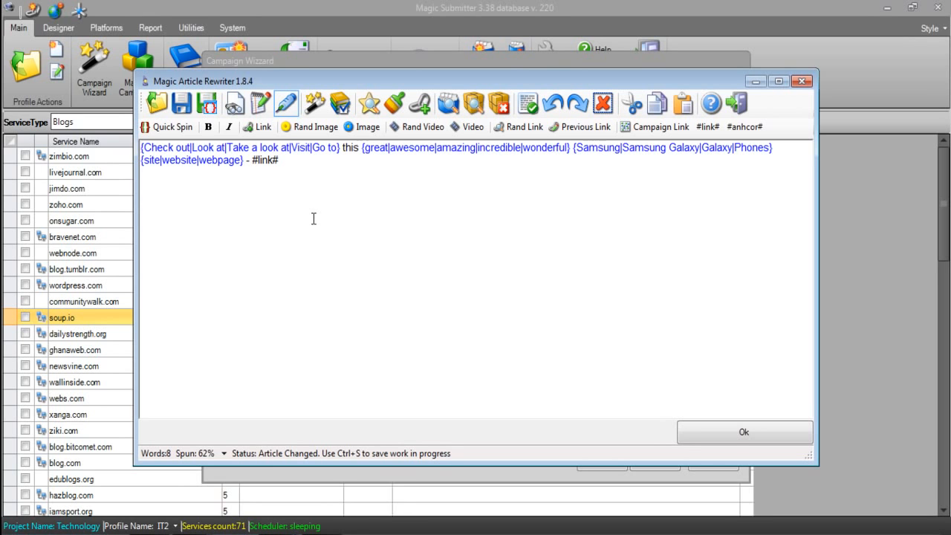
click(710, 431)
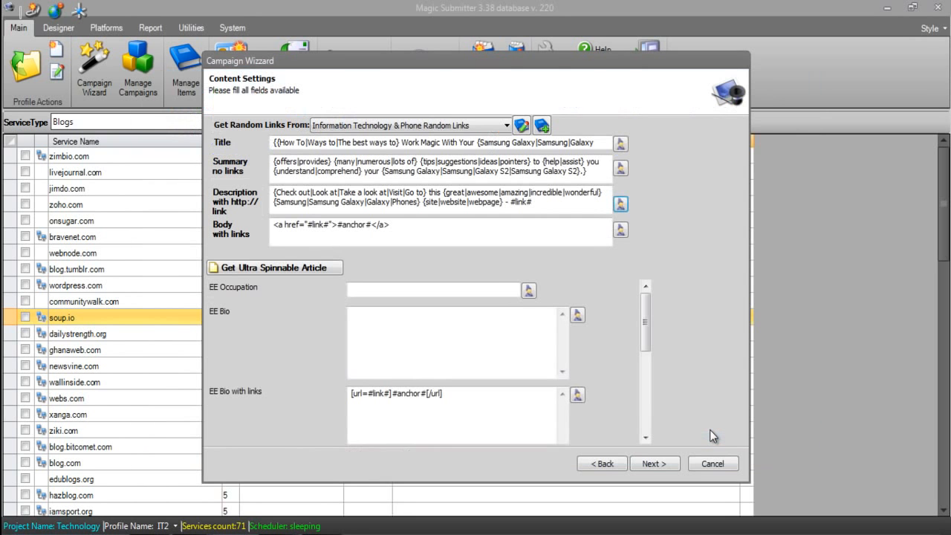
Replace the Body with links content with the spun article from Notepad's "spun article text.txt", leaving out the title line
click(414, 228)
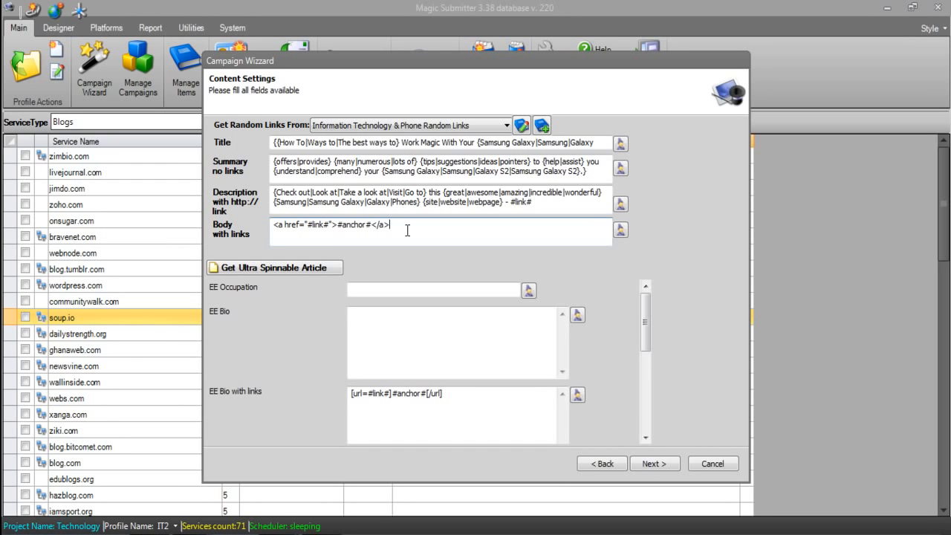
mouse_move(200, 529)
click(182, 515)
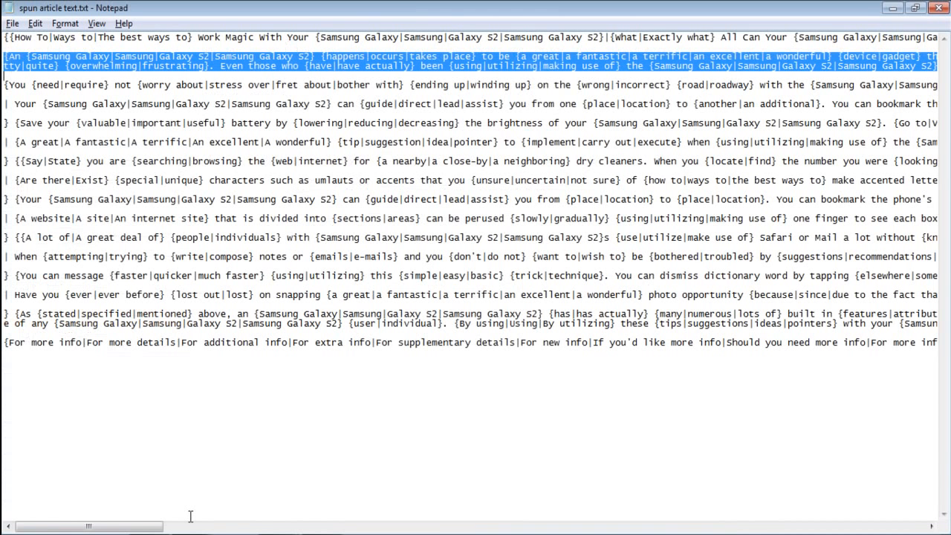
click(6, 56)
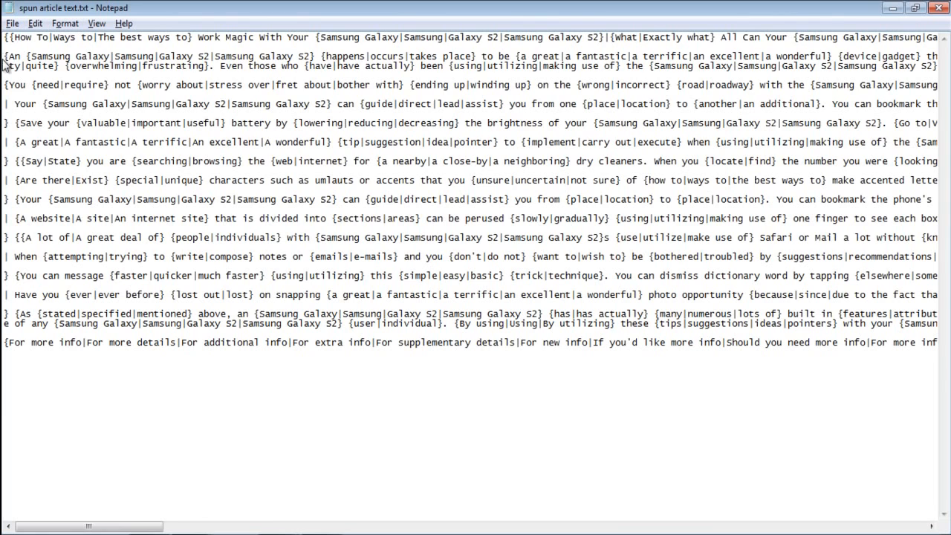
drag(6, 57, 949, 394)
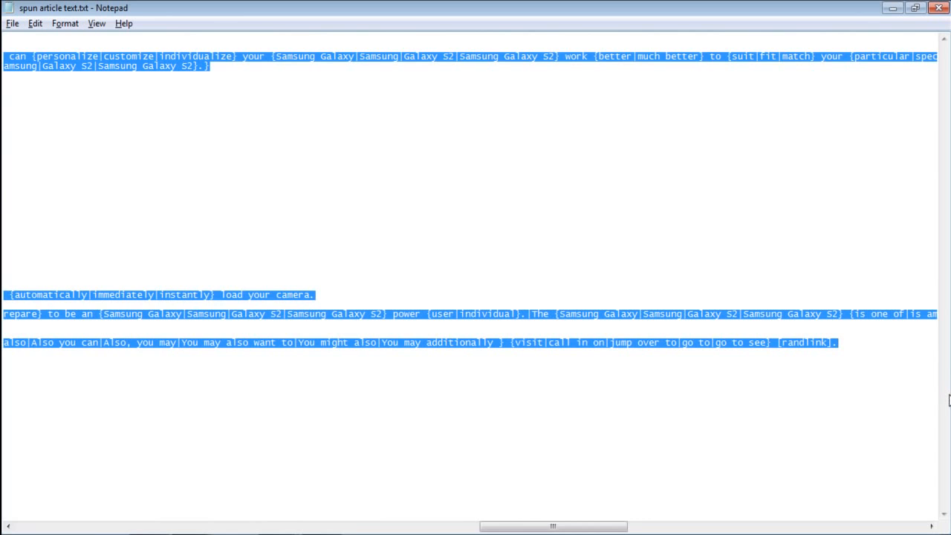
key(ctrl+x)
key(alt+Tab)
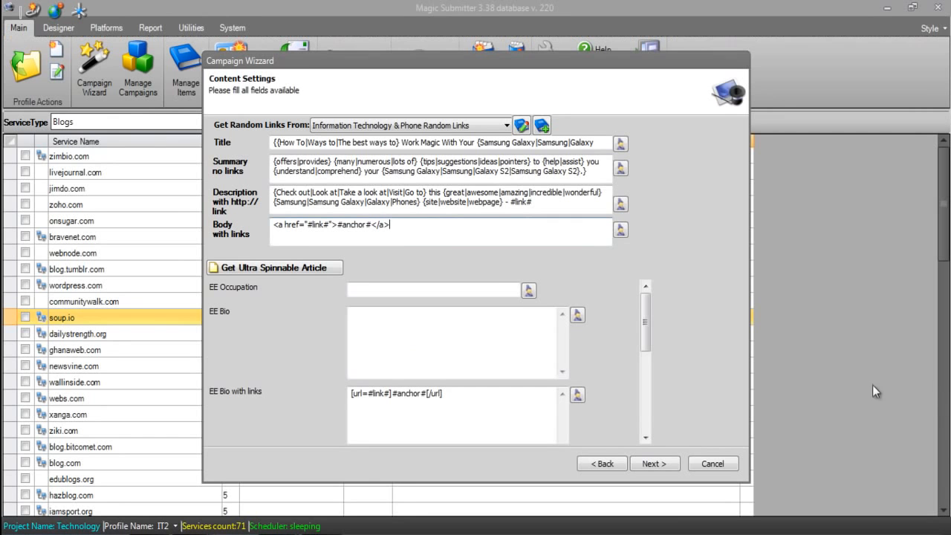
drag(446, 237, 176, 208)
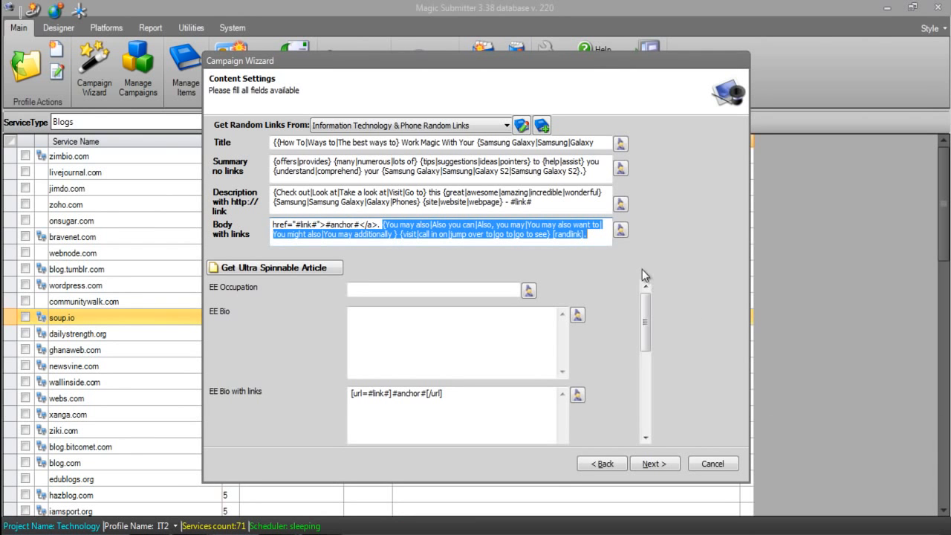
Open the body text in the article rewriter and examine the final "For more info" paragraph with its link tokens
click(624, 233)
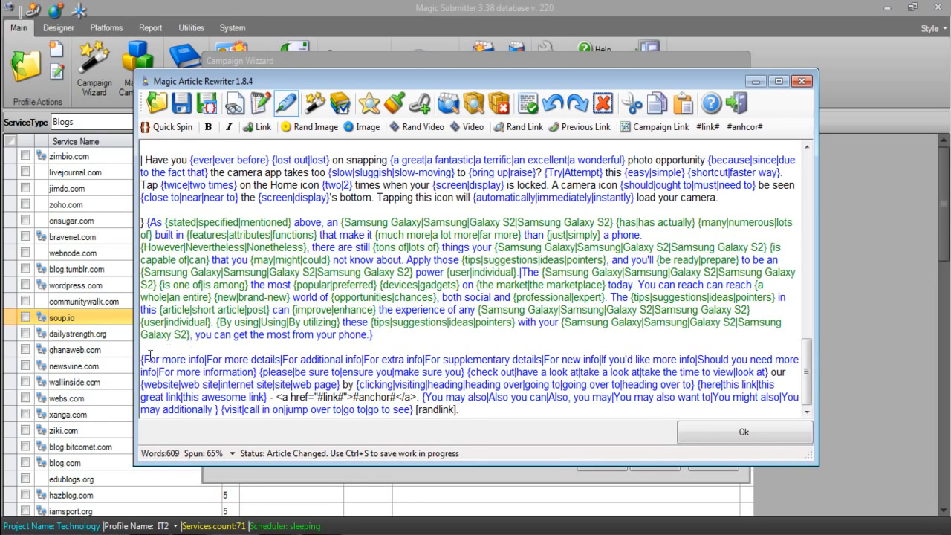
drag(142, 359, 215, 374)
drag(438, 402, 142, 358)
click(459, 410)
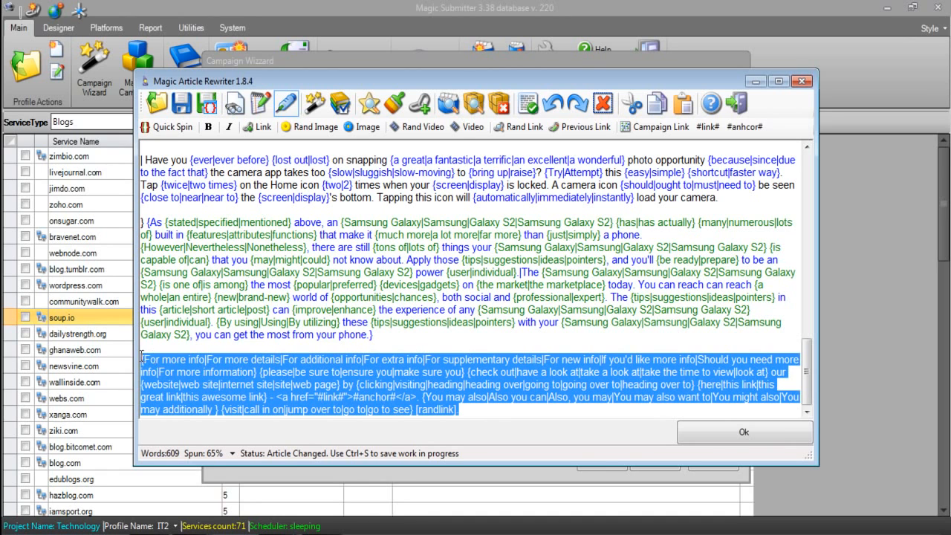
Generate several unique versions of the body article and check the closing paragraph's link code and [randlink] token in each
click(316, 105)
scroll(338, 416, down, 4)
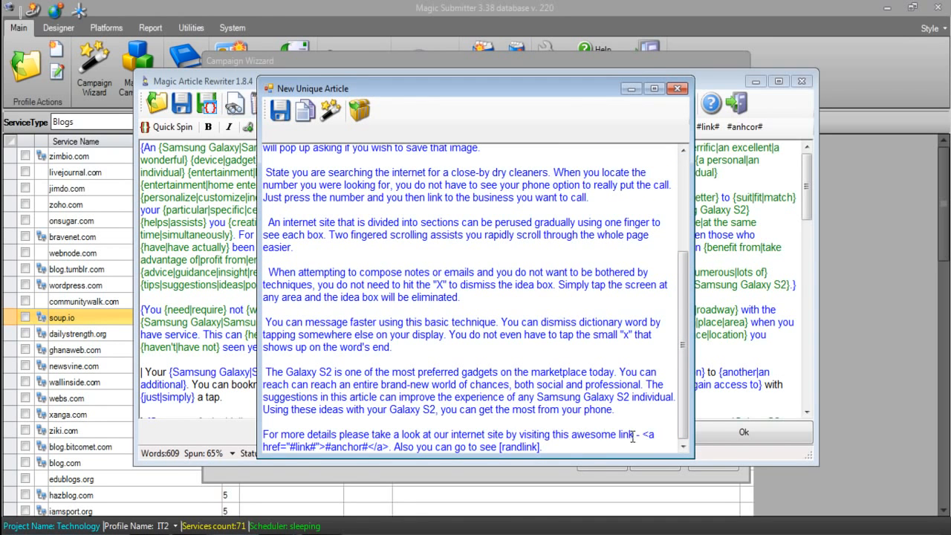
drag(644, 437, 549, 446)
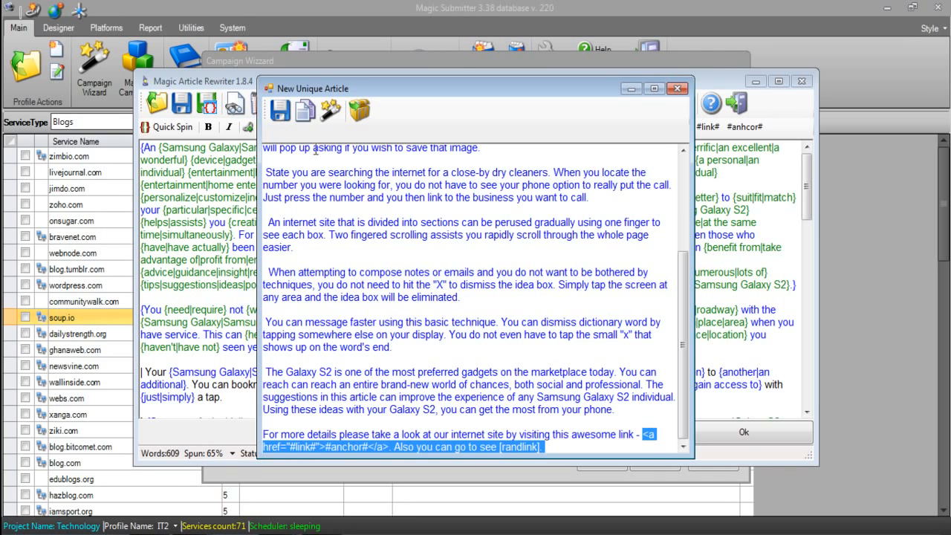
click(331, 111)
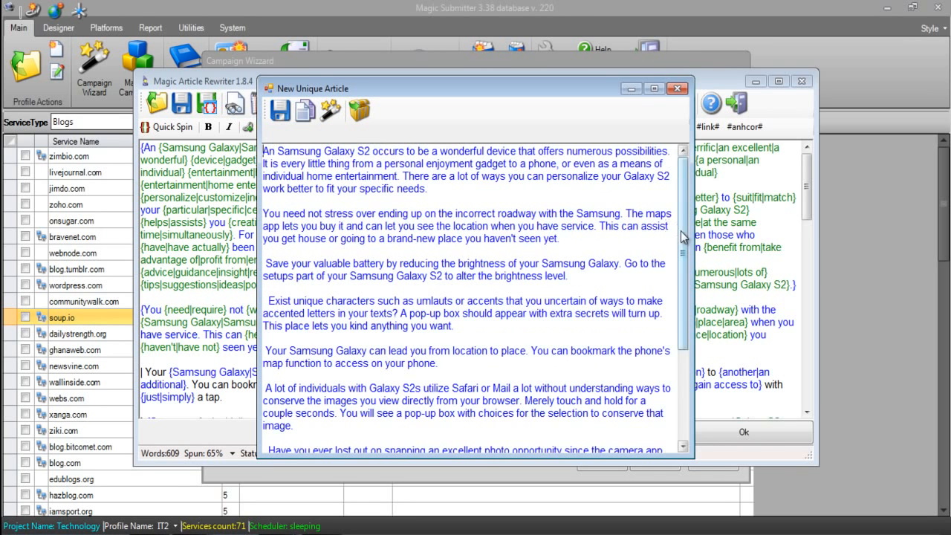
drag(682, 236, 661, 364)
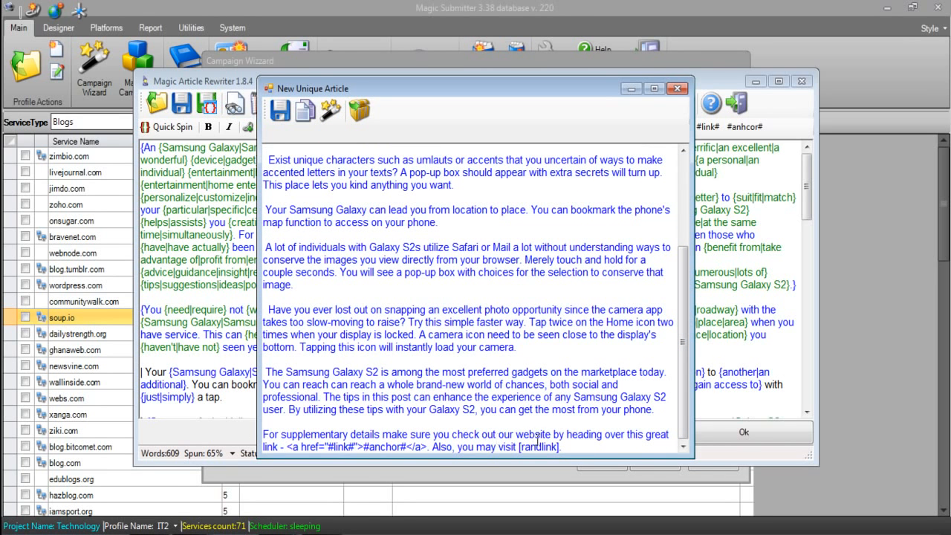
click(342, 111)
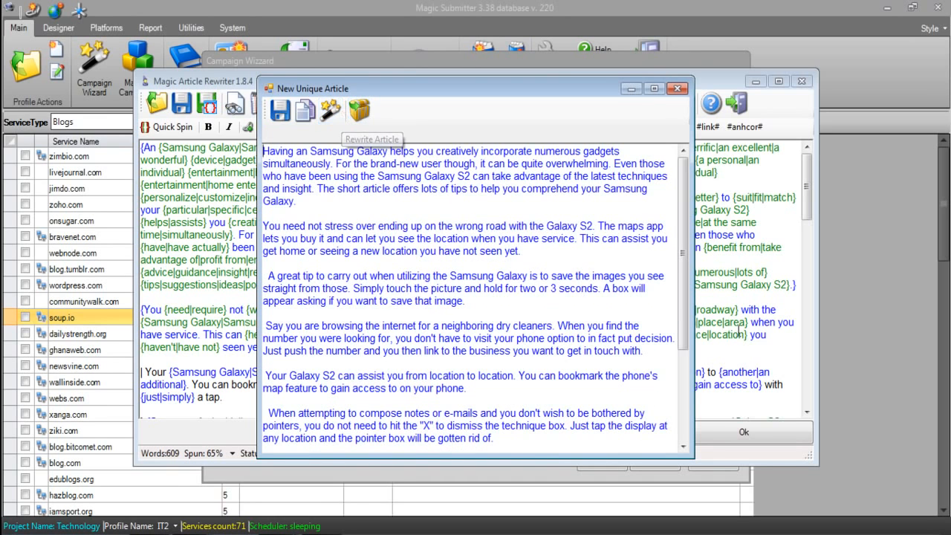
click(685, 413)
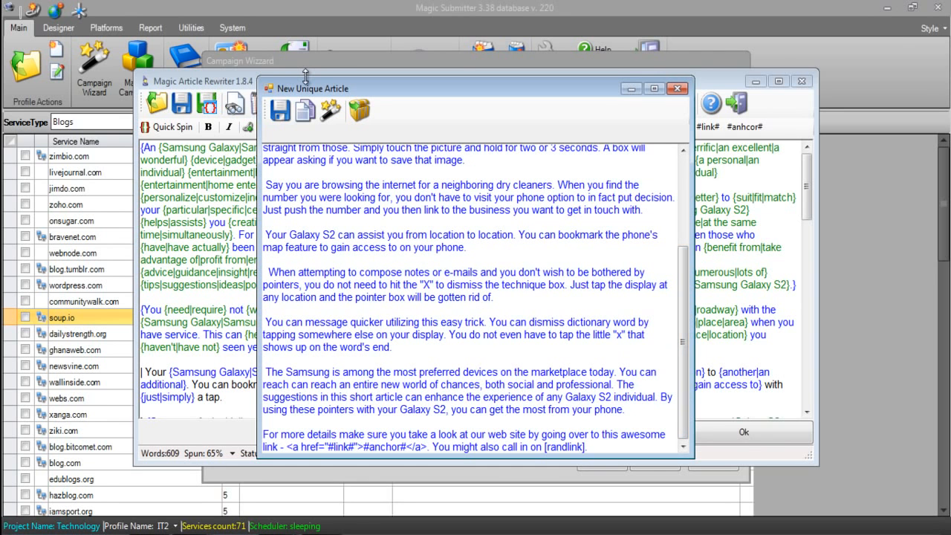
click(330, 110)
scroll(682, 319, down, 3)
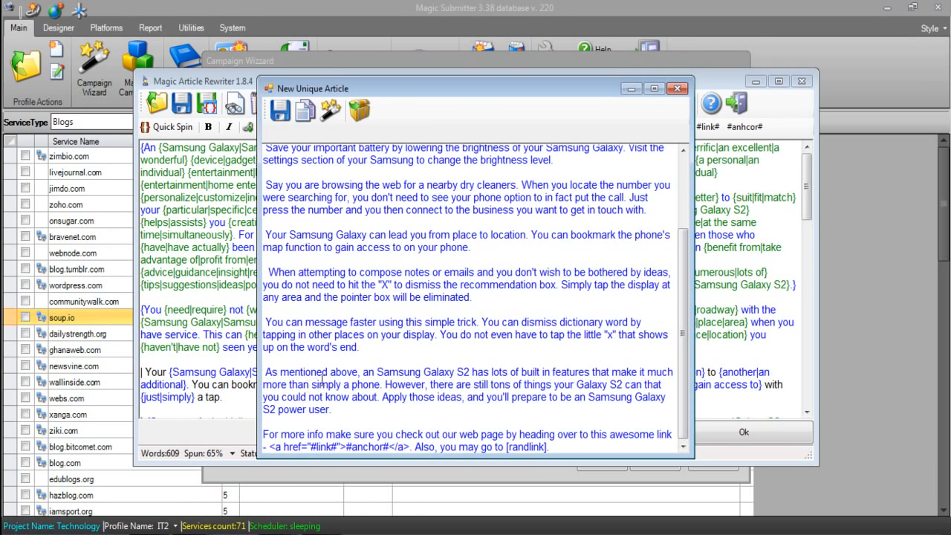
click(330, 110)
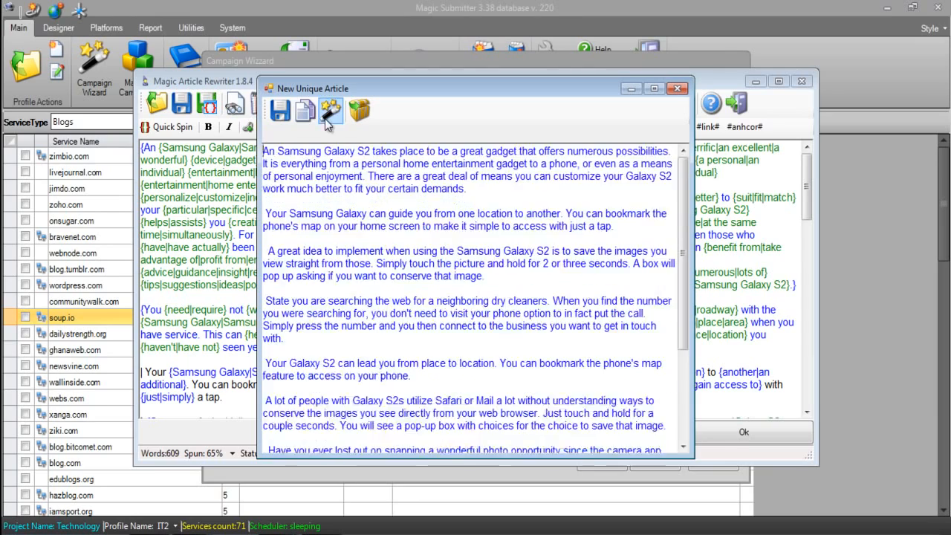
click(332, 108)
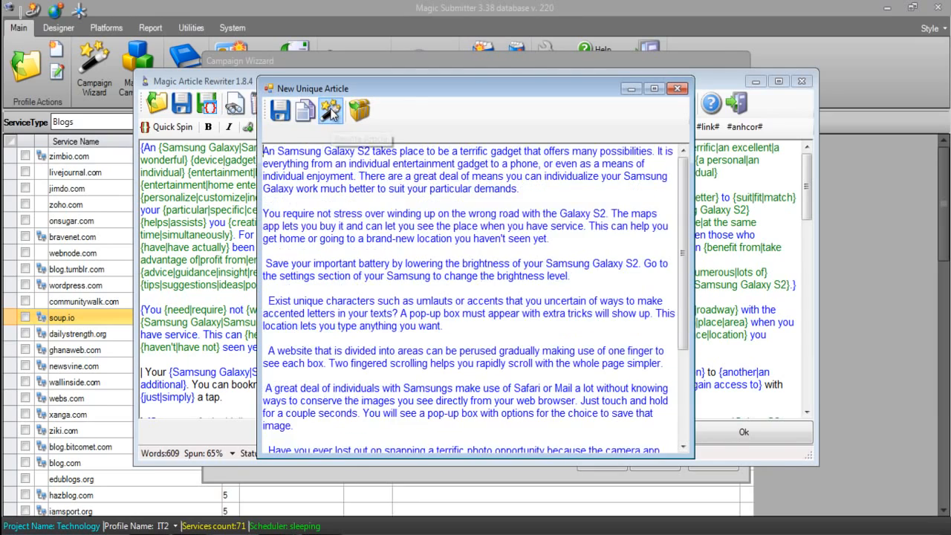
drag(683, 195, 686, 394)
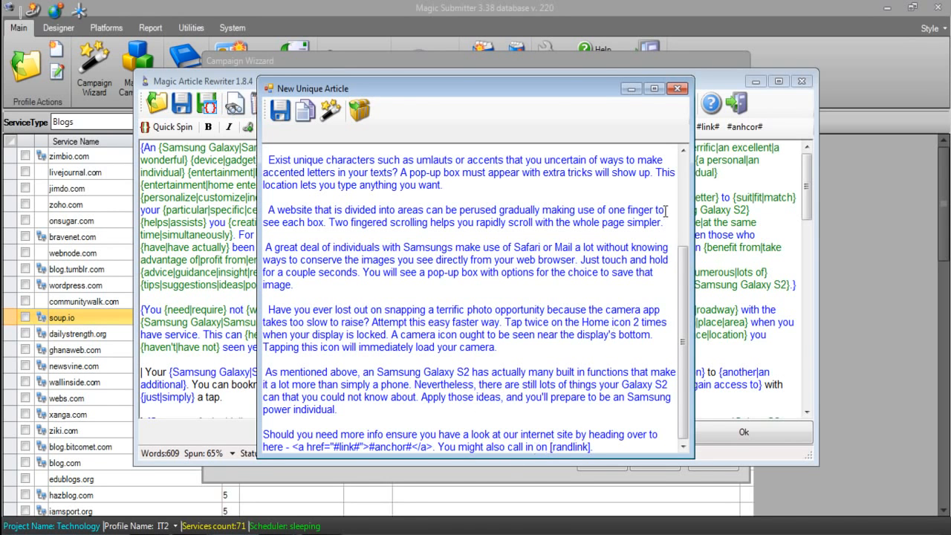
click(677, 89)
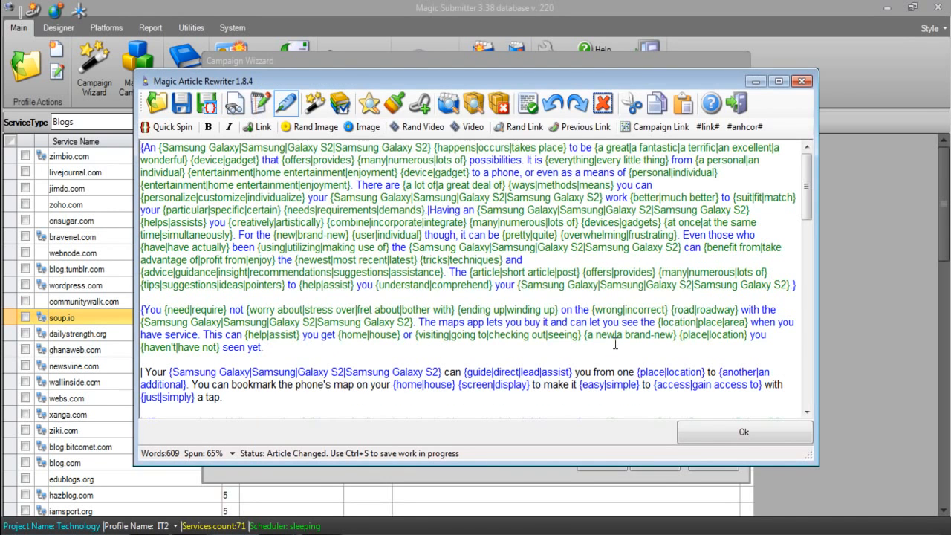
Examine the [randlink] token at the end of the article's final paragraph
drag(806, 199, 795, 398)
click(467, 414)
drag(467, 415, 421, 415)
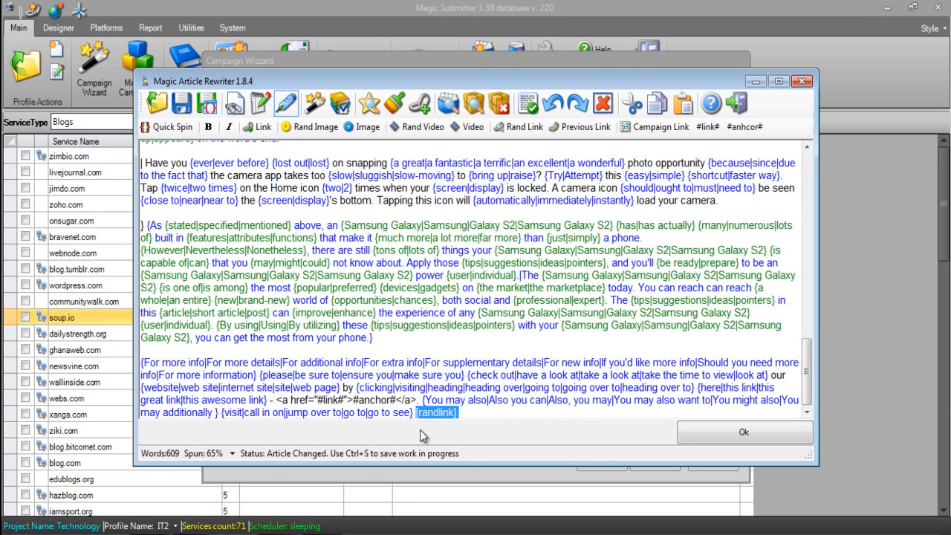
Copy the <a href="#link#">#anchor#</a> code from the final paragraph onto its own line below the article
click(418, 400)
drag(417, 400, 284, 404)
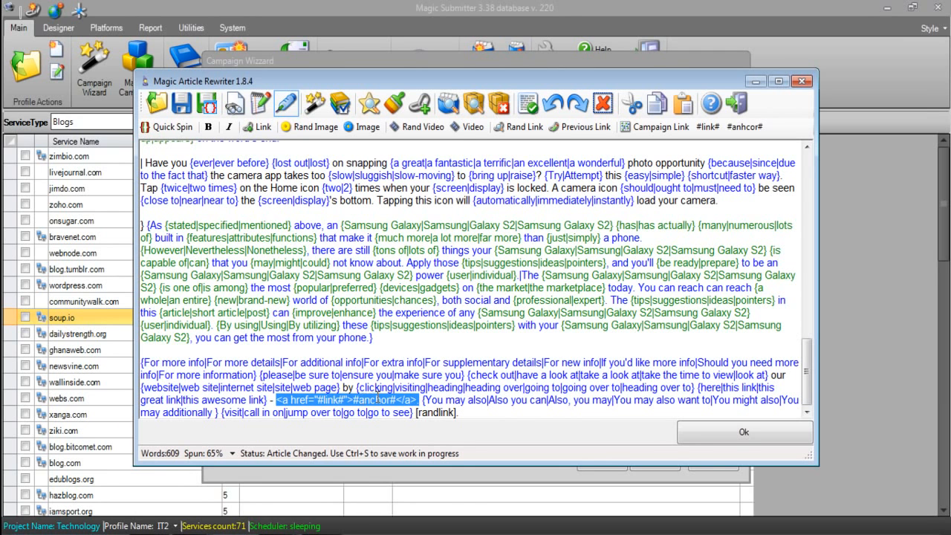
key(shift+Left)
click(465, 413)
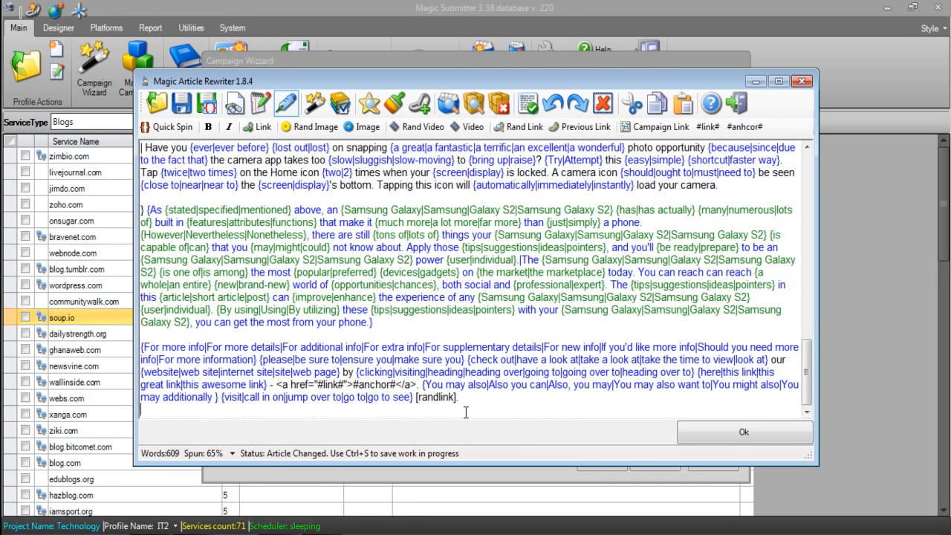
key(Return)
key(Return)
key(ctrl+v)
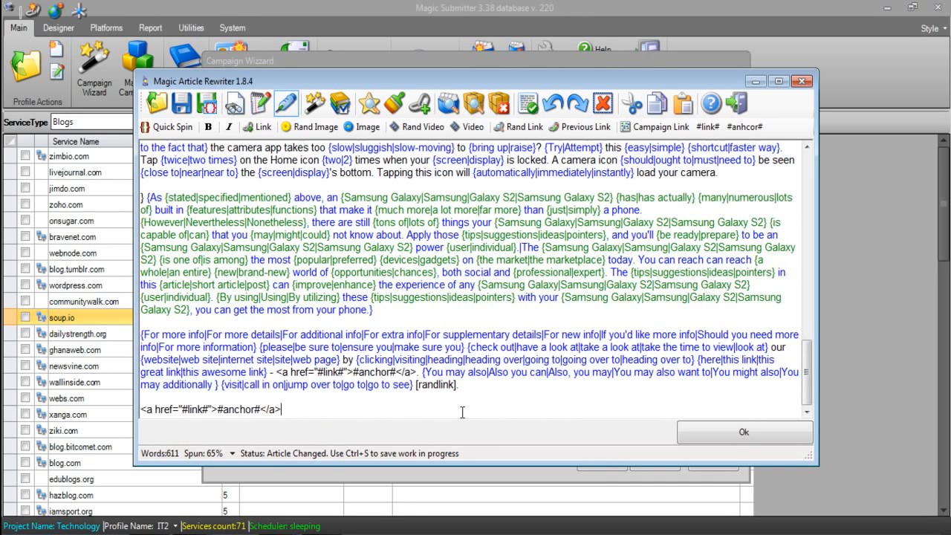
key(Return)
key(Return)
text(<a href=)
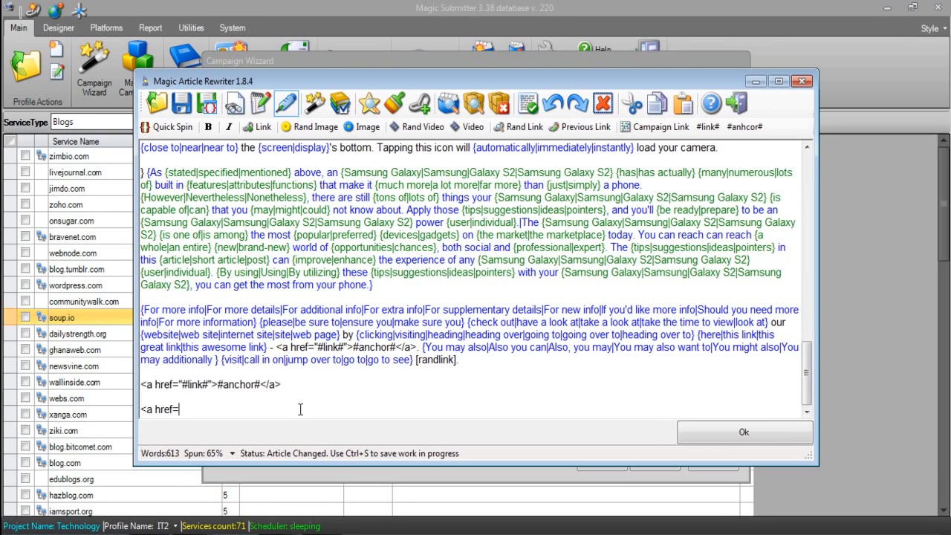
text("http://site.com">{s)
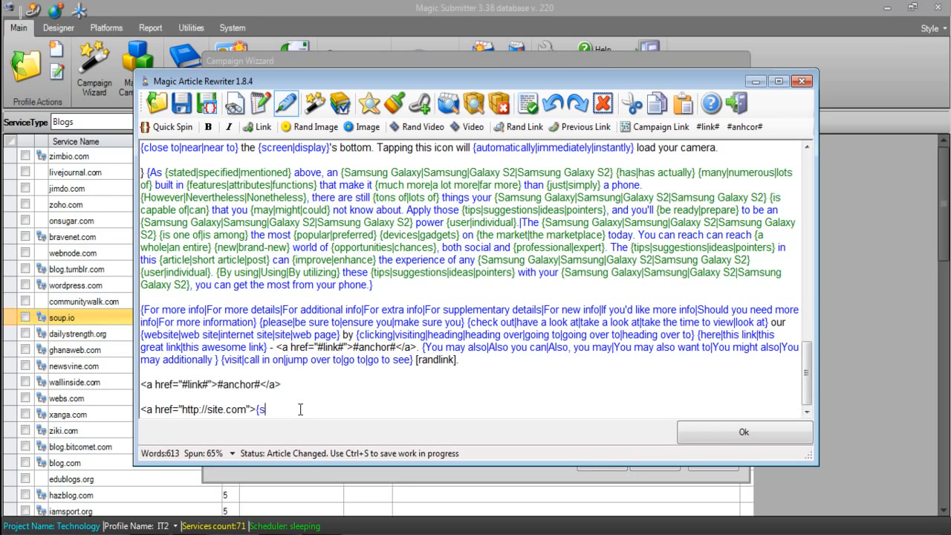
text(amsung|click herwe)
Add the spun anchor text {samsung|click here|samsung galaxy s2} to the site.com link and close it with </a>
key(BackSpace)
key(BackSpace)
text(e|samsung)
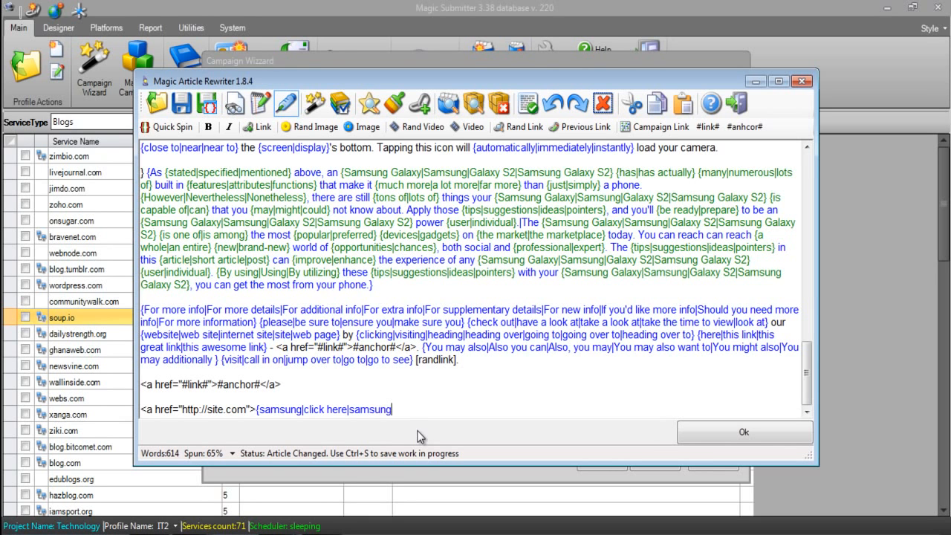
text( galaxy s2}</a>)
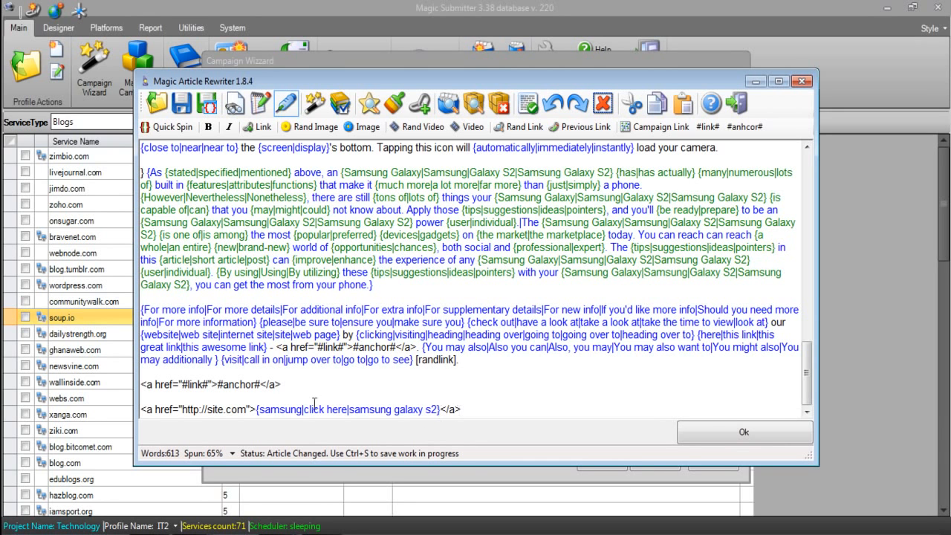
Compare the #link# and #anchor# tokens with the URL and anchor text of the site.com link
drag(209, 385, 172, 384)
drag(246, 414, 182, 414)
click(217, 383)
drag(220, 384, 269, 384)
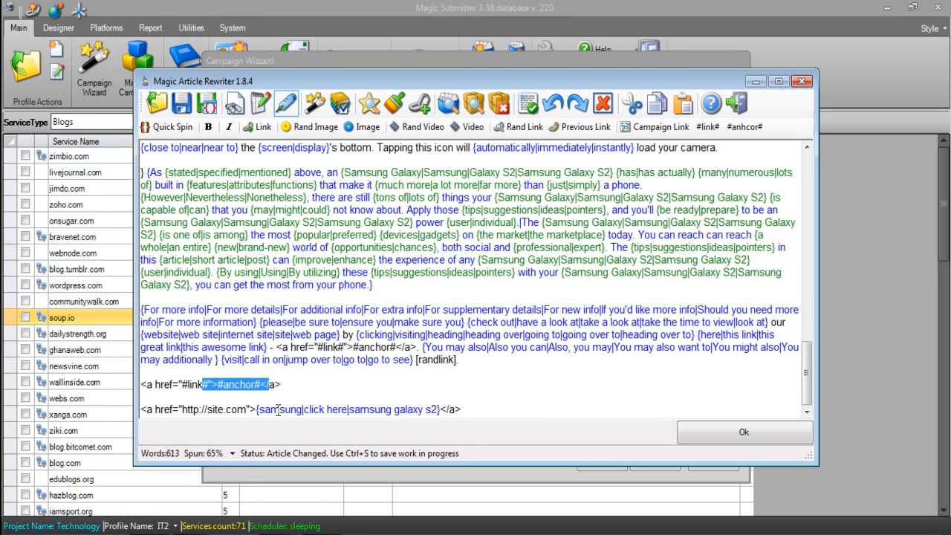
Delete both example link lines below the article and accept the body text
click(466, 410)
drag(466, 410, 131, 390)
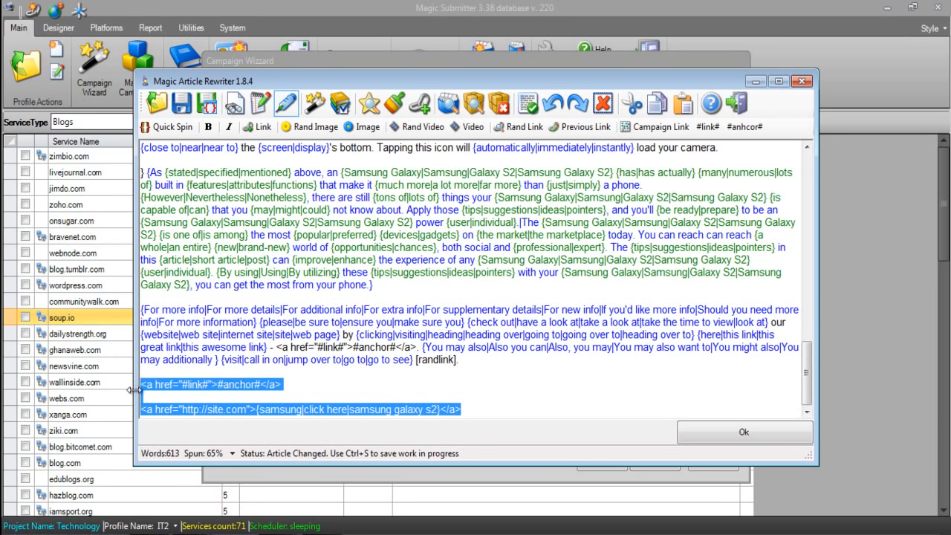
key(BackSpace)
key(BackSpace)
key(BackSpace)
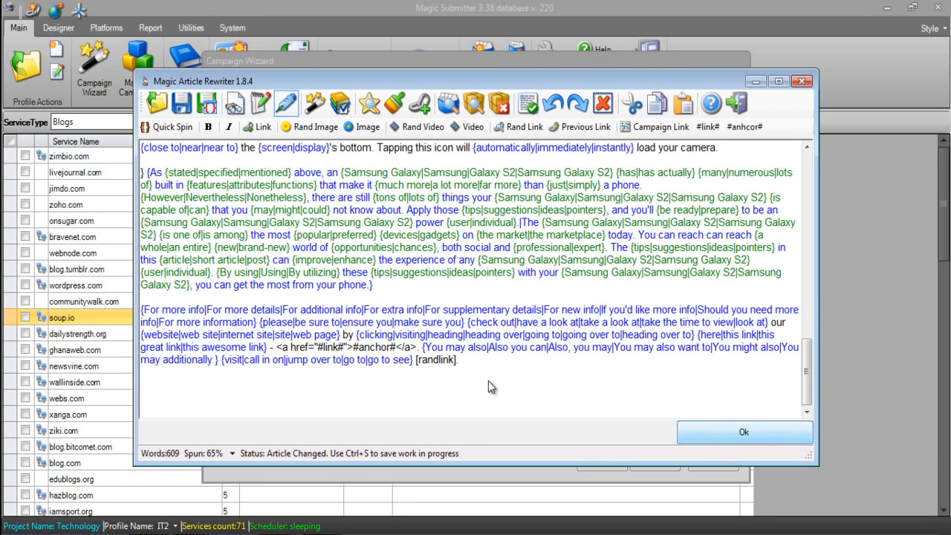
click(699, 437)
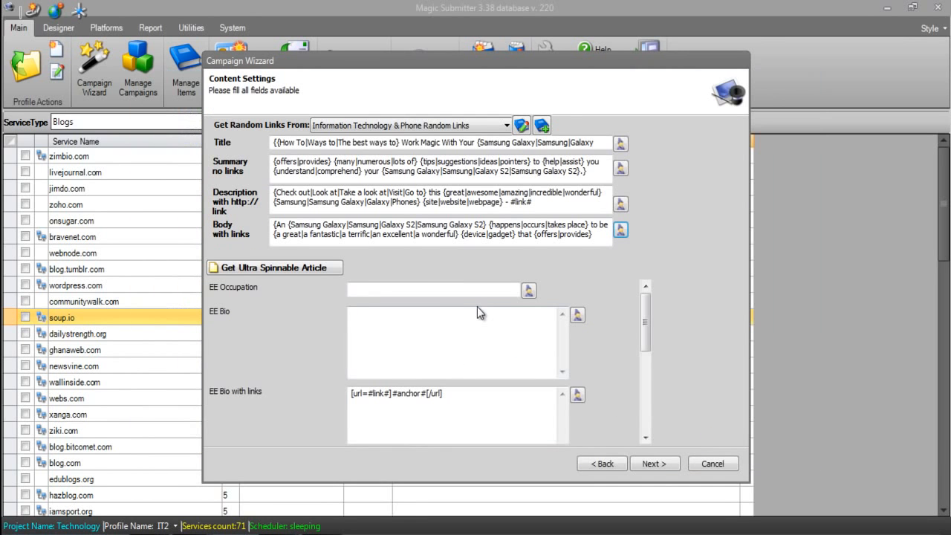
Write the EE Occupation as the spun text {Cab Driver|Canoeist|Pilot|Computer Tech}
click(455, 292)
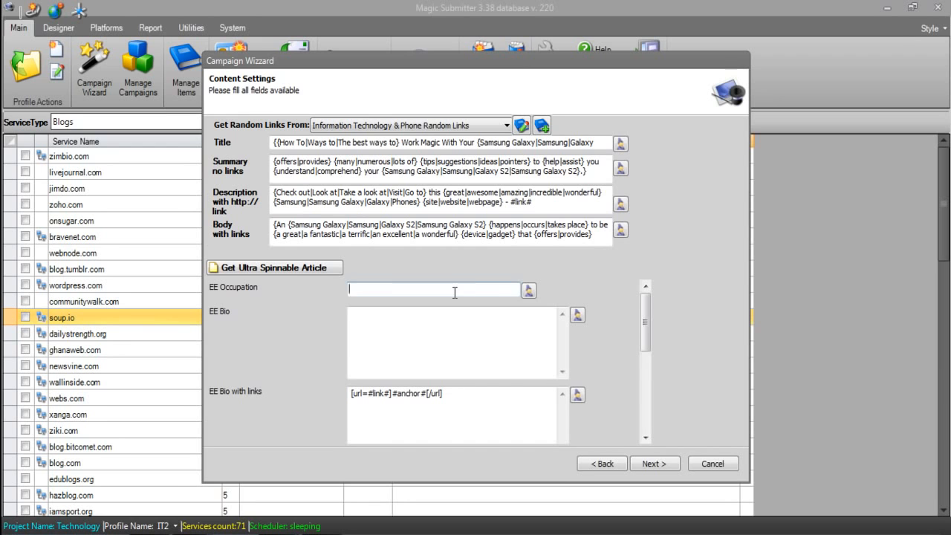
click(528, 290)
text({Cab Driver|Canoeist|Pilot)
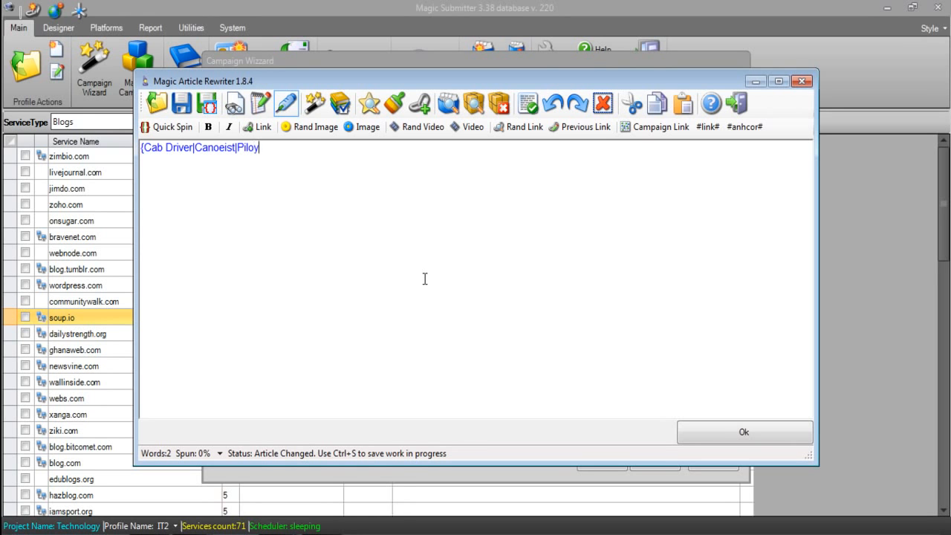
text(|Computer Tech)
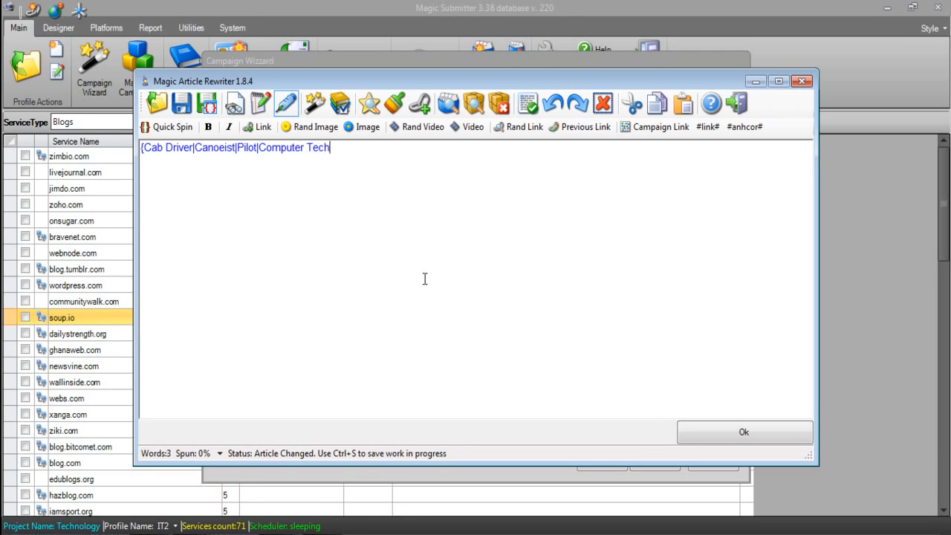
text(})
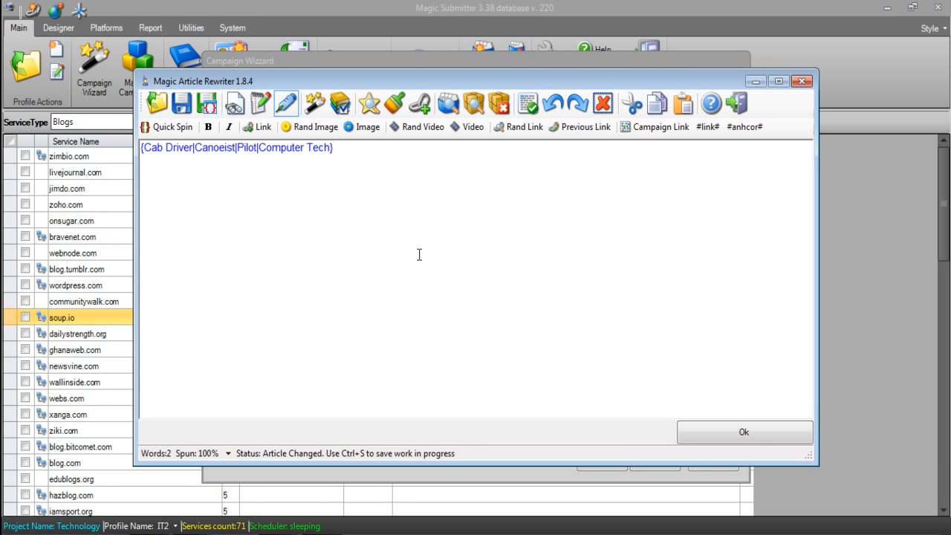
Preview several rewrites of the spun occupation text and accept it for the EE Occupation field
click(316, 104)
click(332, 111)
click(335, 113)
click(337, 114)
click(676, 90)
click(699, 435)
Enter "I am a 29 year olf guy that is happily married." as the EE Bio
click(383, 327)
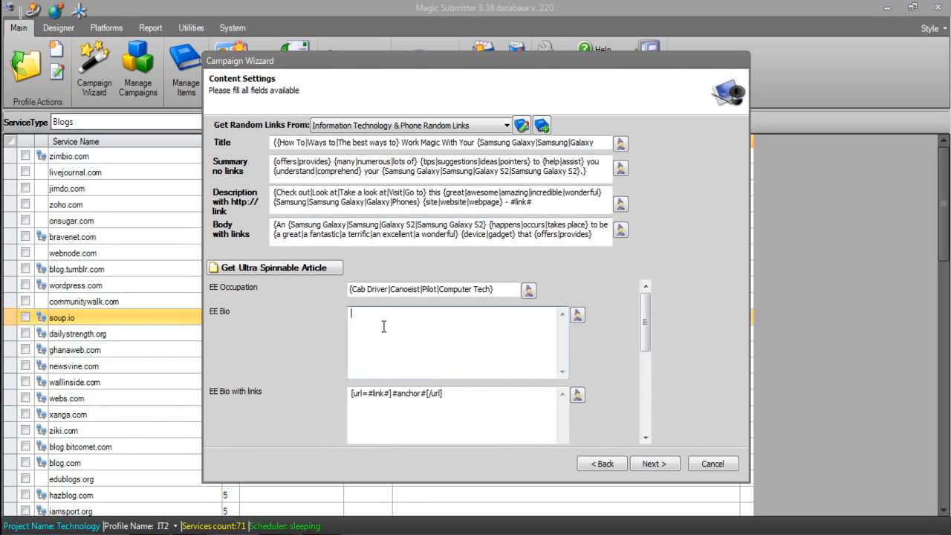
text(I am a 29 year olf guy that is married.)
key(ctrl+Left)
text(happily)
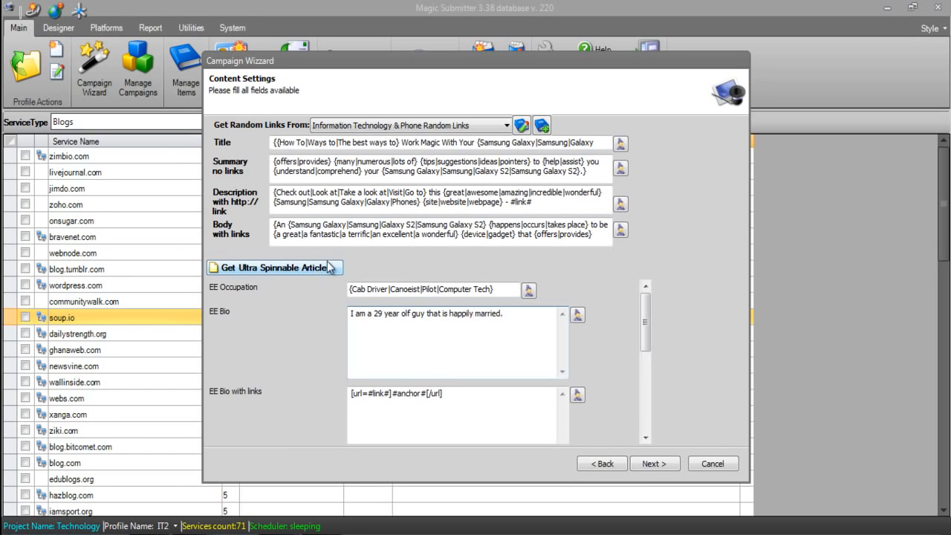
Extend the EE Bio with a second sentence, "I have 3 children and a pet dog."
click(547, 319)
text(I )
text(have 3 c)
text(hildren and a )
text(petr)
key(BackSpace)
key(BackSpace)
text(dog)
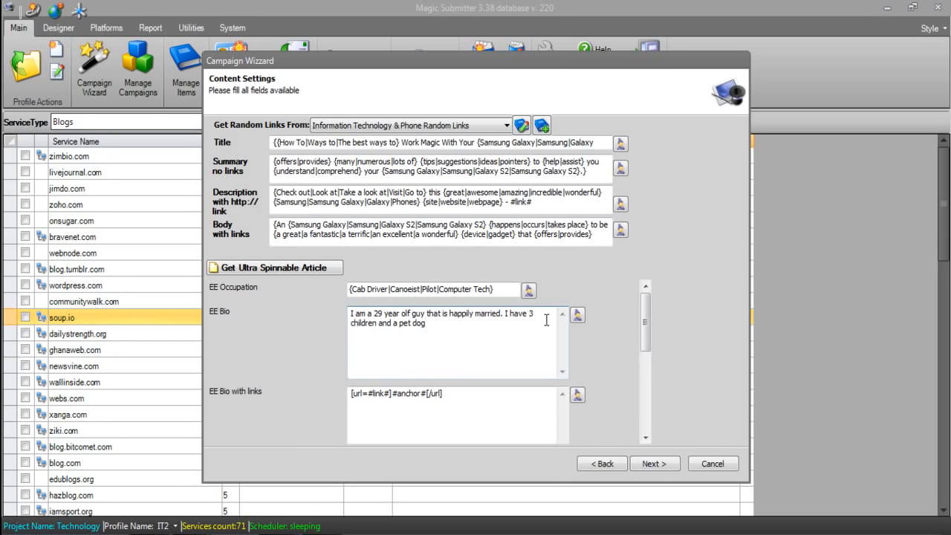
text(.)
Copy the whole EE Bio text into EE Bio with links, above the [url=#link#]#anchor#[/url] code
key(ctrl+a)
key(ctrl+c)
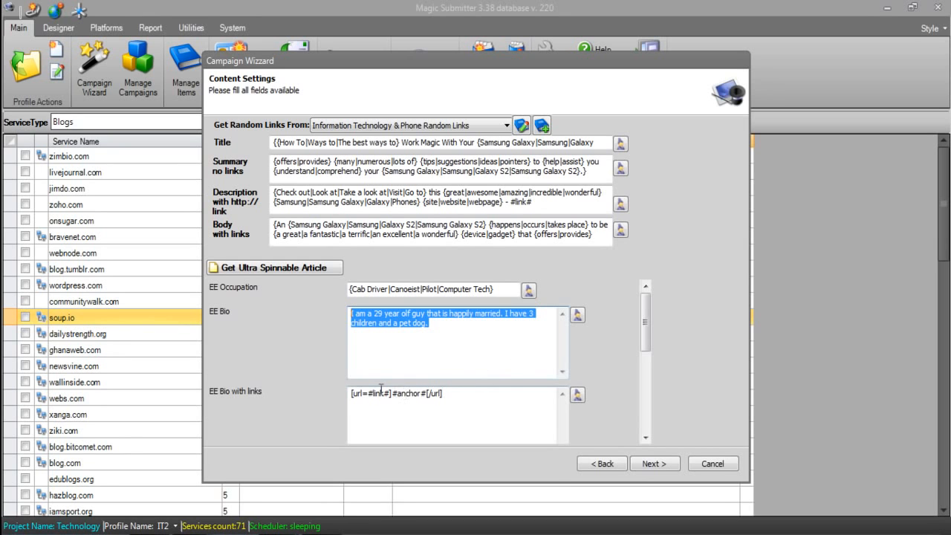
click(450, 336)
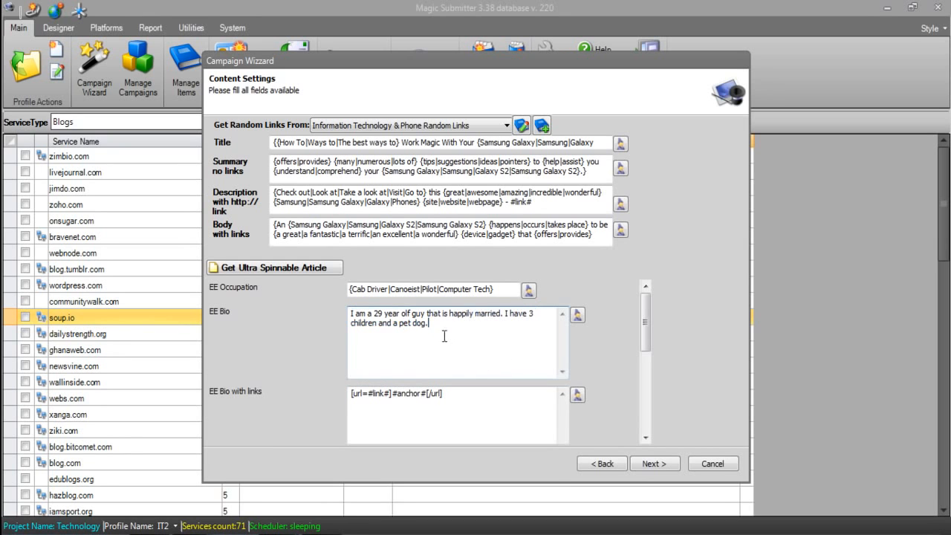
click(349, 396)
key(Return)
key(Return)
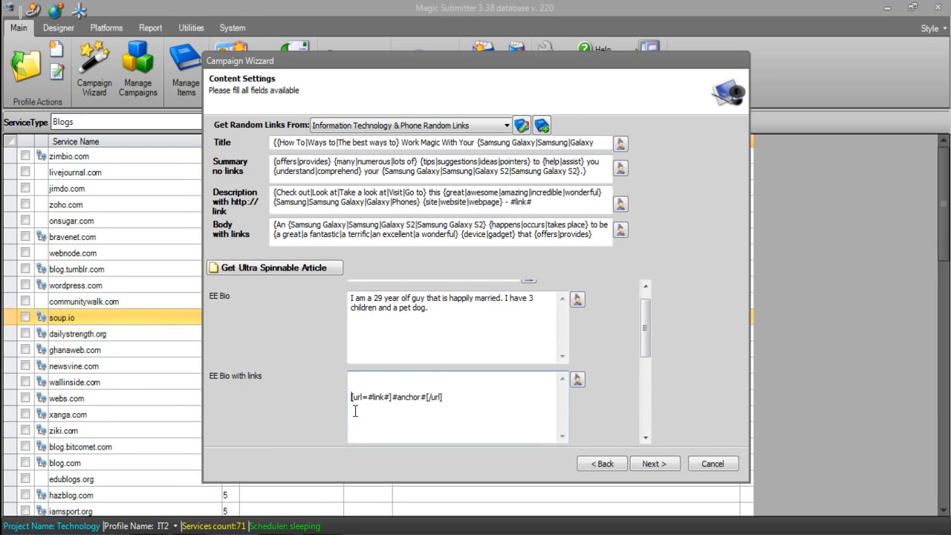
key(ctrl+v)
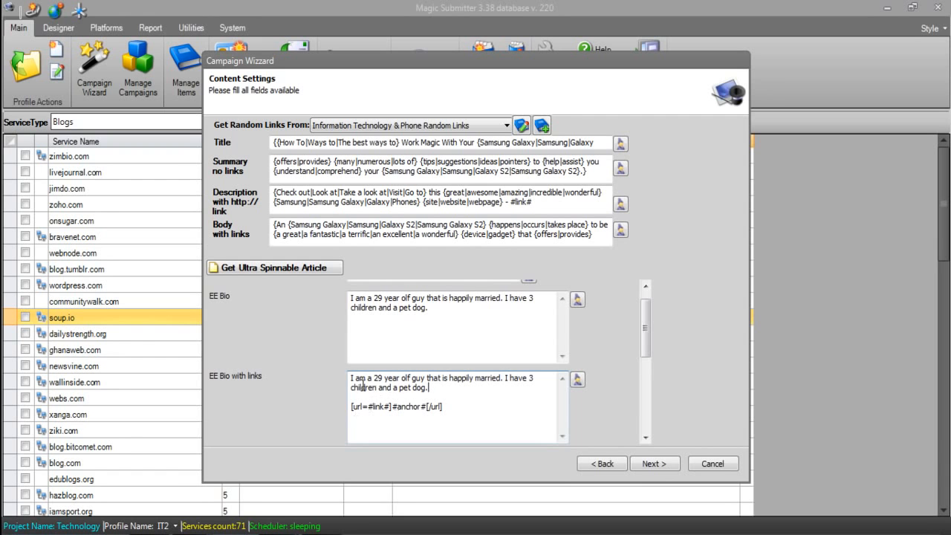
Compare the [url=#link#] code in EE Bio with links with the <a href="#link#"> code in the article body
drag(445, 407, 344, 411)
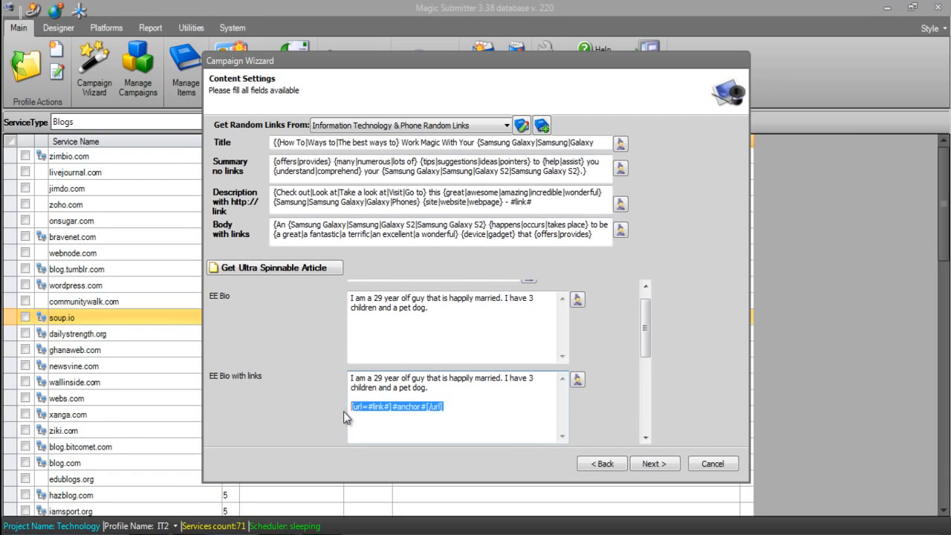
click(592, 240)
key(ctrl+a)
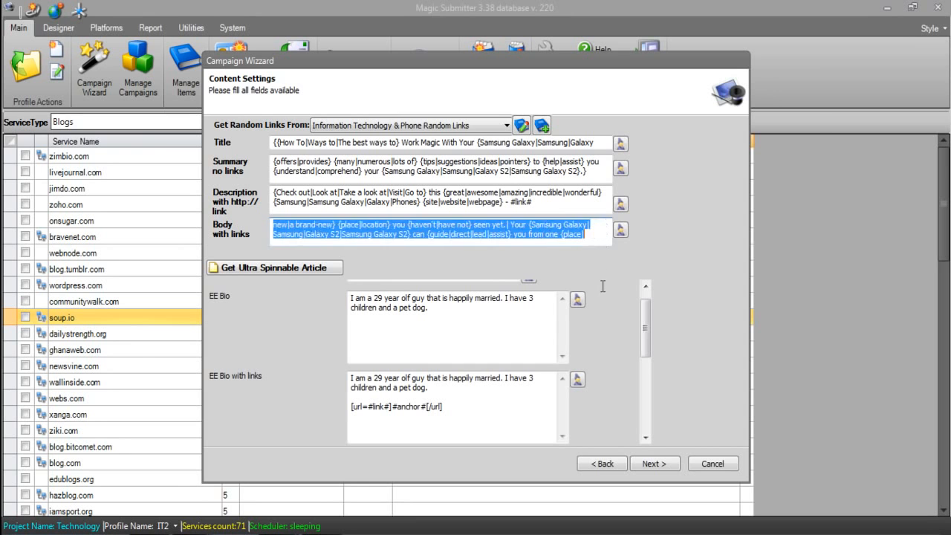
click(622, 230)
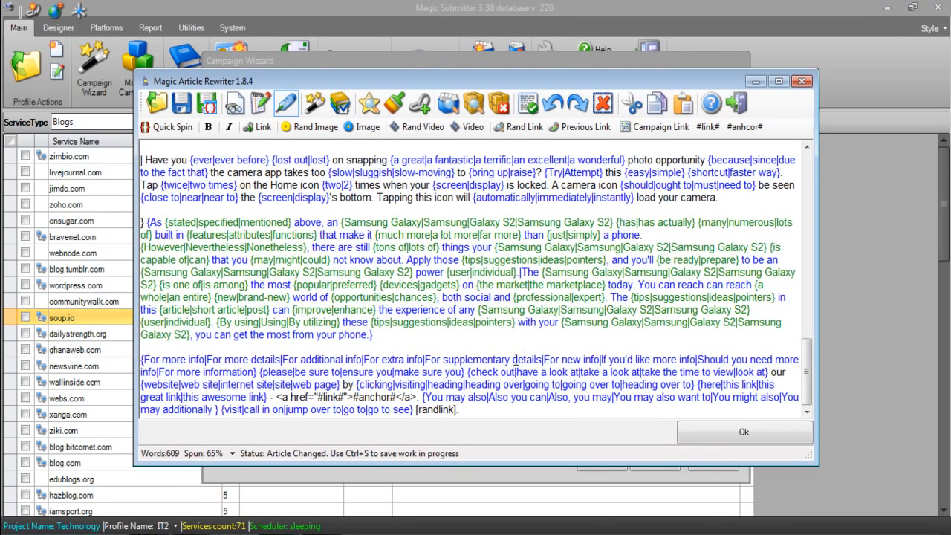
drag(421, 397, 269, 399)
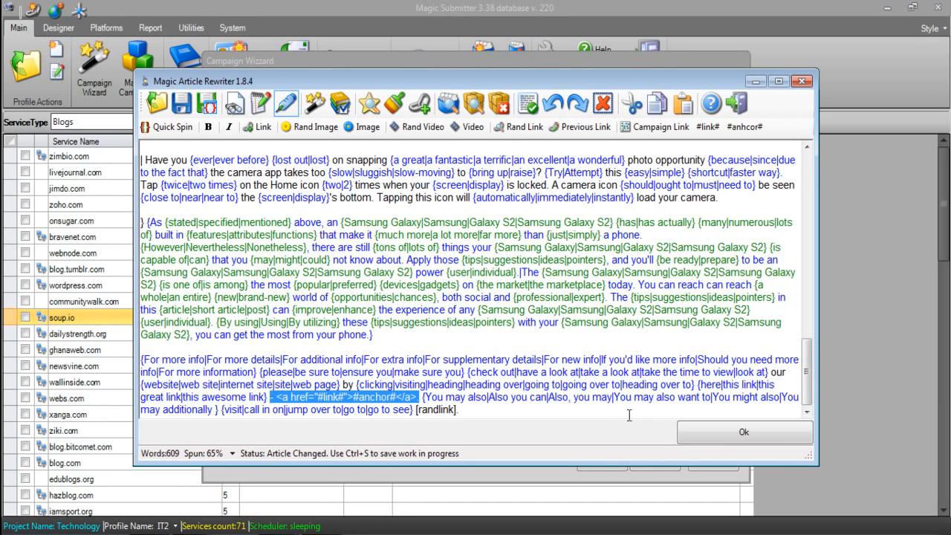
click(697, 432)
drag(449, 408, 347, 420)
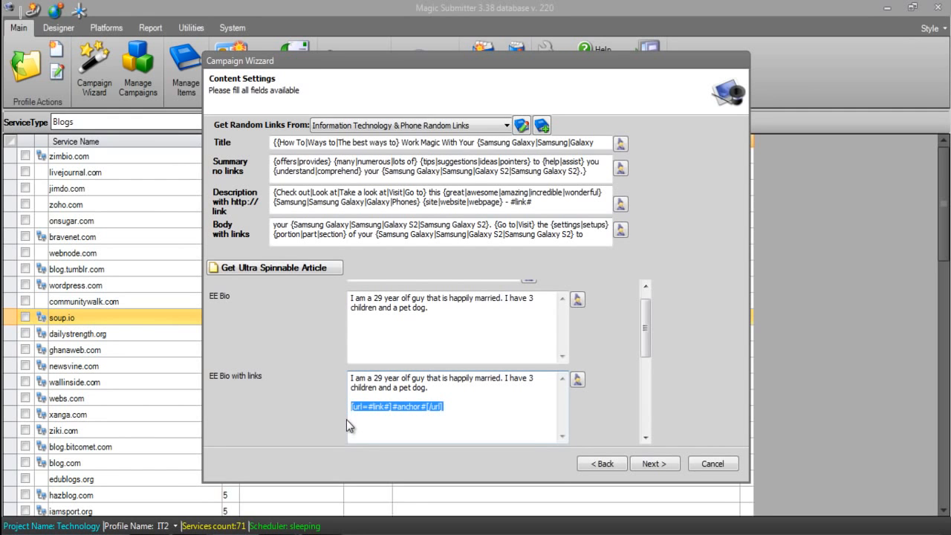
click(450, 414)
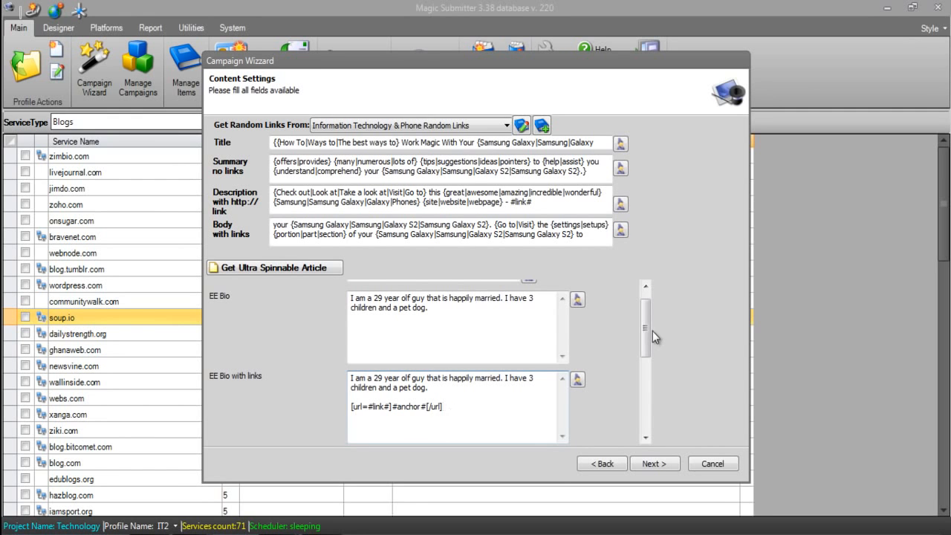
Join the [url=#link#]#anchor#[/url] code to the end of the last sentence in EE Bio with links
click(476, 387)
key(Delete)
key(Delete)
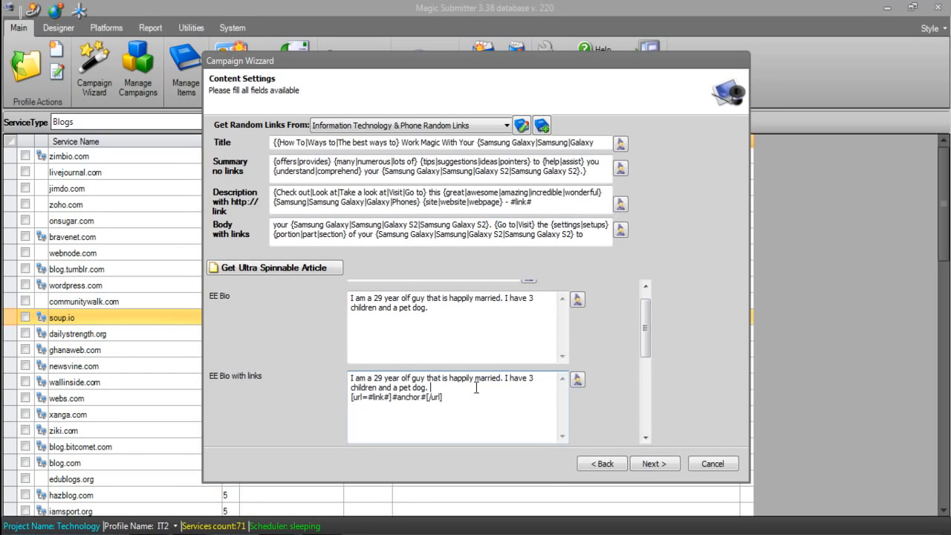
drag(528, 395, 501, 391)
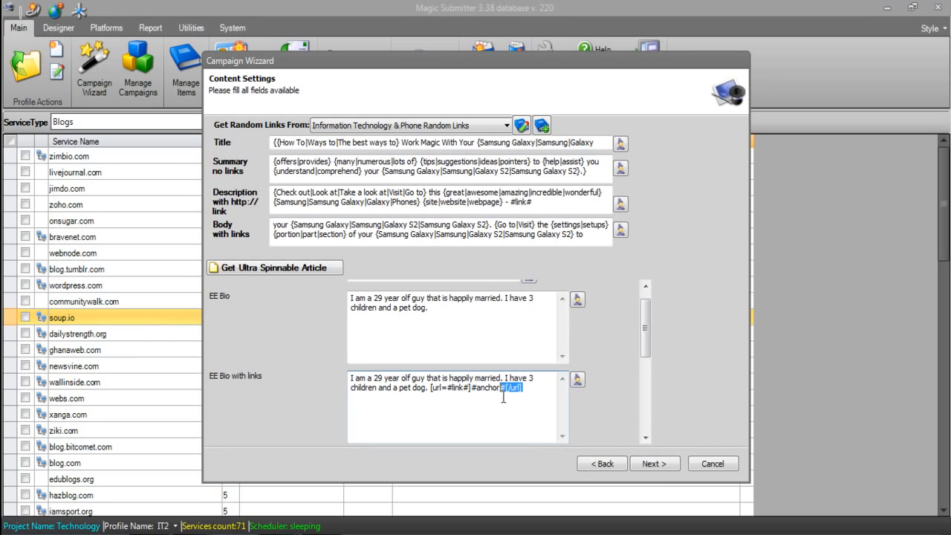
Start the EE Interests text with the spun group {swimming|running|canoeing}
drag(648, 317, 649, 361)
click(500, 348)
click(529, 348)
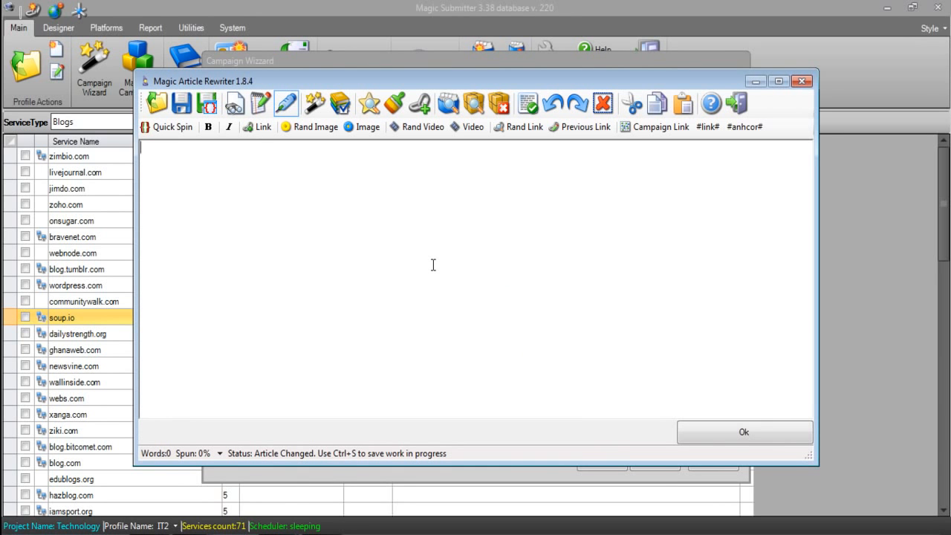
text({swimming|running|)
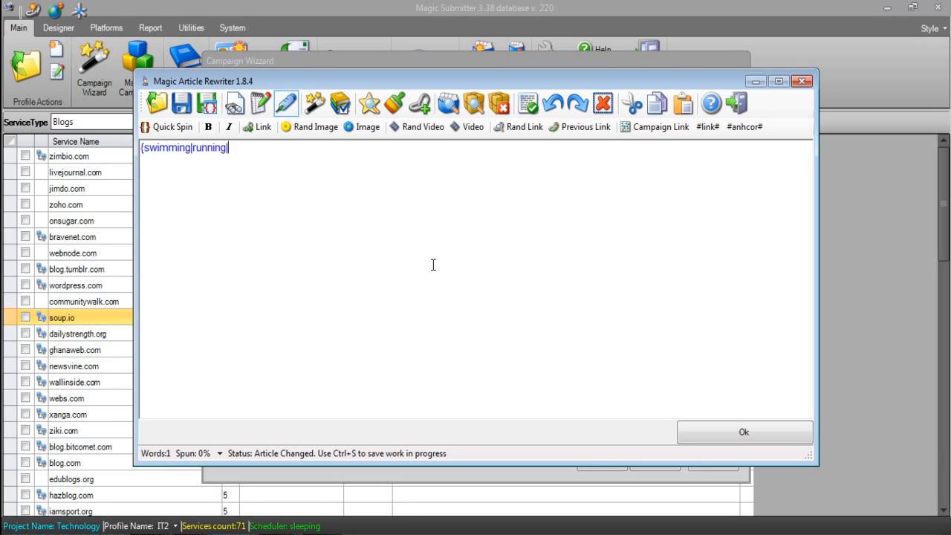
text(canoeing})
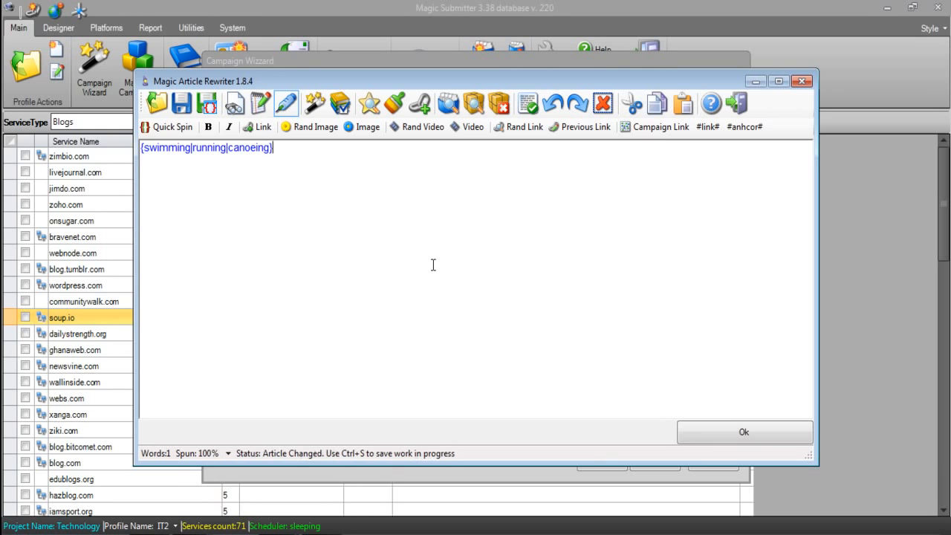
text( and )
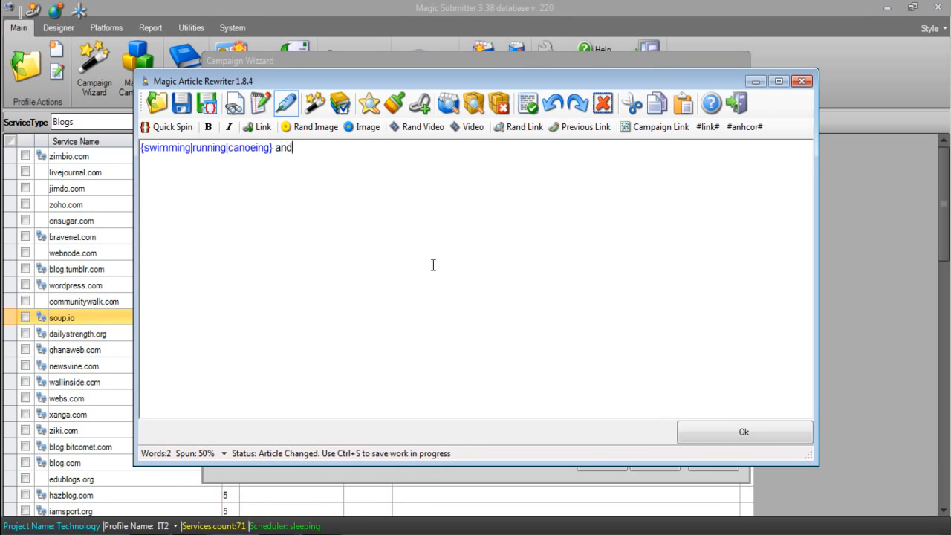
text({golf|tennis|rugby})
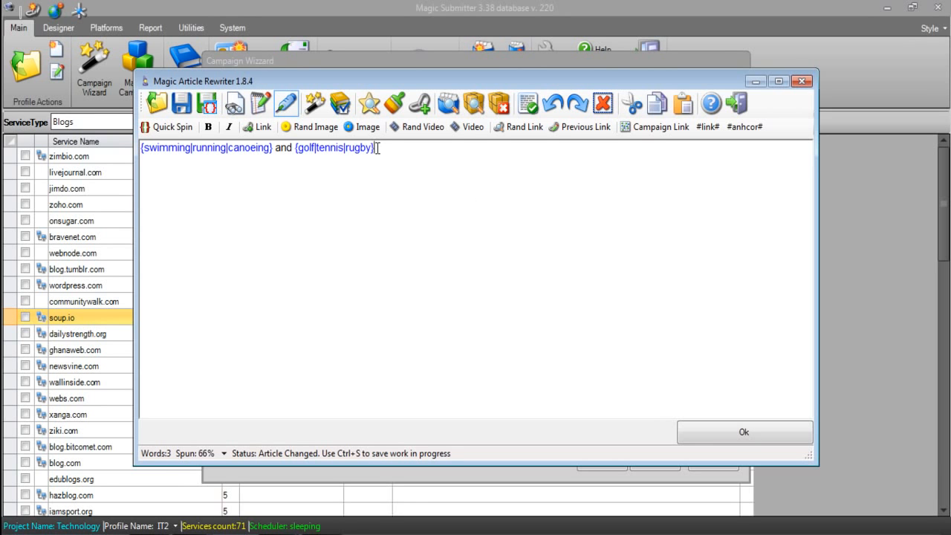
Preview several rewrites of the spun interests and accept the text for the EE Interests field
click(315, 103)
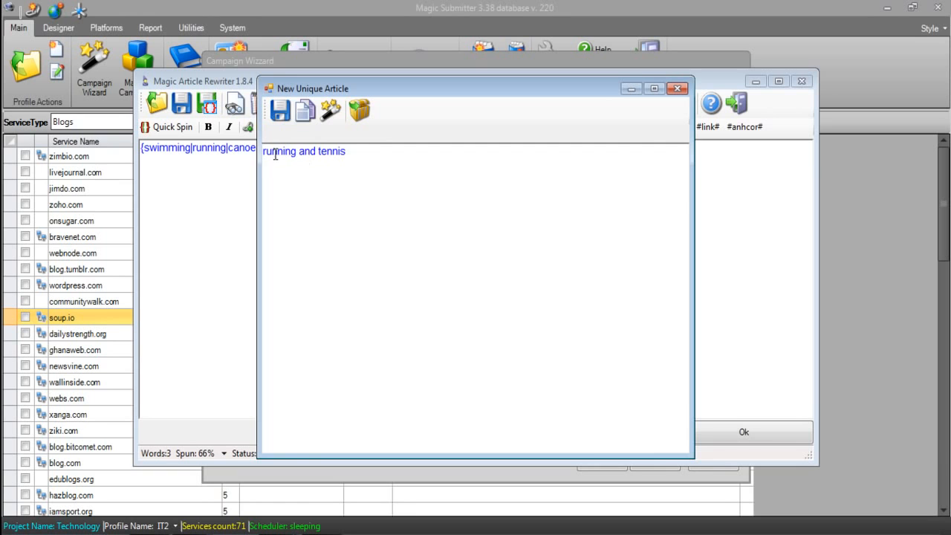
click(336, 110)
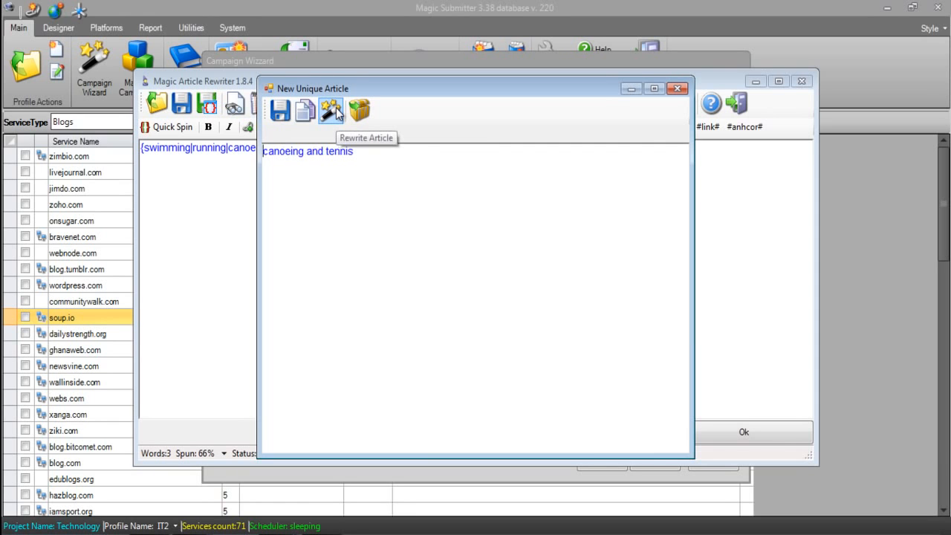
click(335, 110)
click(335, 110)
click(336, 110)
click(677, 89)
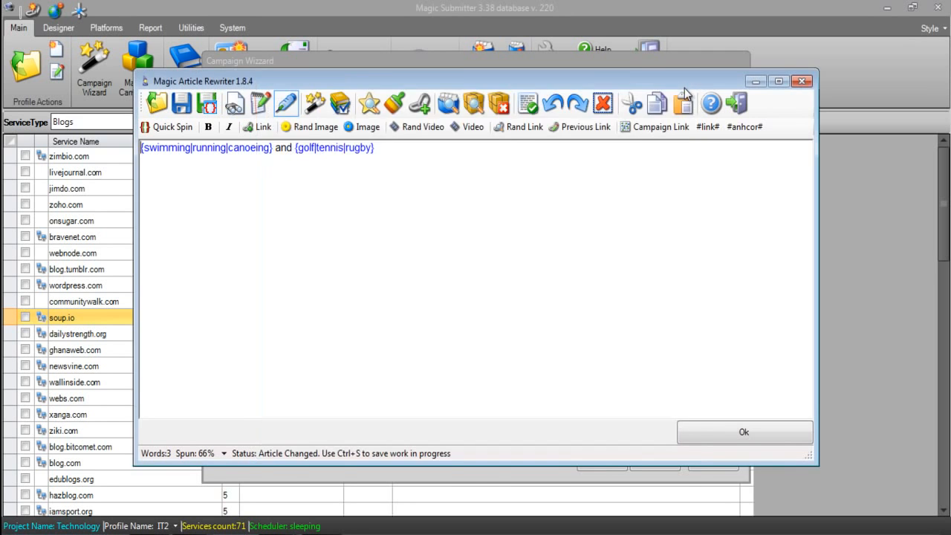
click(744, 432)
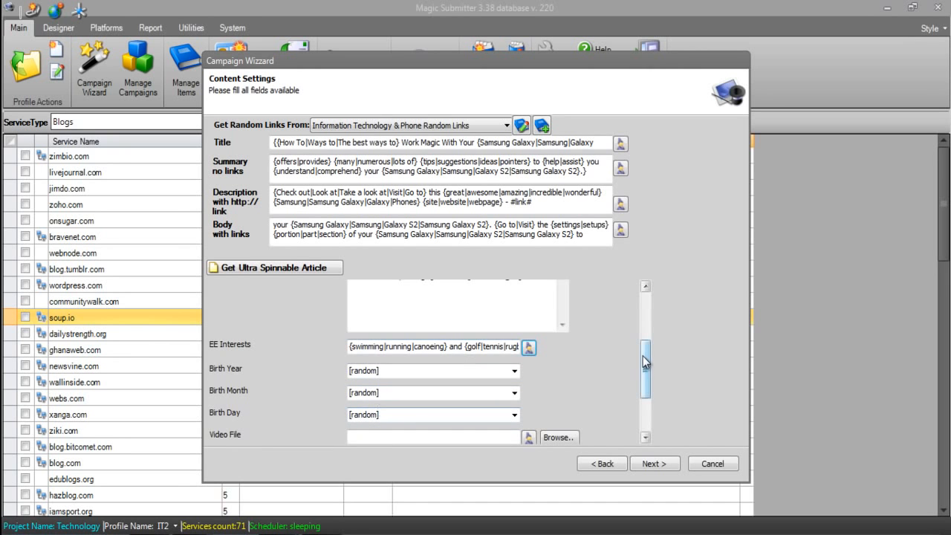
View the file chooser for the Video File field and close it without selecting a file
drag(645, 362, 645, 400)
click(412, 353)
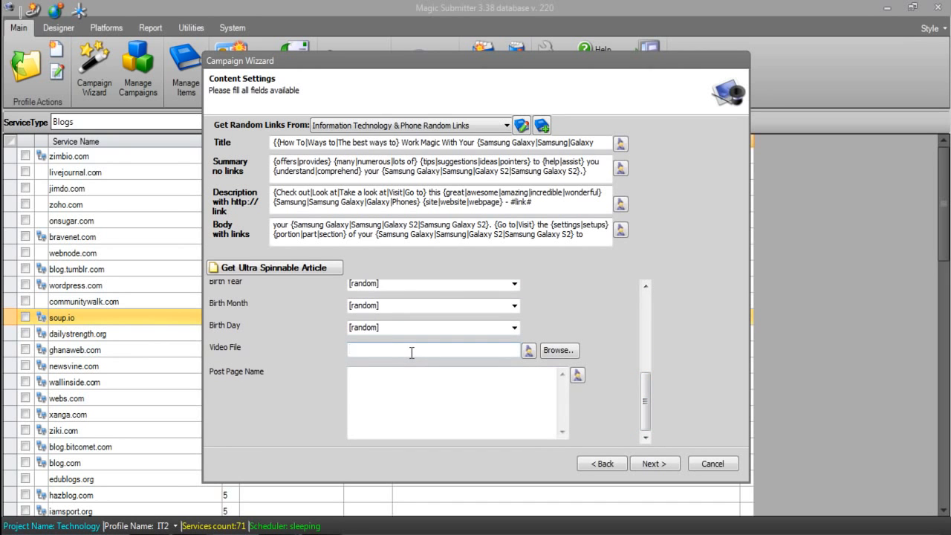
click(558, 352)
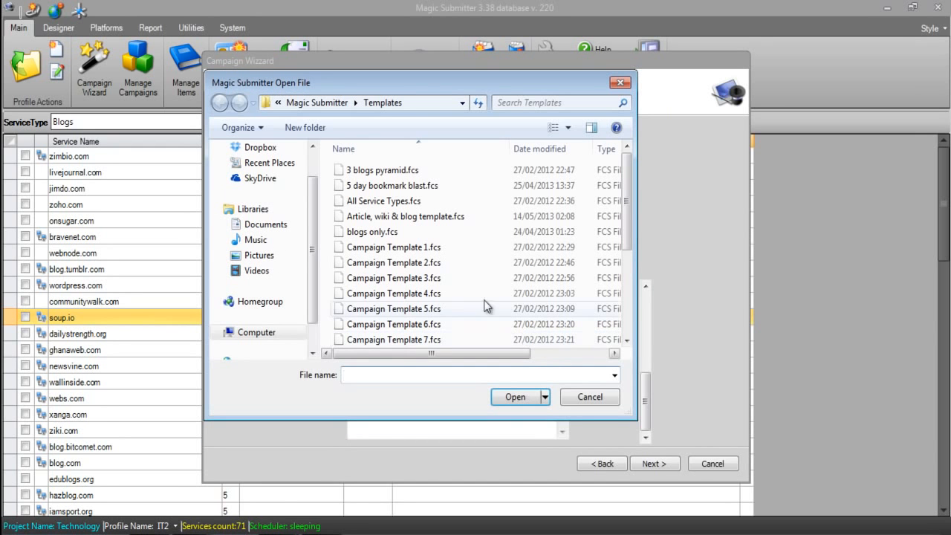
click(591, 400)
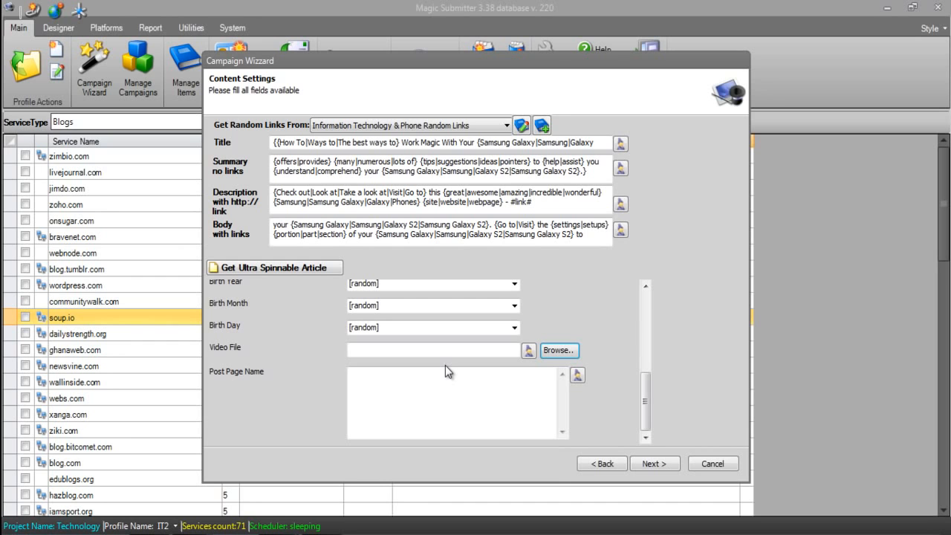
Enter c:\documents\magic submitter tutorials.mp4 as the Video File path
click(439, 351)
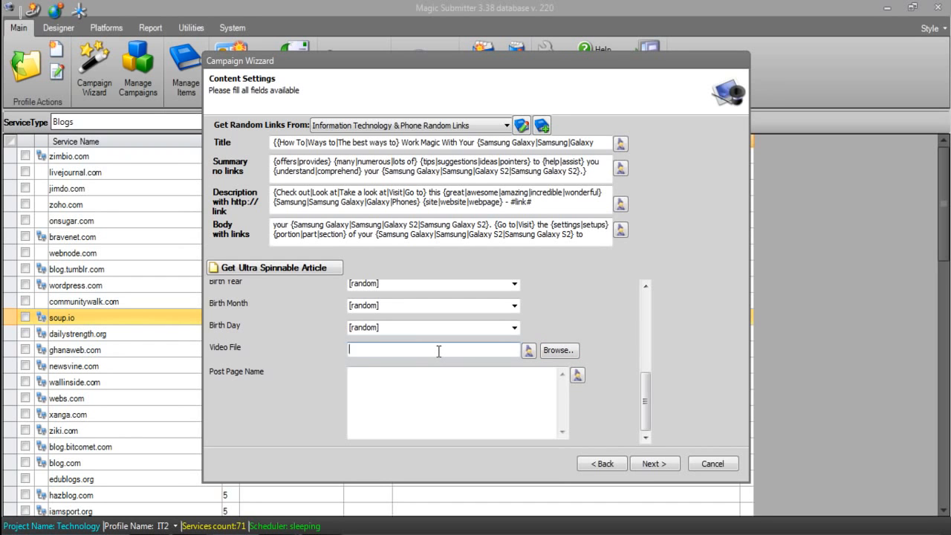
text(c:\docutments\magic submitter tutorials.)
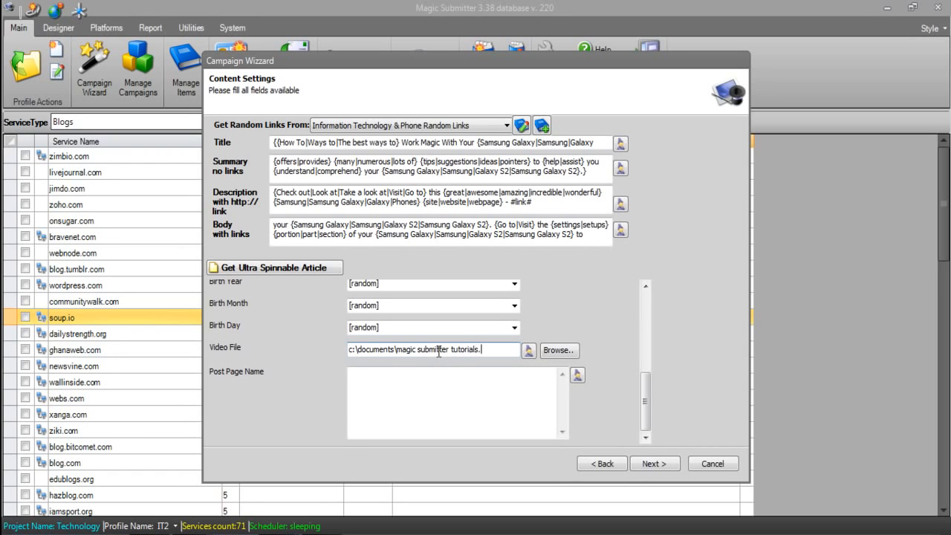
text(mp4)
Fill the Post Page Name field with a personal WordPress blog address
click(423, 404)
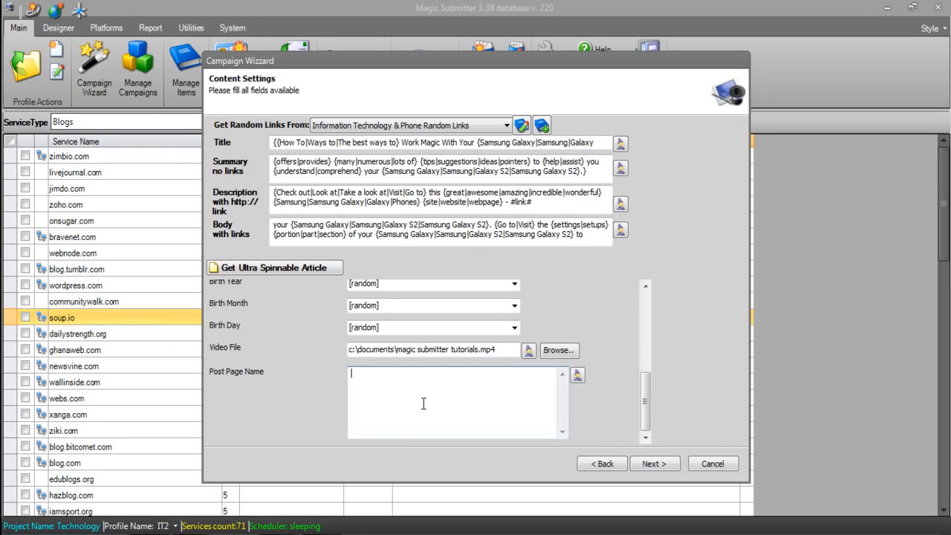
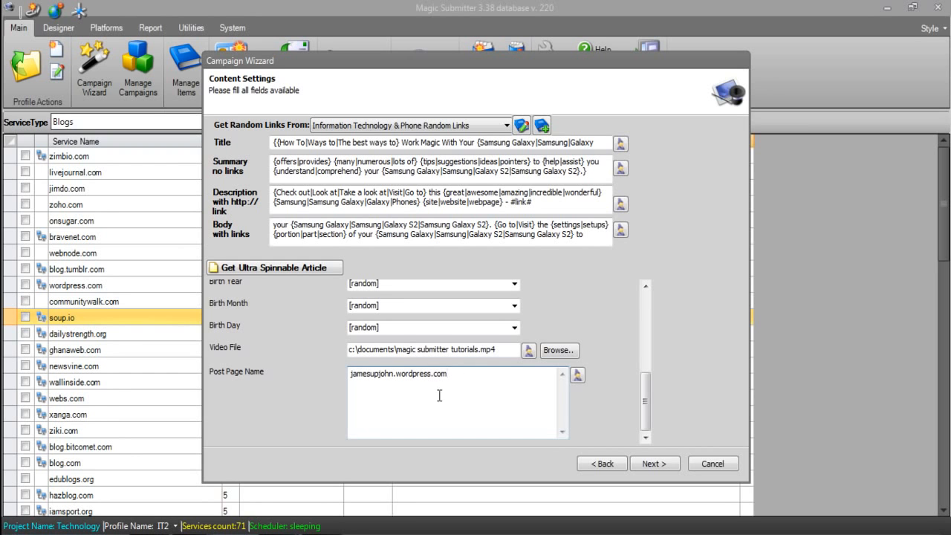
Append /samsunggalaxy to the blog address and strip the domain, leaving only samsunggalaxy as the Post Page Name
drag(448, 378, 403, 376)
click(479, 381)
text(/samsunggalaxy)
drag(532, 395, 450, 384)
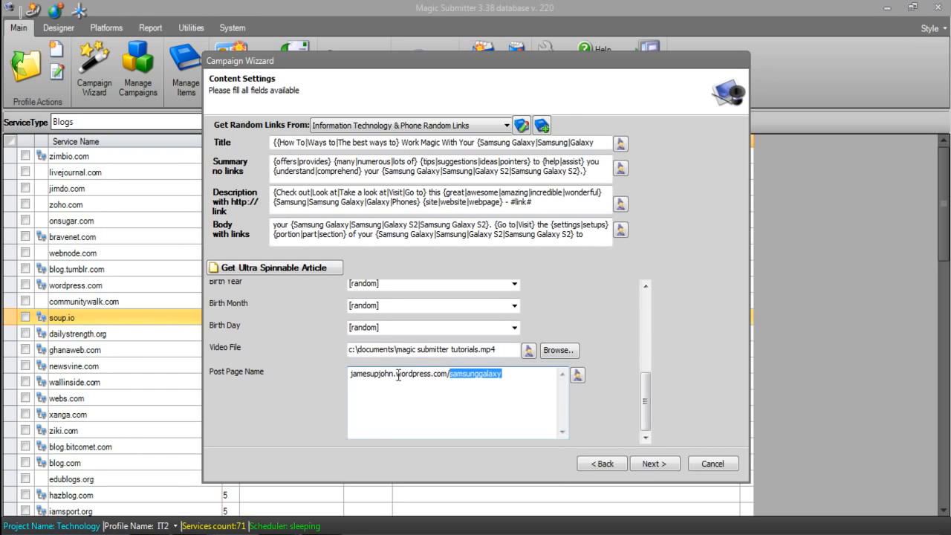
drag(429, 369, 331, 367)
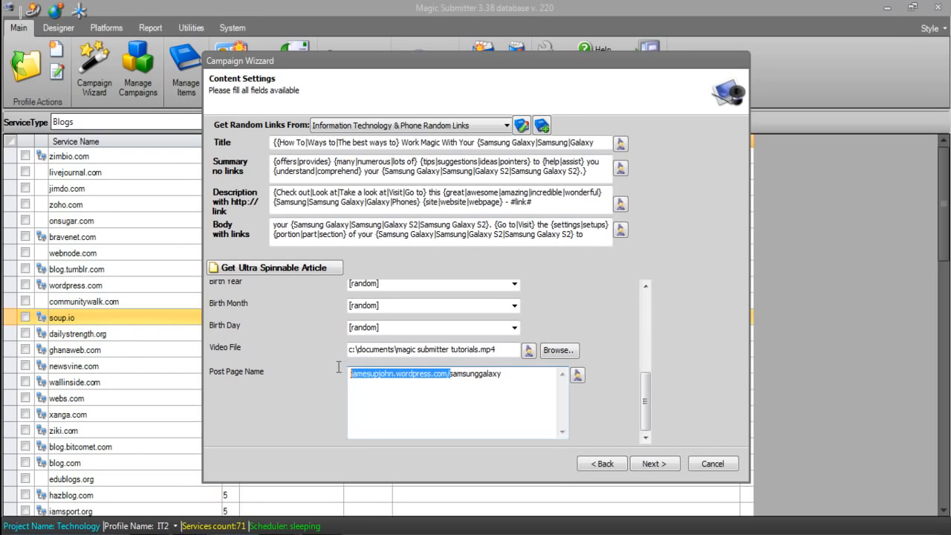
key(BackSpace)
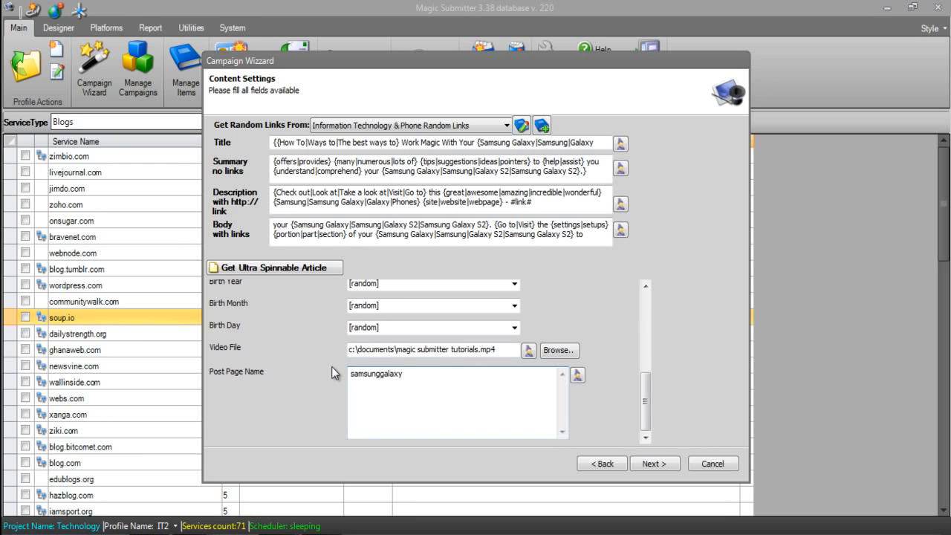
Turn the page name into the spun group {samsunggalaxy|galaxies|galaxy|samsung}
click(422, 385)
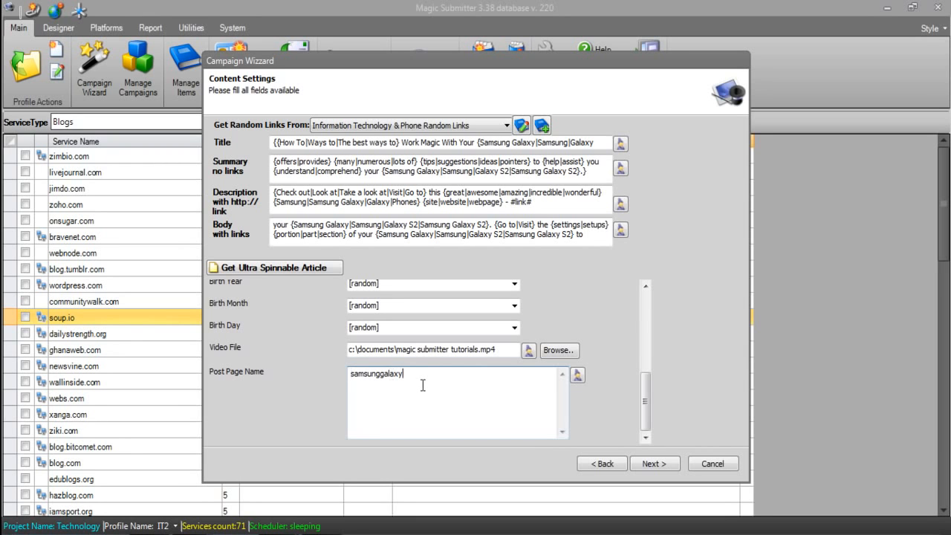
click(350, 374)
text({)
key(End)
text(|)
text(gala)
text(xies|)
text(galaxy|samsu)
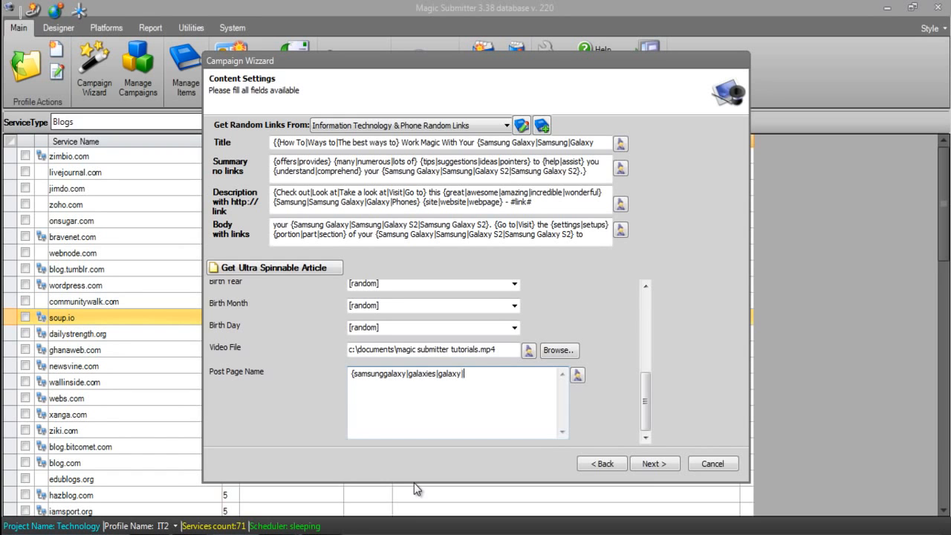
text(ng}{1|2|3|4|5|6|7|8|9|)
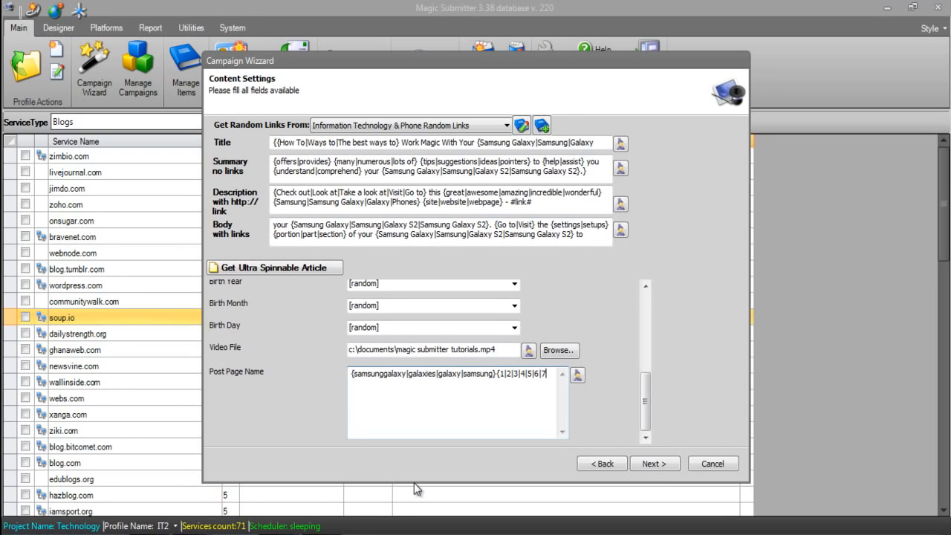
text(0})
Preview a few rewrites of the spun page name in the article rewriter and accept the text
click(579, 381)
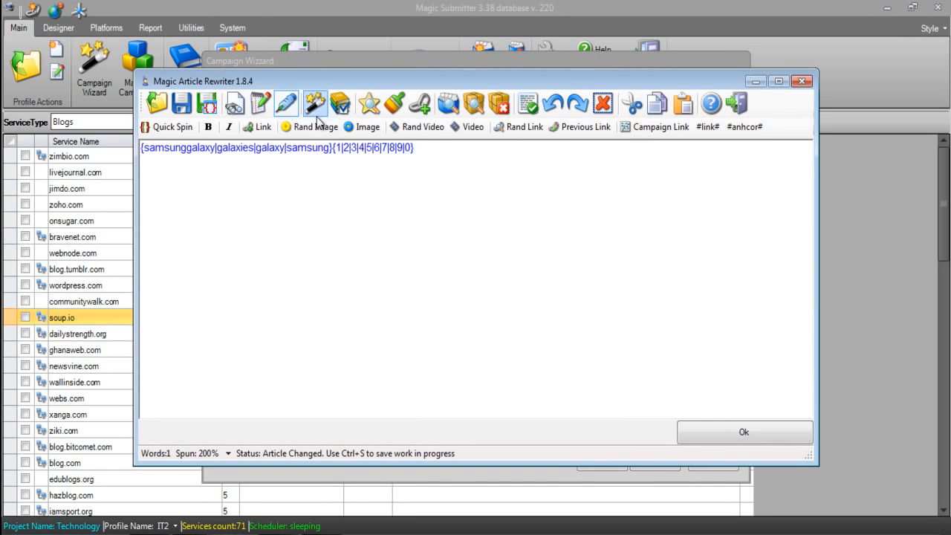
click(316, 107)
click(331, 110)
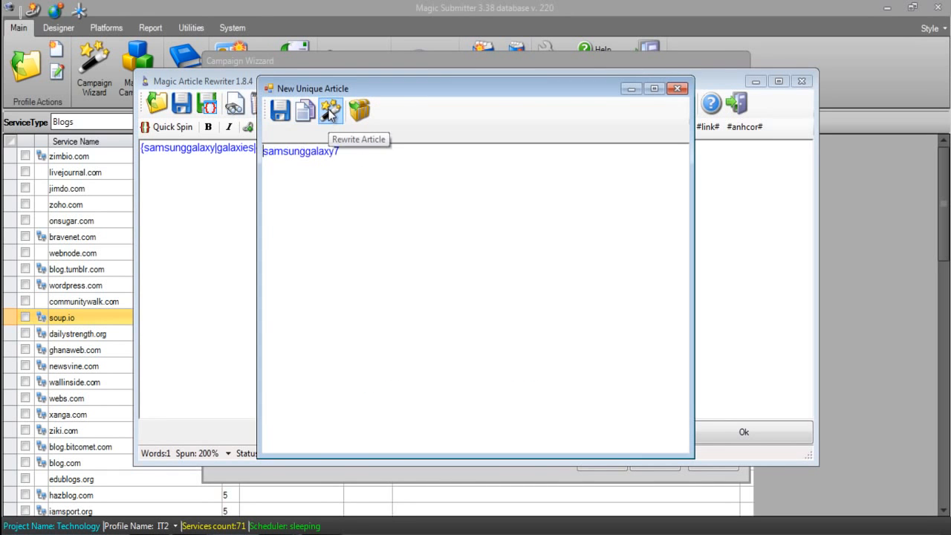
click(331, 110)
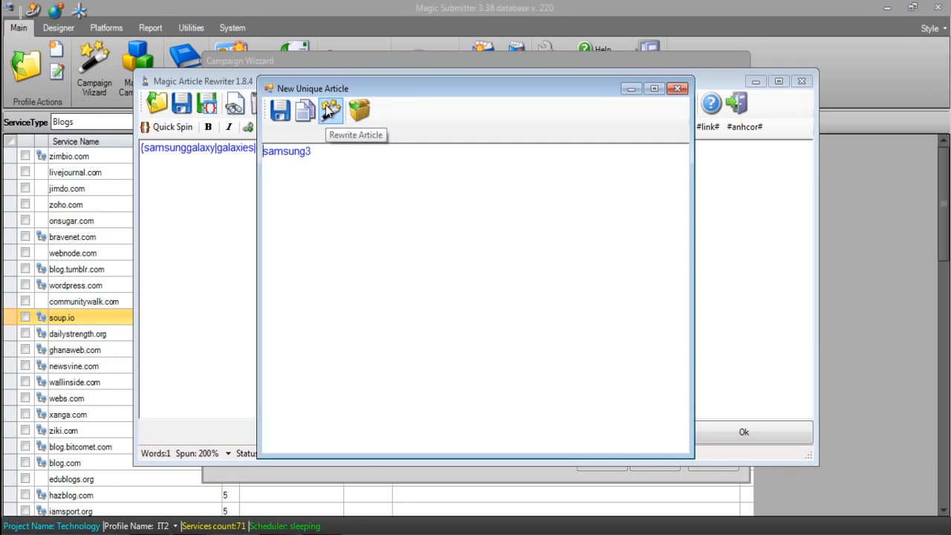
click(677, 88)
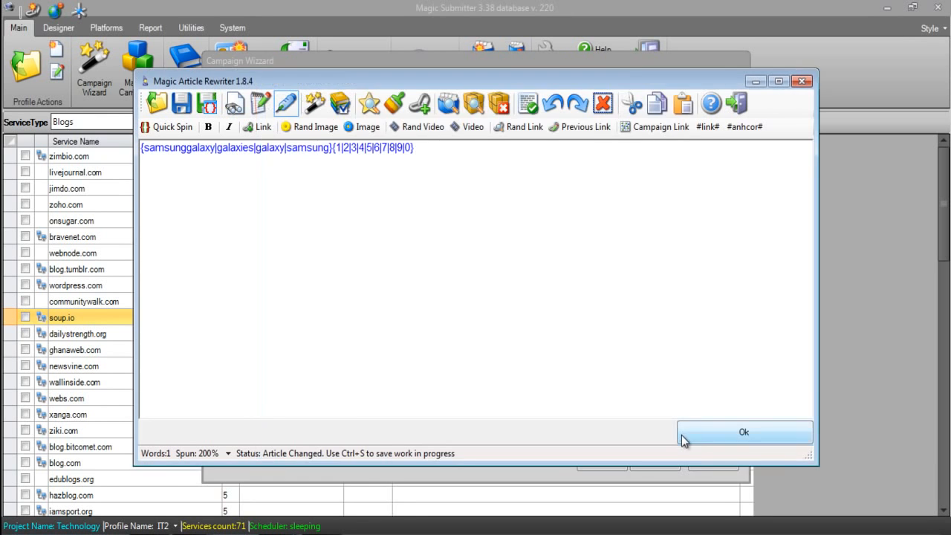
click(684, 439)
Copy the spun digit group and paste it twice at the end of the Post Page Name
drag(414, 388, 496, 374)
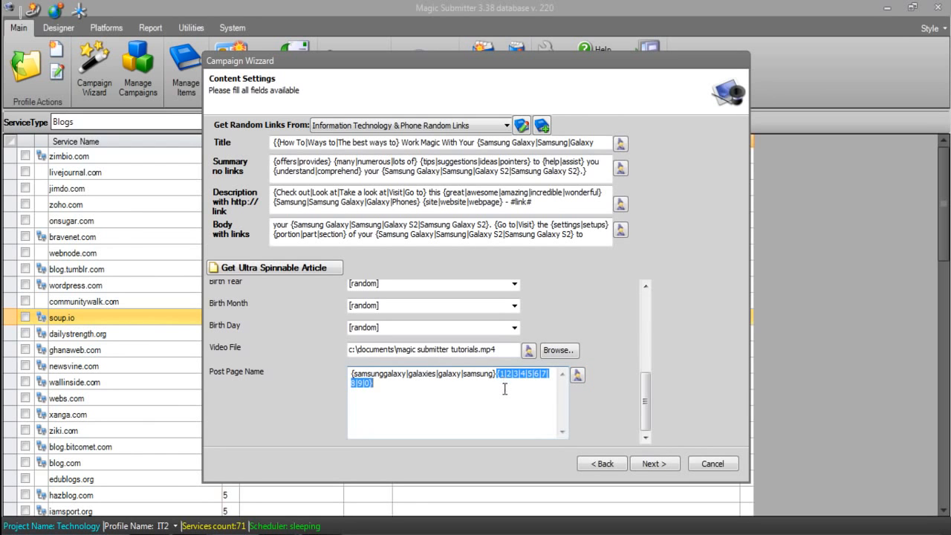
key(ctrl+c)
click(483, 394)
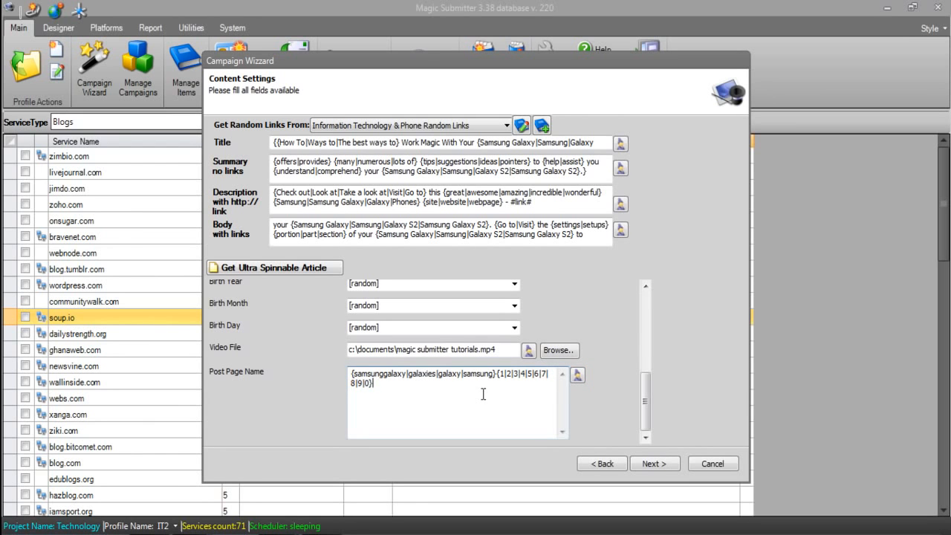
key(ctrl+v)
key(ctrl+v)
Preview and accept the page name with three digit groups, and continue to the wizard's last step
click(577, 375)
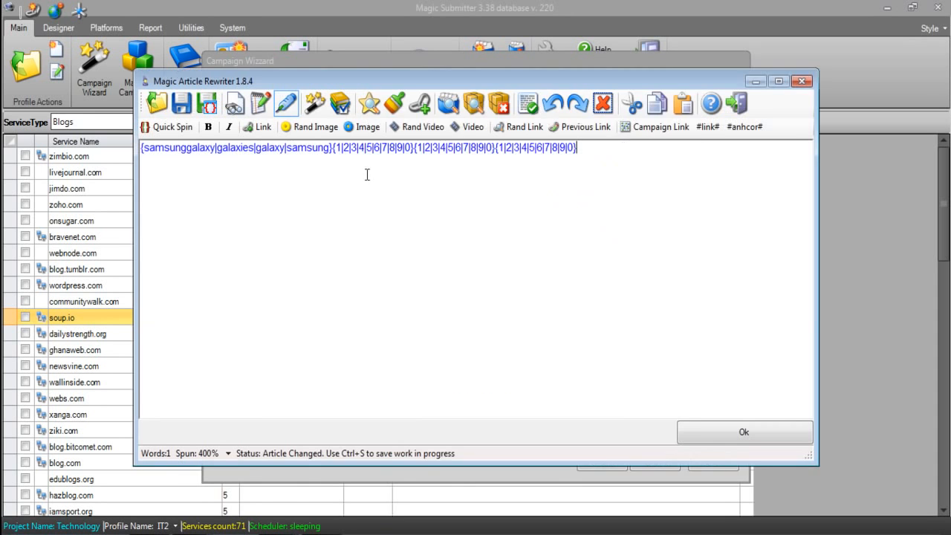
click(330, 110)
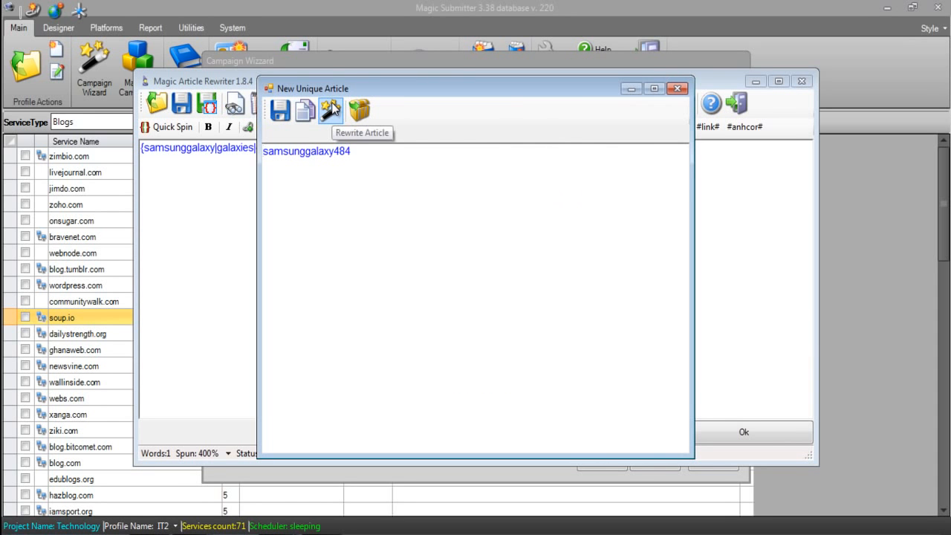
click(677, 88)
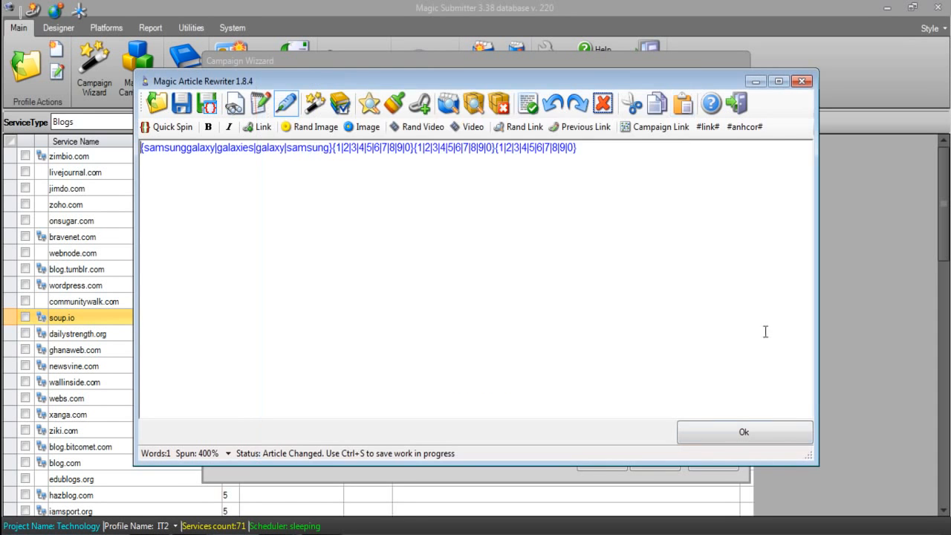
click(764, 432)
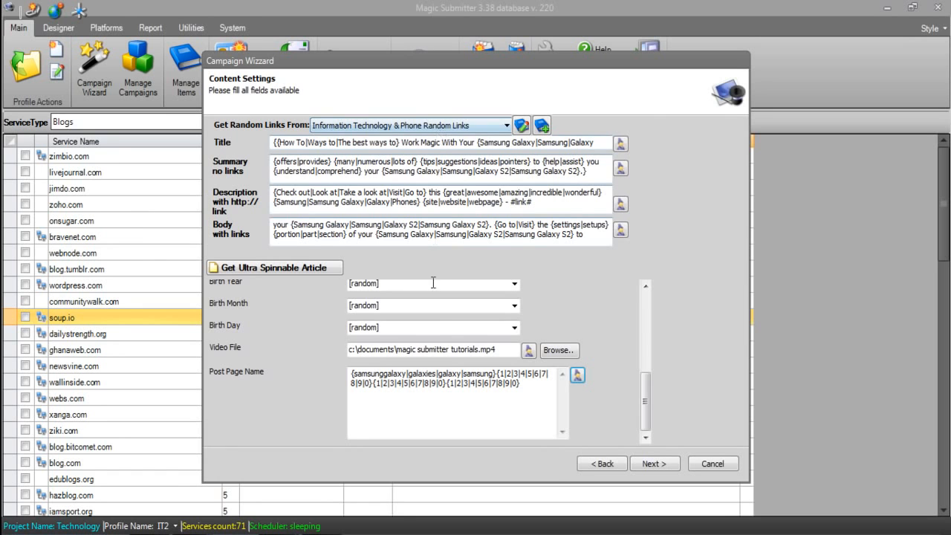
drag(645, 420, 645, 456)
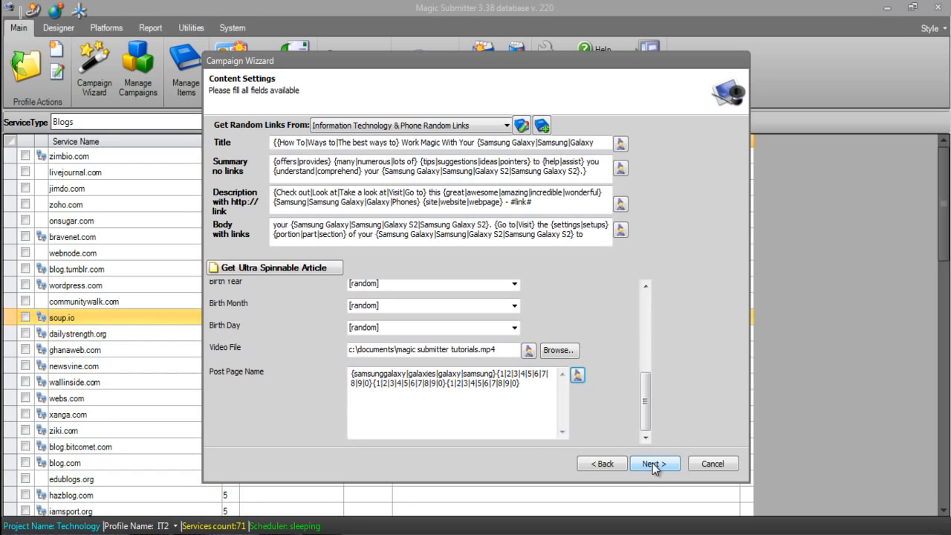
click(652, 463)
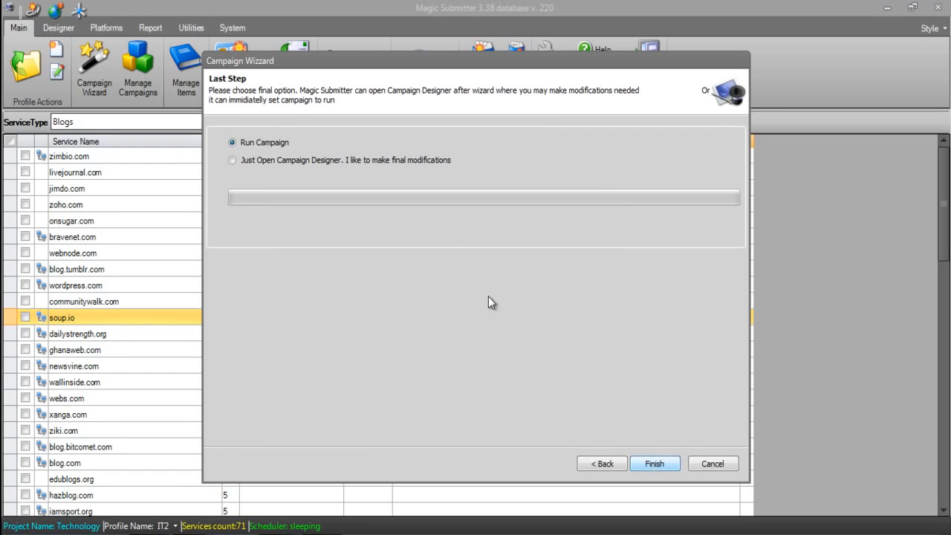